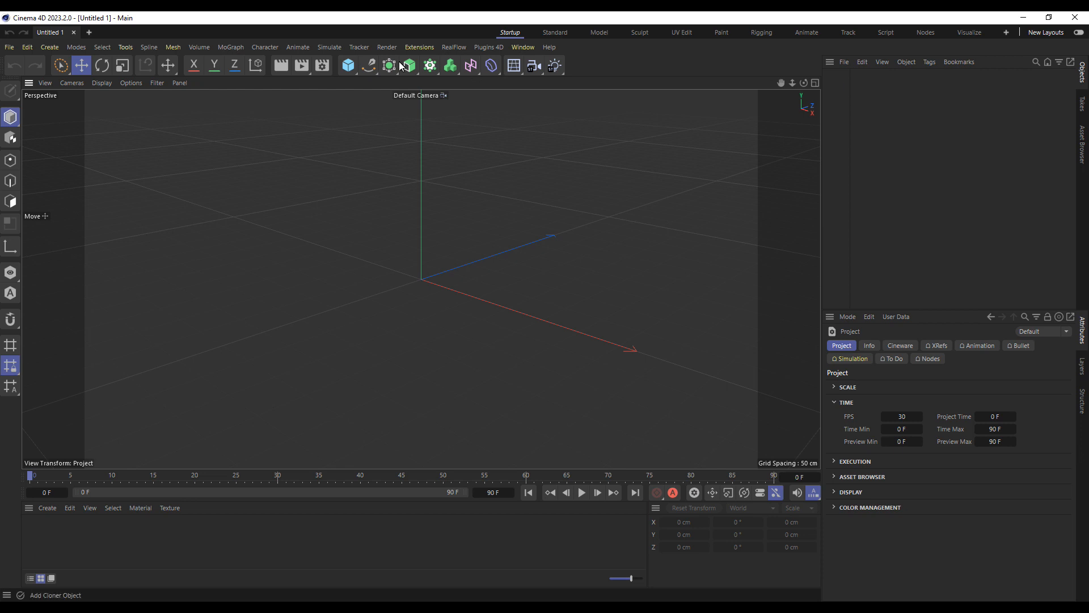
Step: Create a Null object and attach an XPresso tag to it, placing the XPresso Editor window over the viewport
left_click(346, 67)
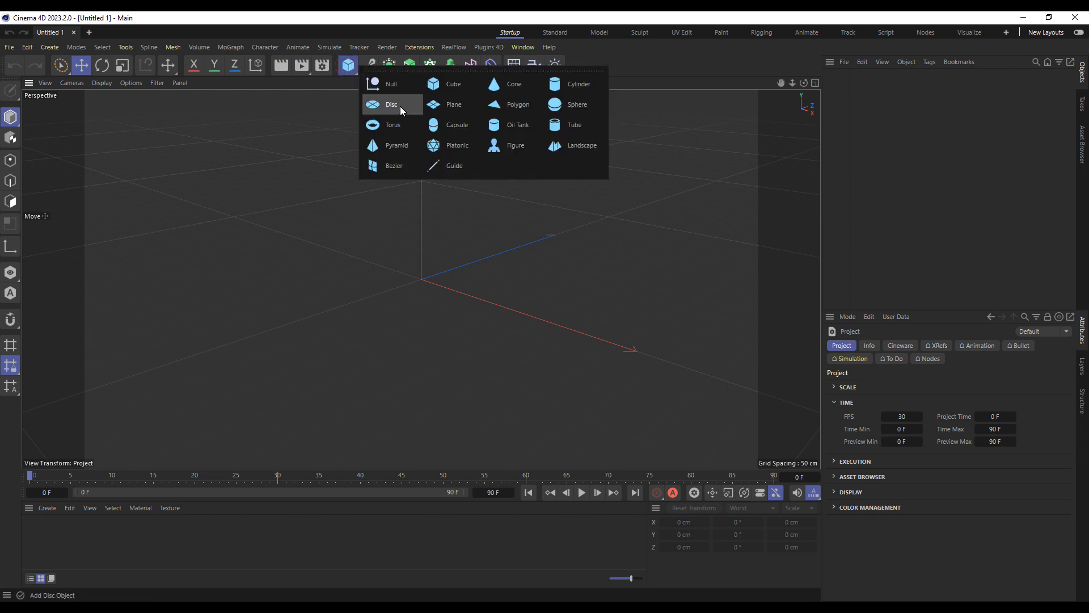
left_click(394, 90)
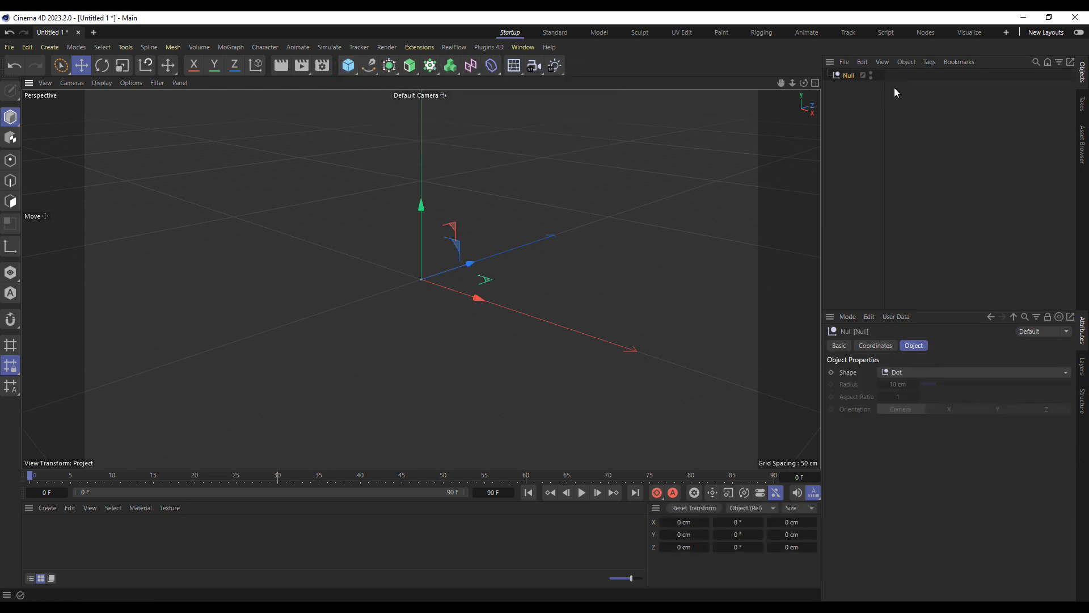
right_click(849, 76)
mouse_move(886, 196)
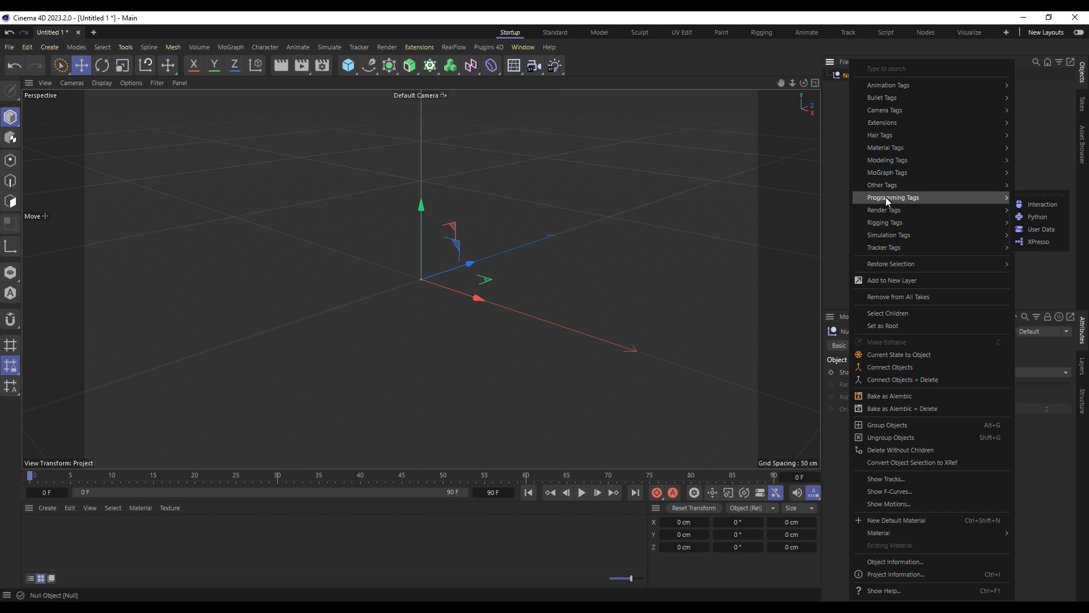
left_click(1042, 244)
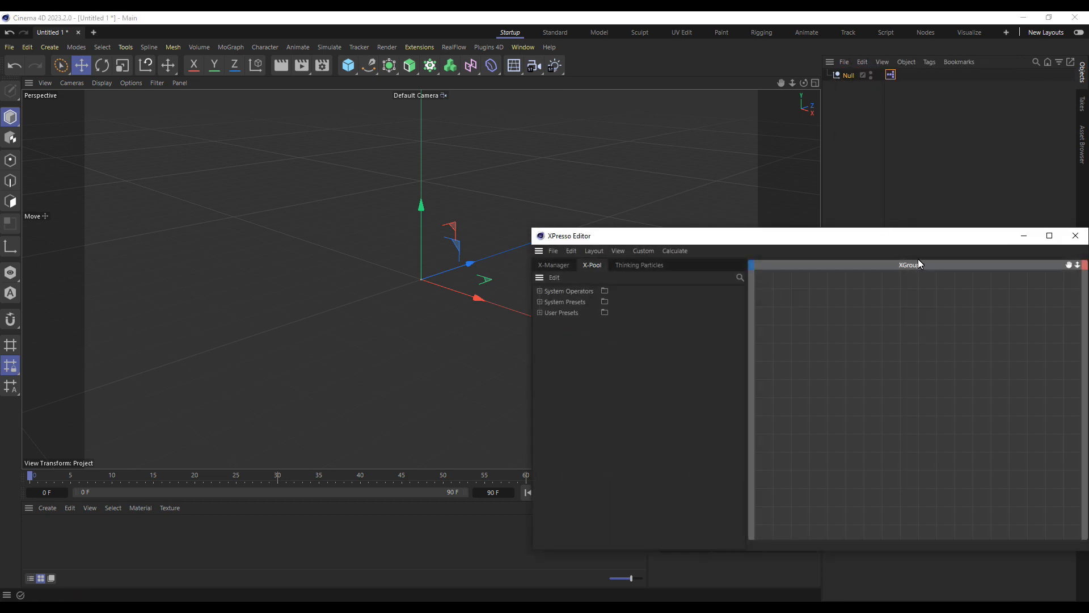
left_click_drag(923, 239, 517, 147)
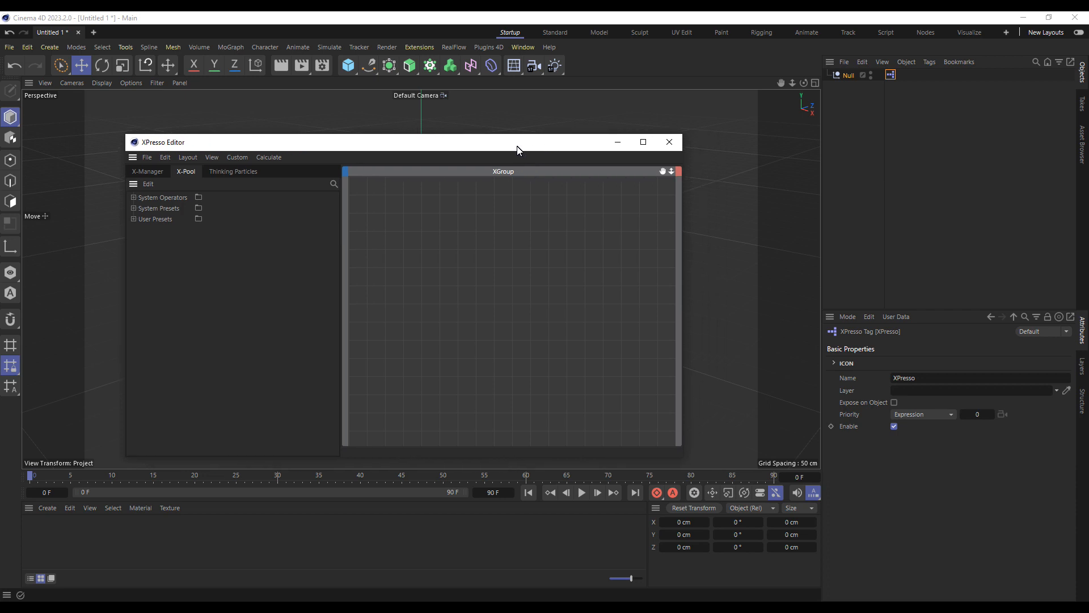
Step: Rename the Null object as tp
left_click(848, 76)
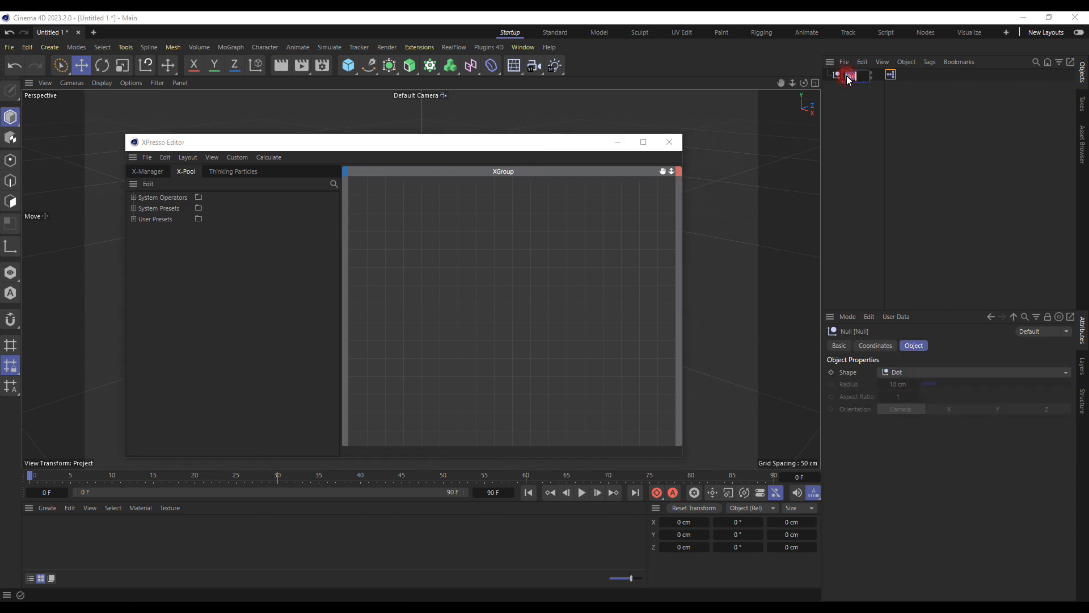
type("tp")
key("Return")
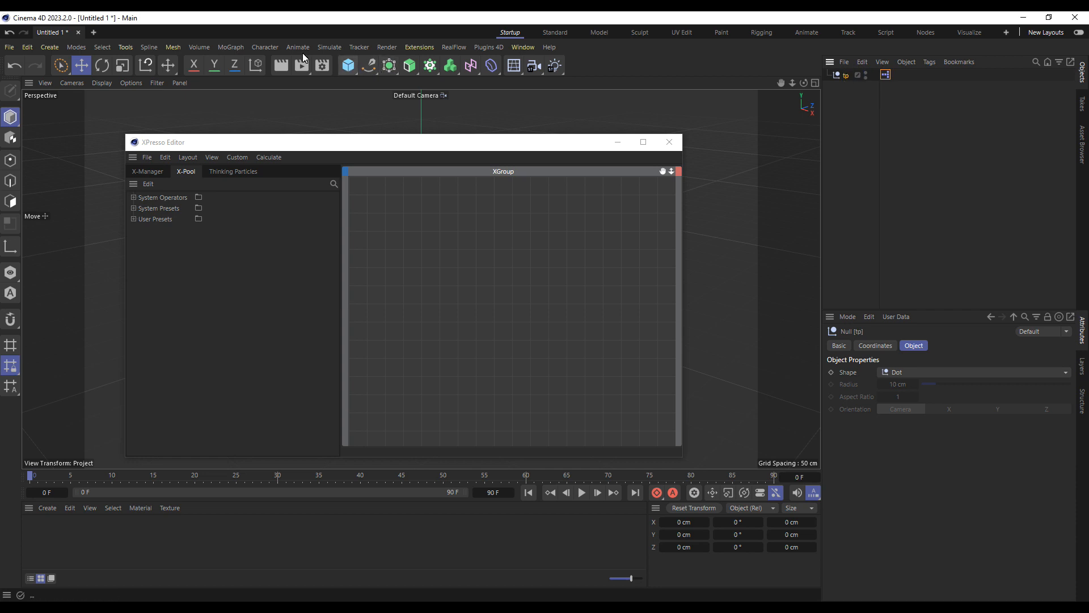
Step: Create a MoGraph Matrix object and add it to the XPresso graph as a node
left_click(231, 49)
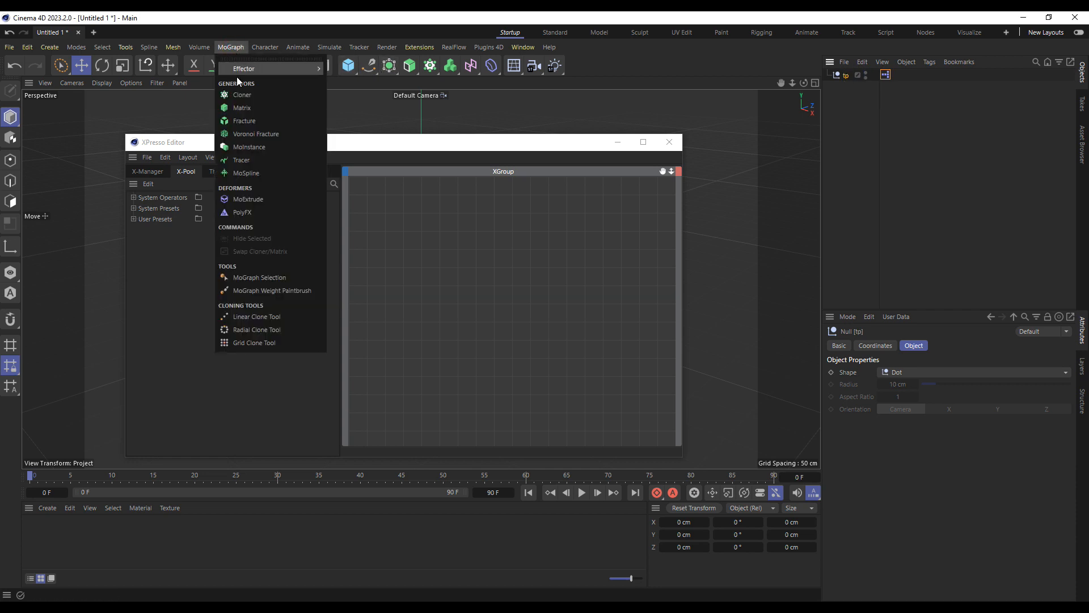
left_click(241, 107)
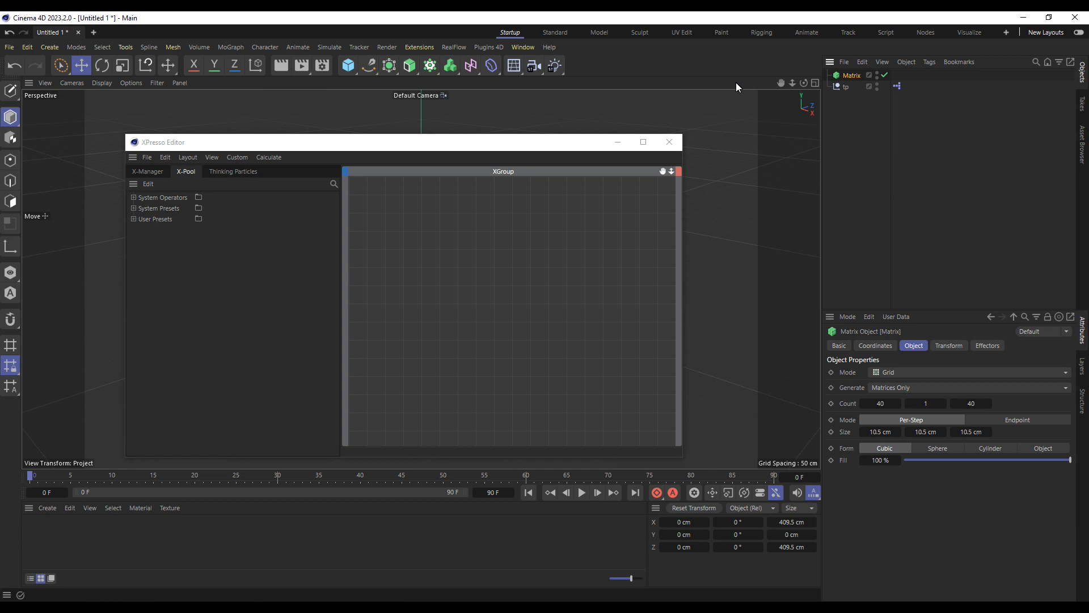
left_click_drag(855, 76, 857, 92)
left_click_drag(855, 77, 384, 225)
Step: Add a Motion Graphics Data node beside the Matrix node and feed the Matrix's Object output into its Object input
right_click(419, 245)
mouse_move(480, 265)
mouse_move(520, 309)
left_click(593, 311)
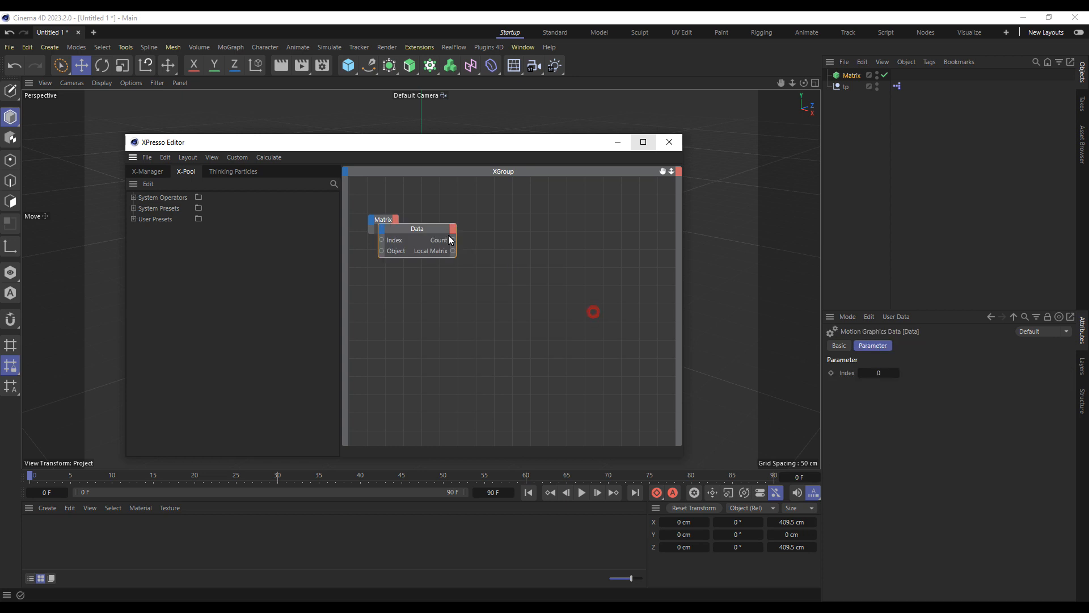
left_click_drag(403, 222, 447, 222)
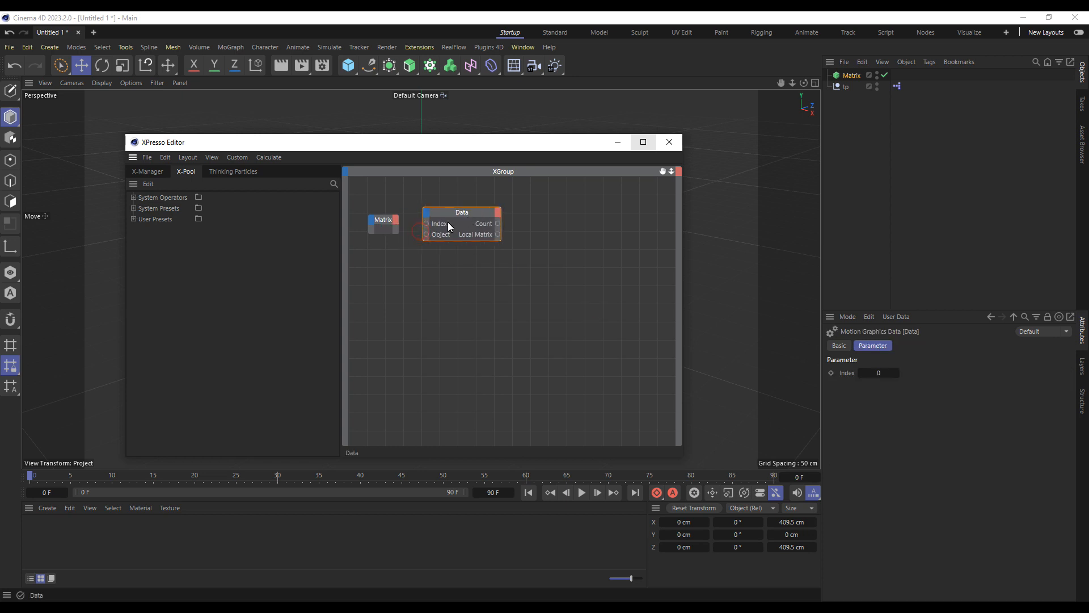
left_click(396, 220)
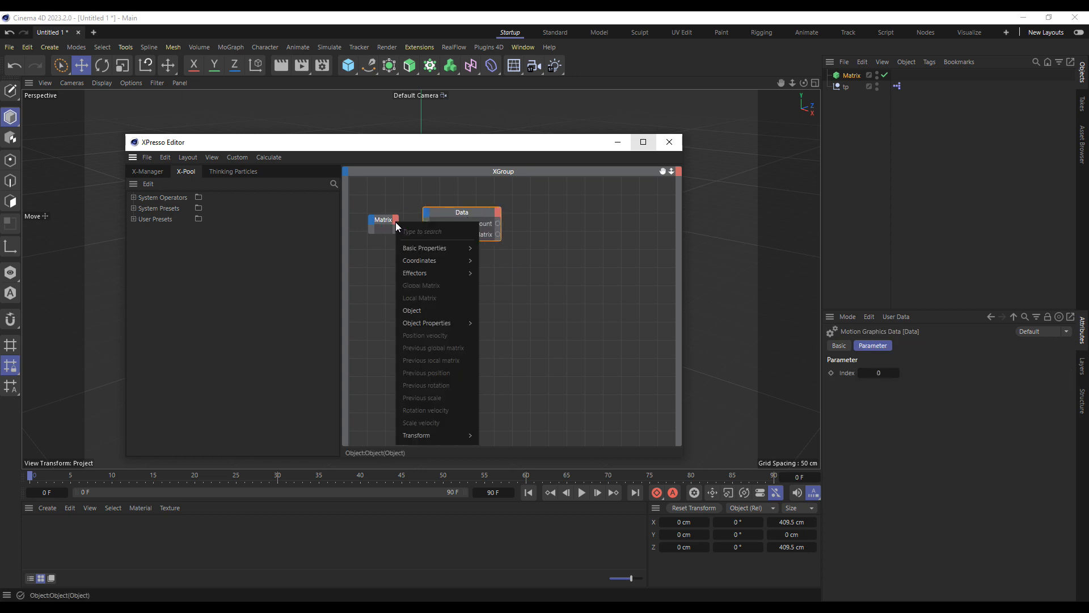
left_click(413, 312)
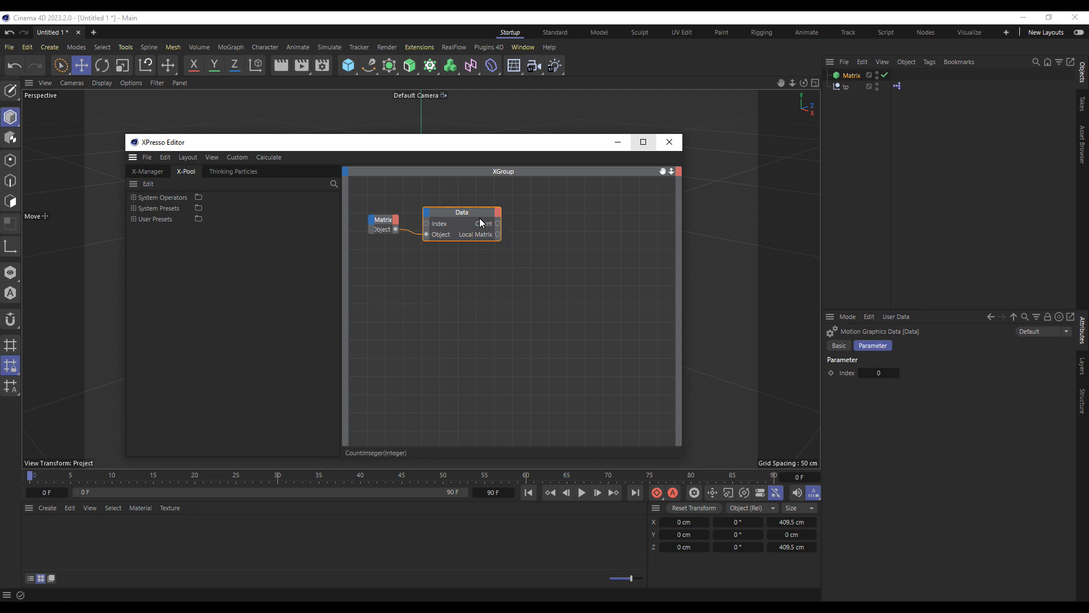
Step: Add a Math node using Integer data and Subtract, set its second input to 1, and feed the Data node's Count into its first input
right_click(396, 281)
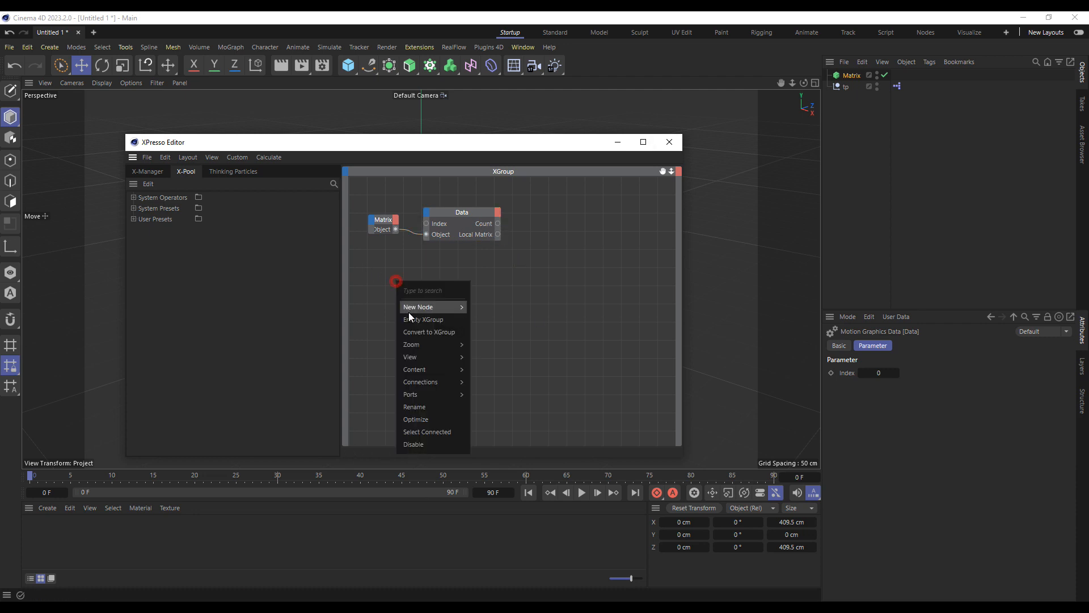
mouse_move(407, 309)
mouse_move(499, 312)
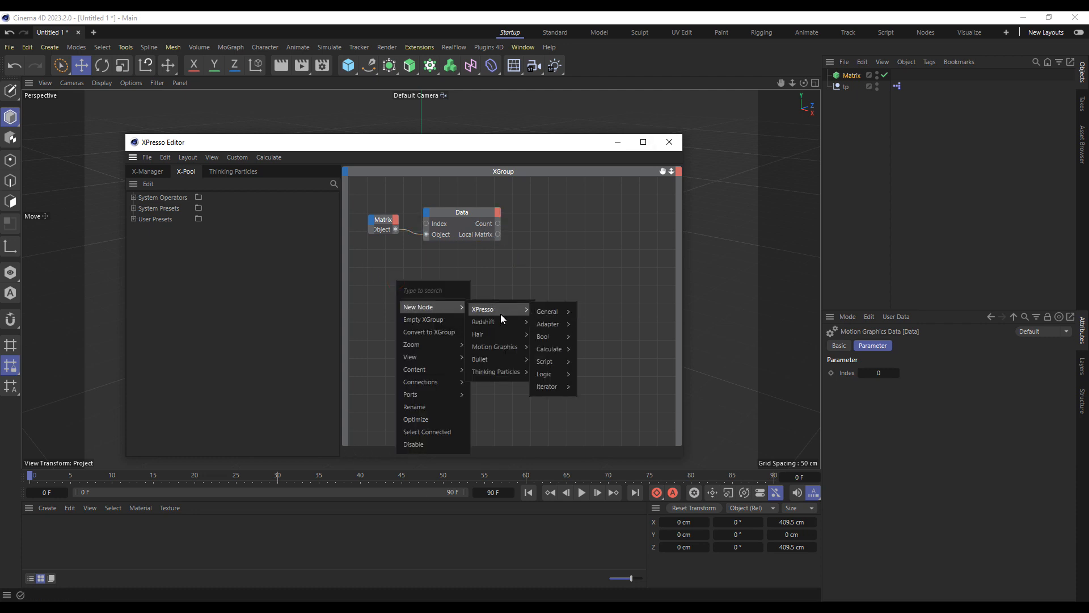
mouse_move(553, 347)
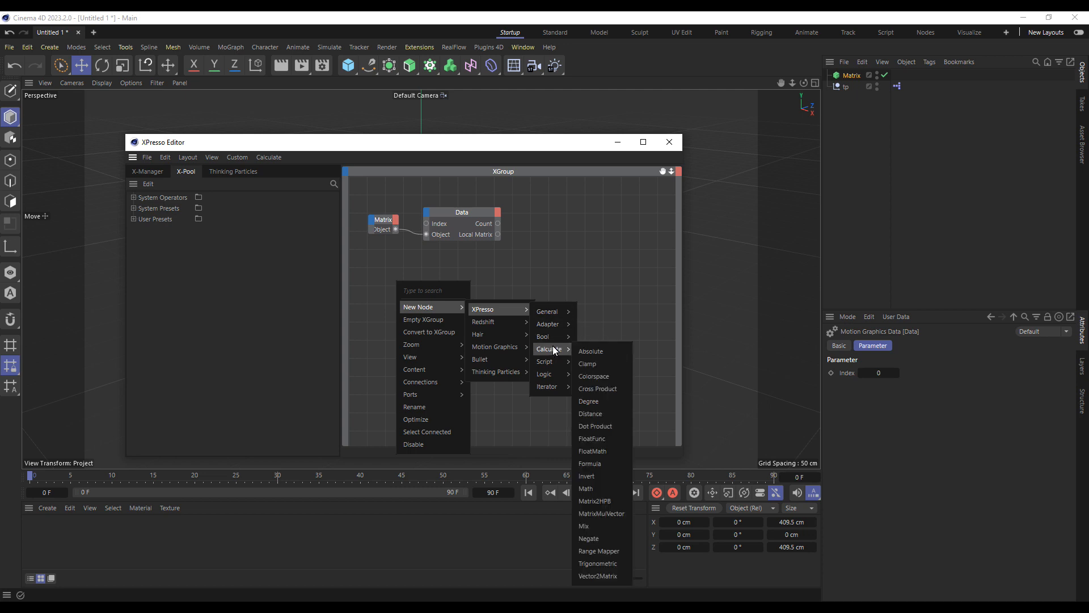
left_click(593, 488)
left_click(938, 372)
left_click(901, 384)
left_click(901, 384)
left_click(904, 397)
left_click(888, 424)
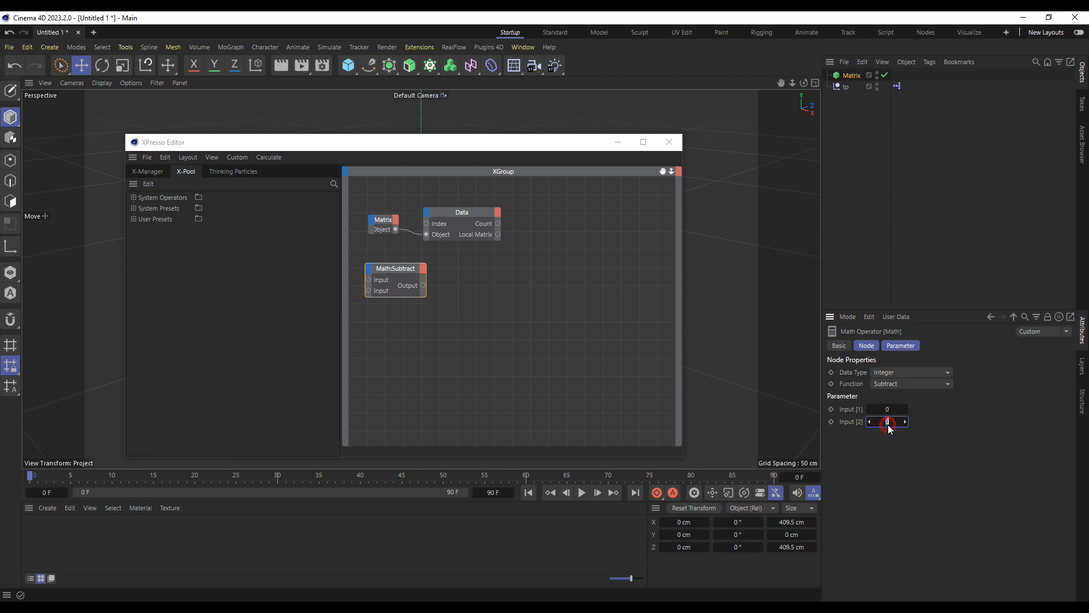
left_click_drag(407, 270, 443, 263)
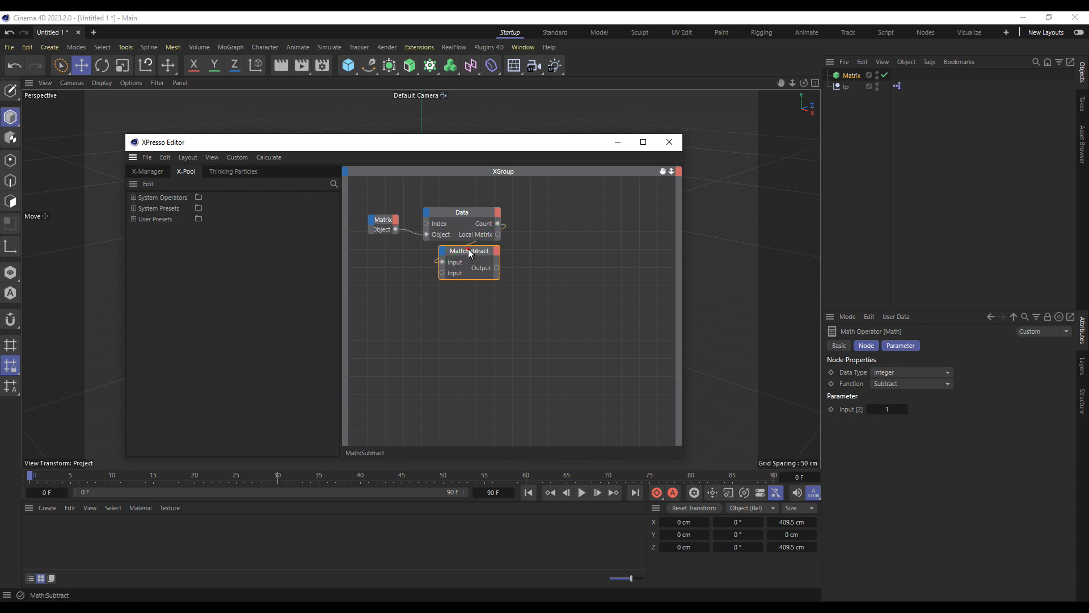
Step: Add an Iteration node below the Matrix node and connect the Math:Subtract output to its Iteration End
right_click(375, 277)
mouse_move(395, 301)
mouse_move(492, 305)
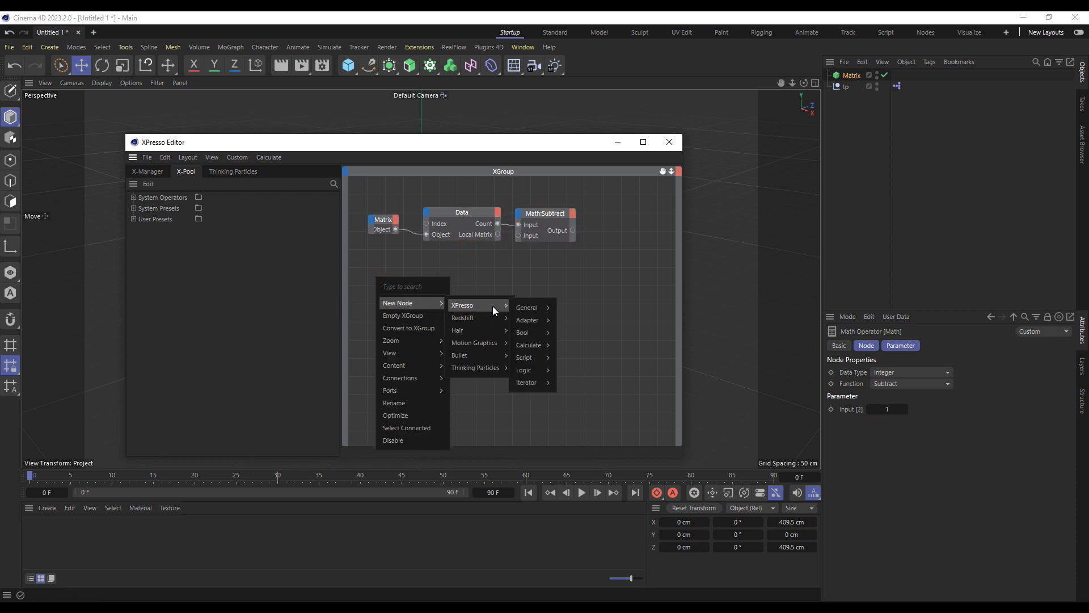
mouse_move(519, 379)
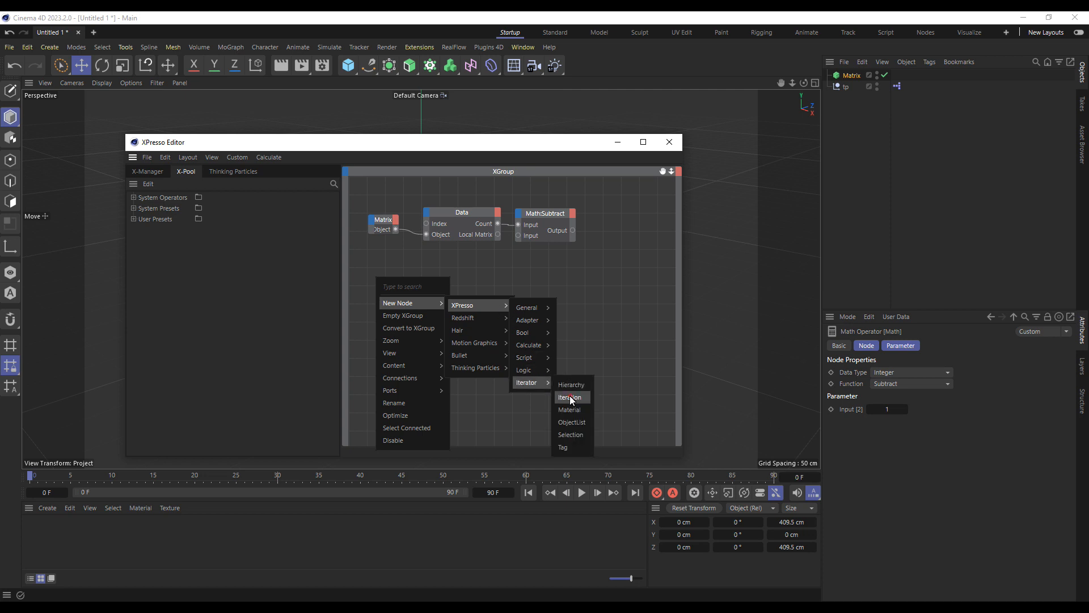
left_click(571, 399)
left_click_drag(377, 264, 471, 253)
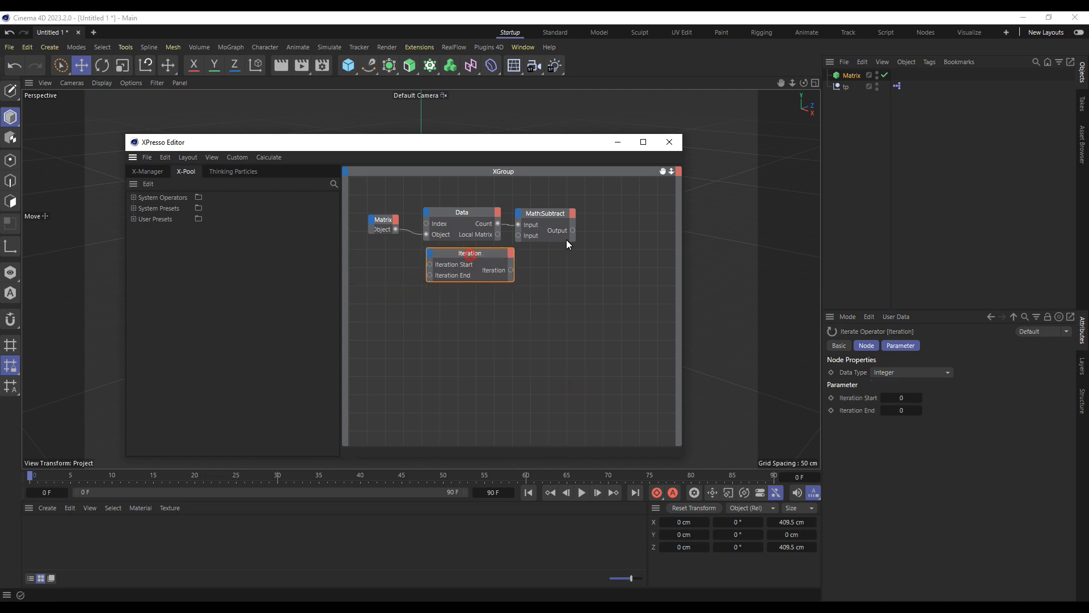
left_click_drag(572, 229, 429, 274)
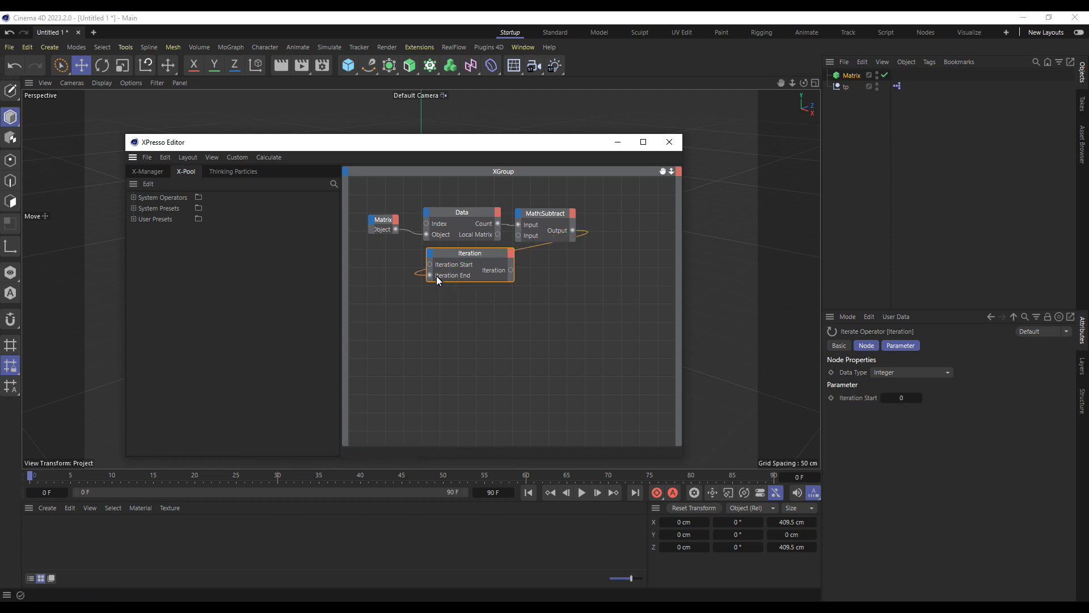
left_click_drag(467, 253, 407, 286)
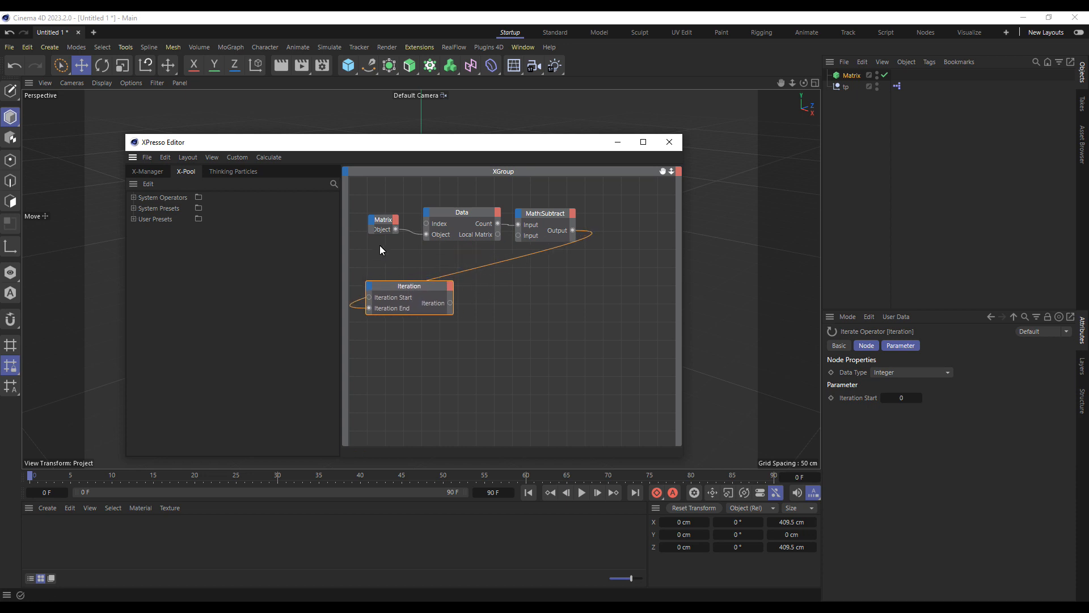
Step: Duplicate the Matrix and Data nodes below the Iteration node and move the copies after Iteration in the X-Manager order
left_click_drag(369, 205, 475, 341)
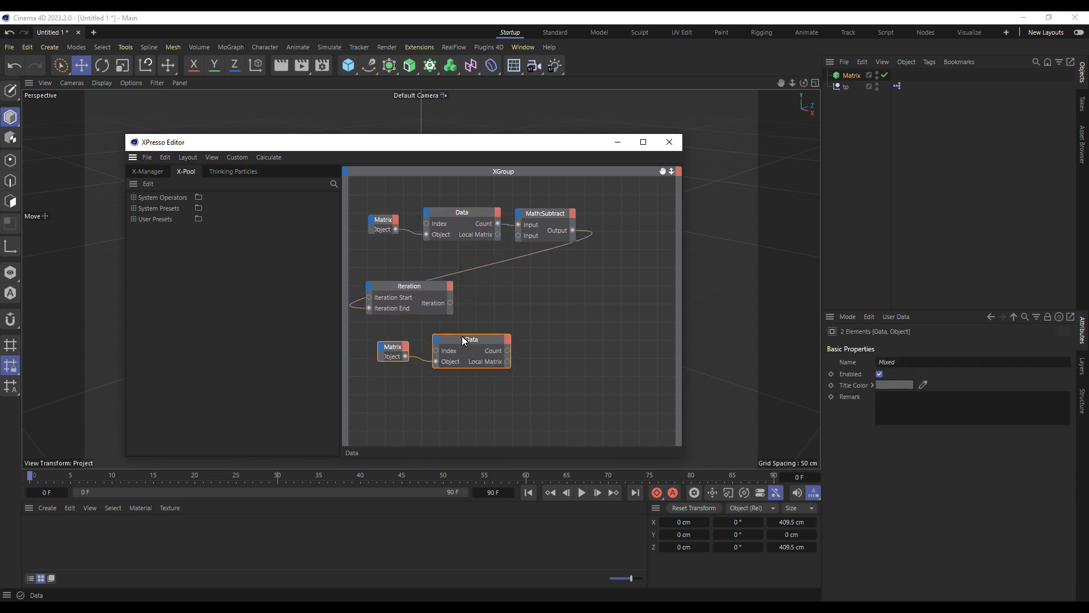
left_click(148, 166)
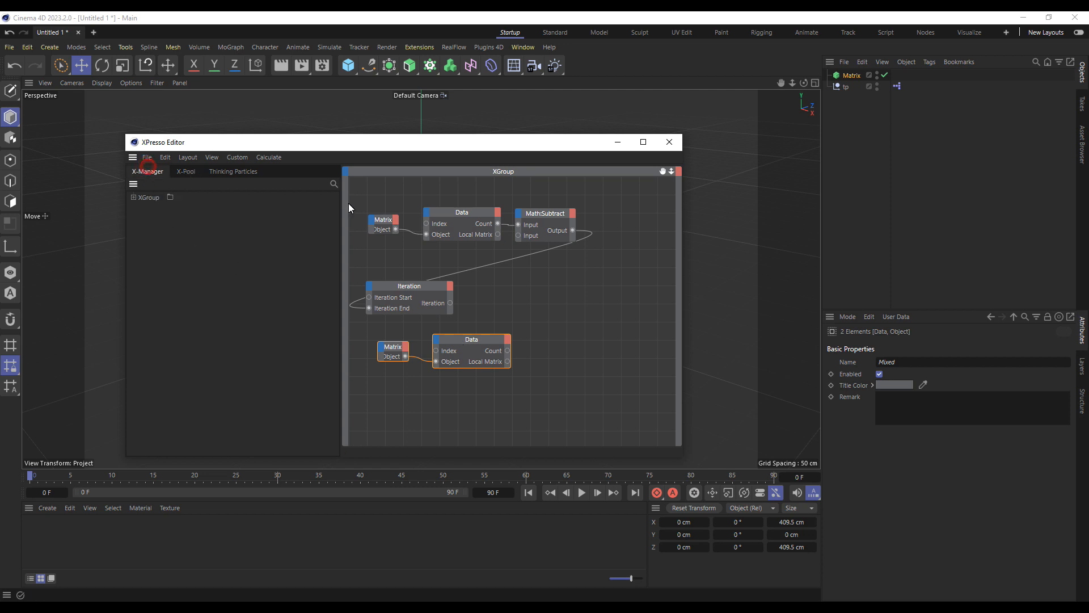
left_click(372, 219)
left_click(133, 198)
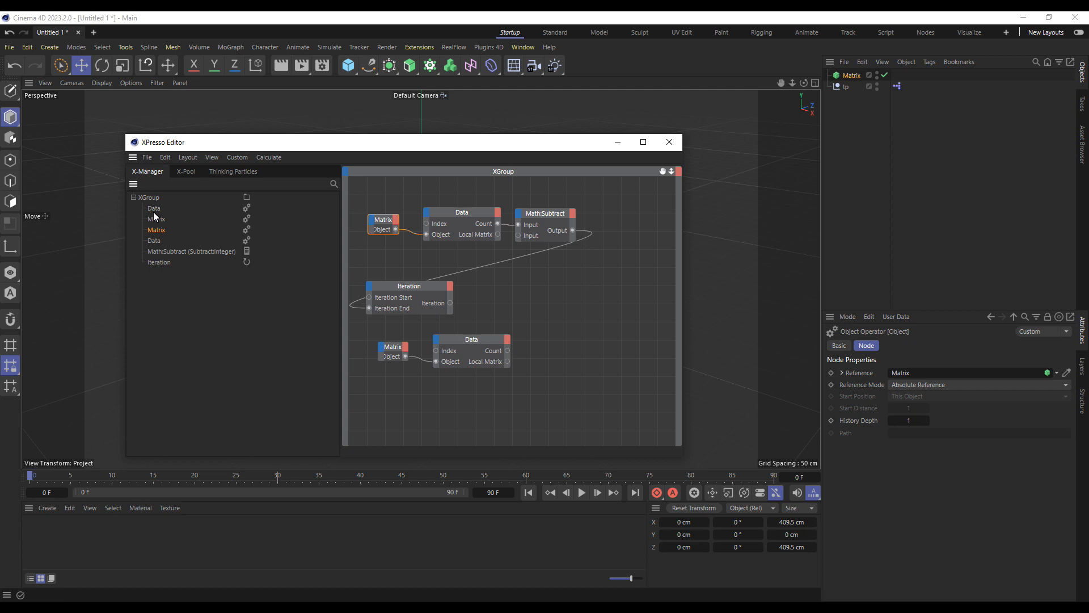
left_click_drag(158, 221, 151, 269)
left_click_drag(157, 214, 158, 268)
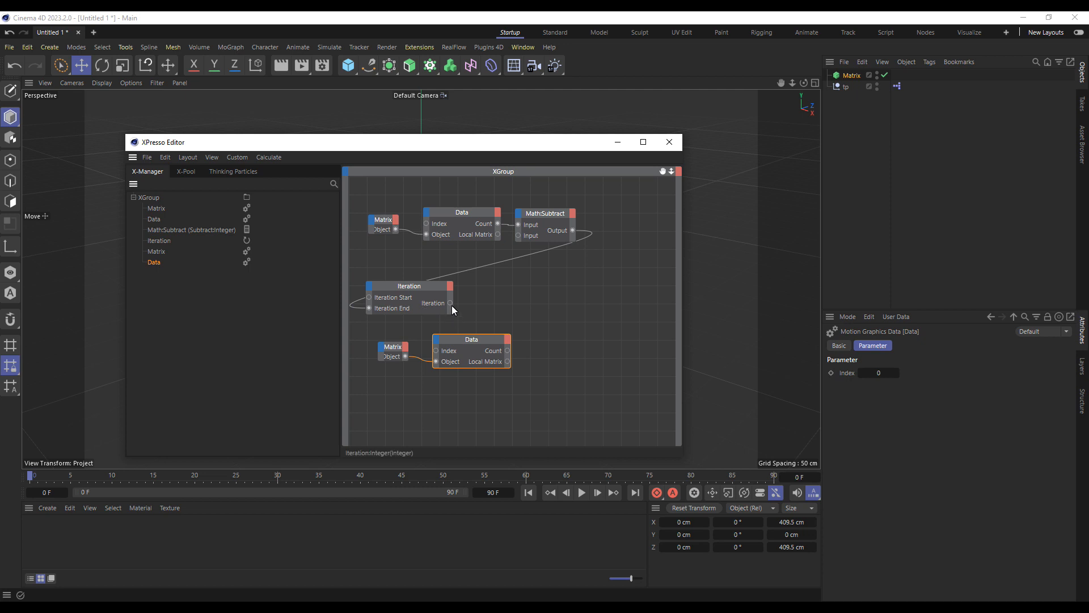
Step: Connect the Iteration output to the copied Data node's Index, and add a Thinking Particles PStorm node beside it
left_click_drag(451, 302, 436, 352)
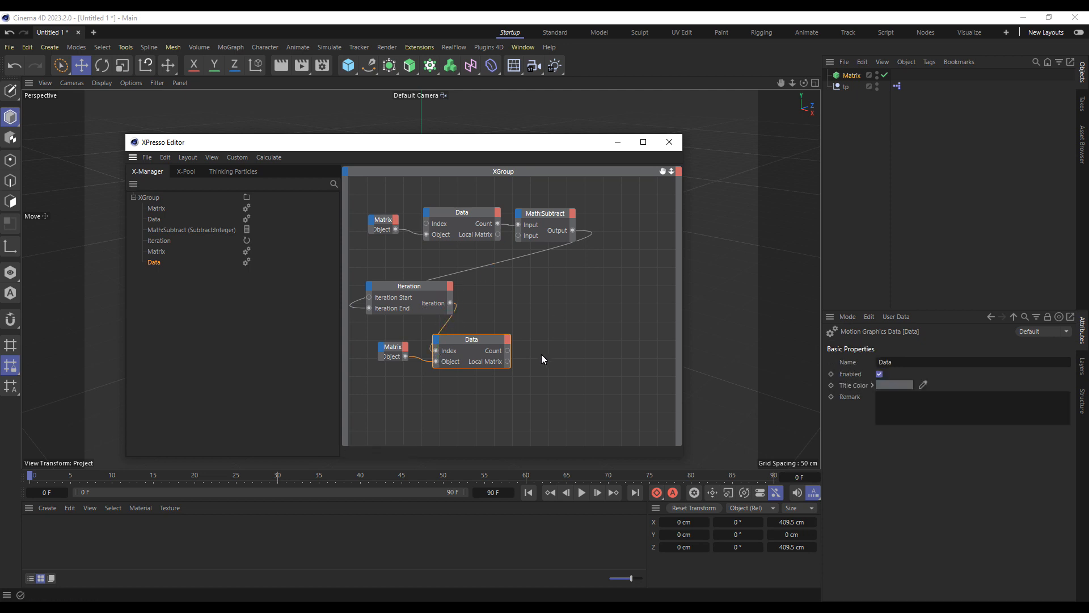
right_click(526, 343)
mouse_move(561, 369)
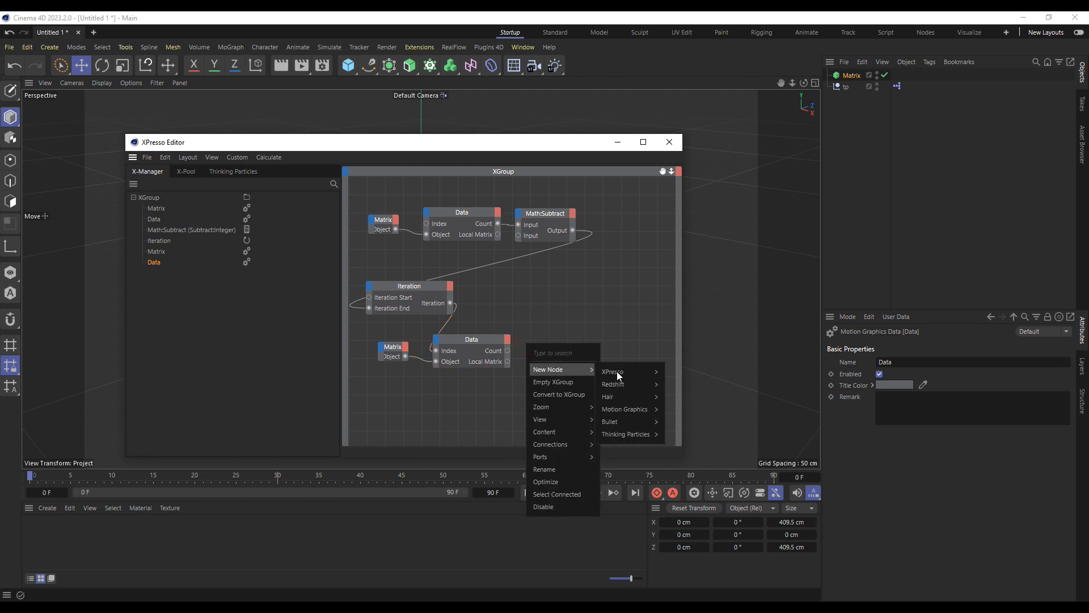
mouse_move(620, 433)
mouse_move(684, 461)
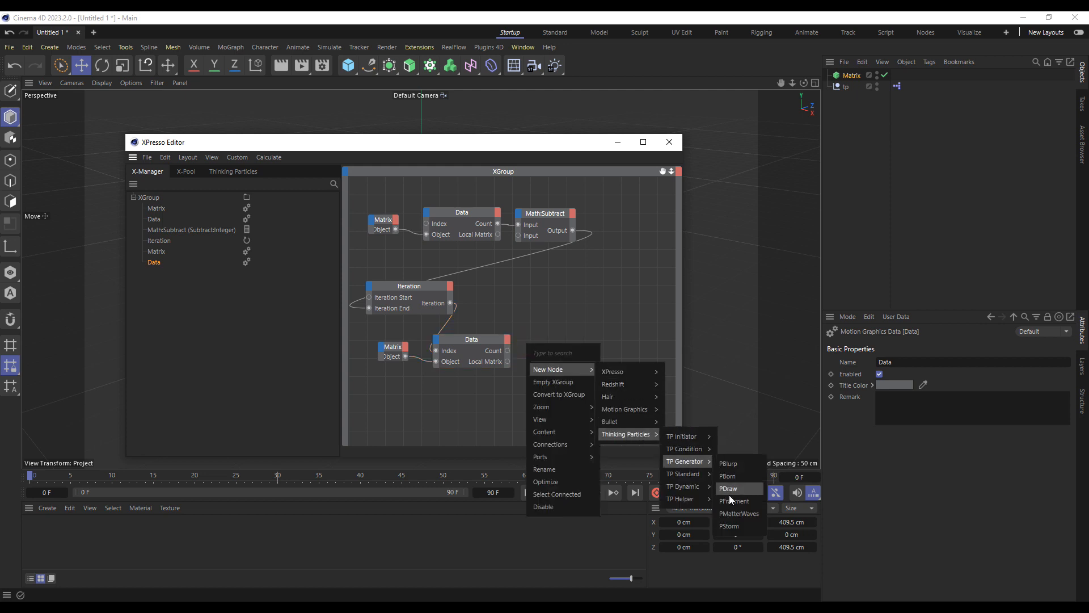
left_click(740, 526)
left_click_drag(530, 337, 576, 351)
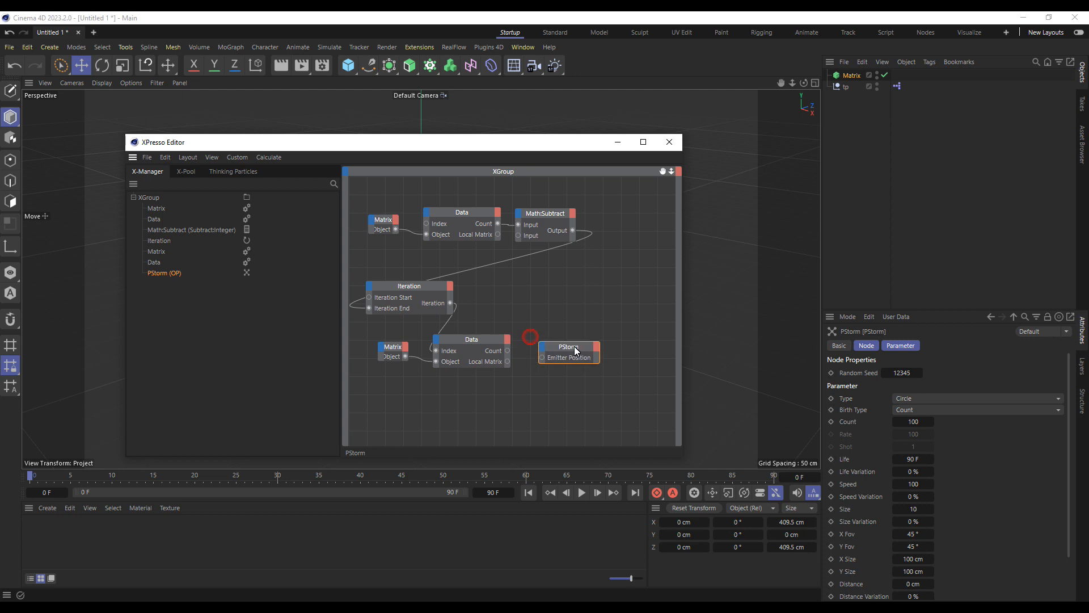
Step: Add Position and Global Matrix outputs to the lower Data node and connect Position to PStorm's Emitter Position
left_click(508, 340)
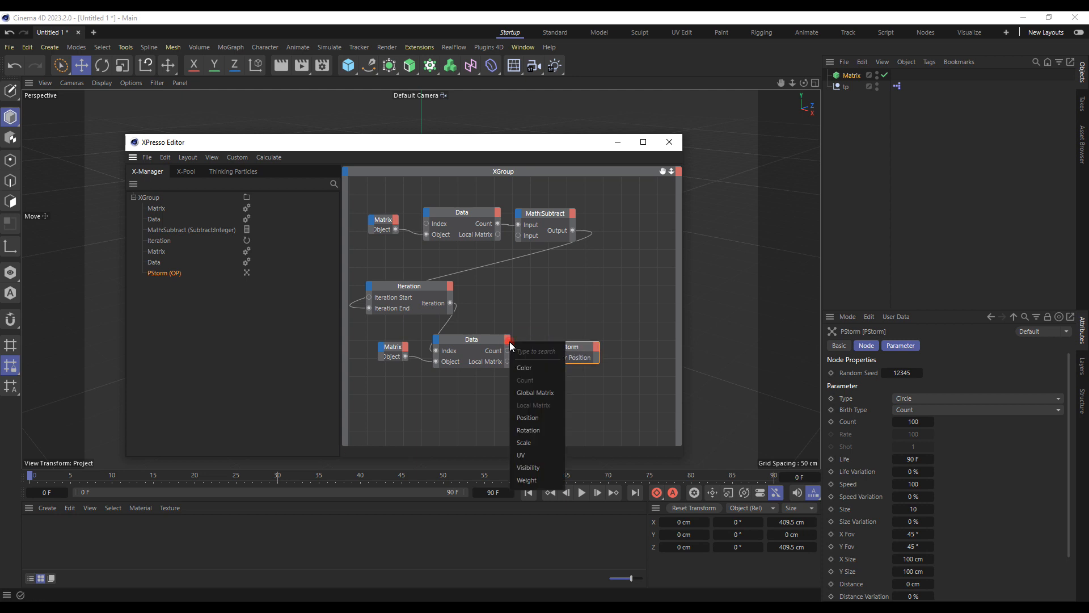
left_click(531, 419)
left_click(508, 340)
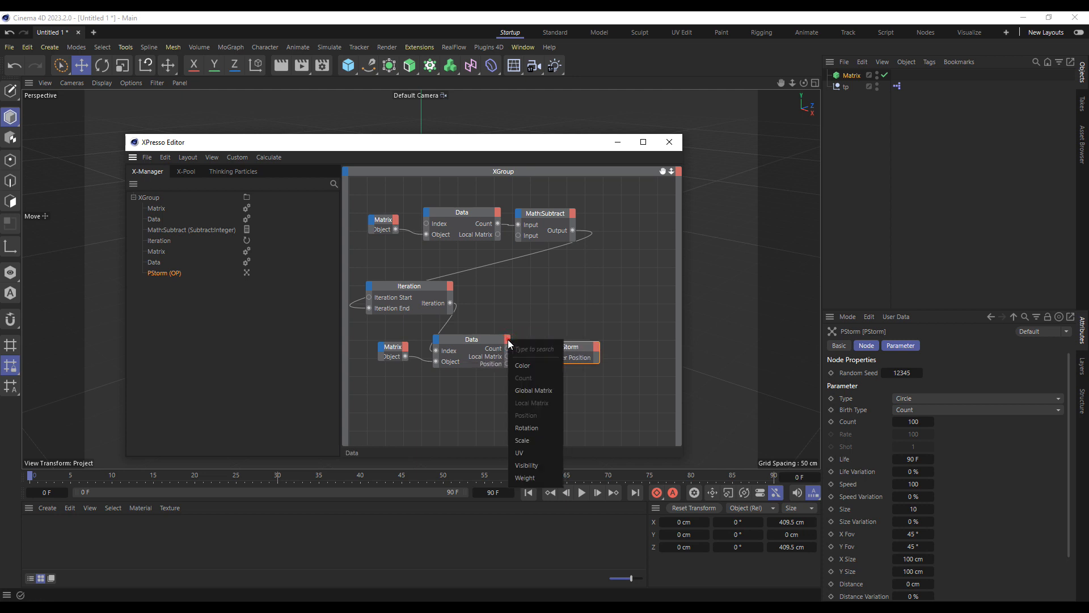
left_click(537, 390)
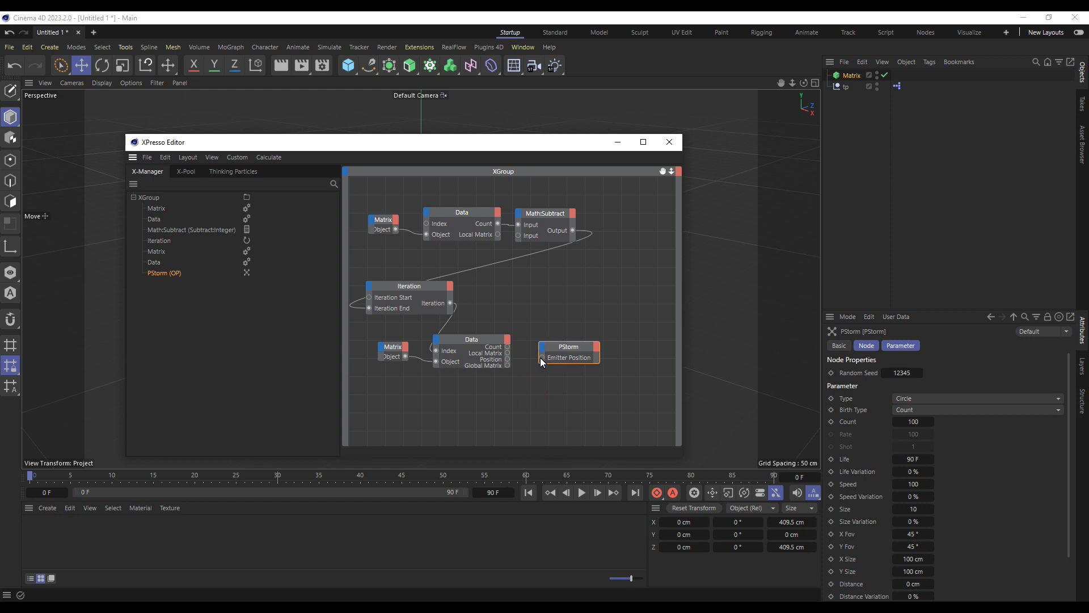
left_click_drag(513, 365, 507, 359)
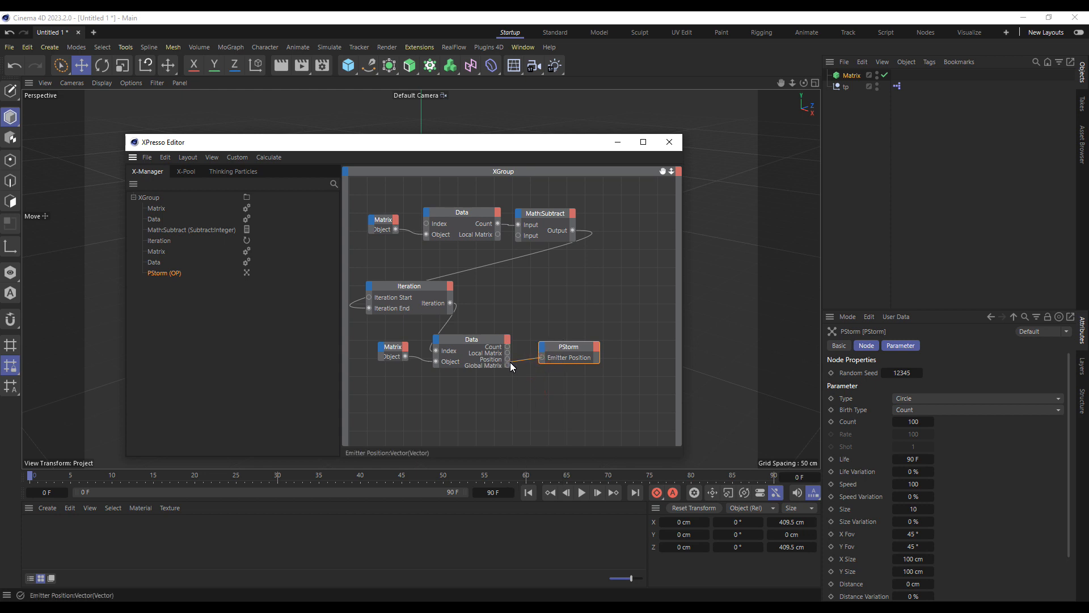
Step: Add an Emitter Alignment input to the PStorm node and connect the lower Data node's Global Matrix output to it
left_click(546, 347)
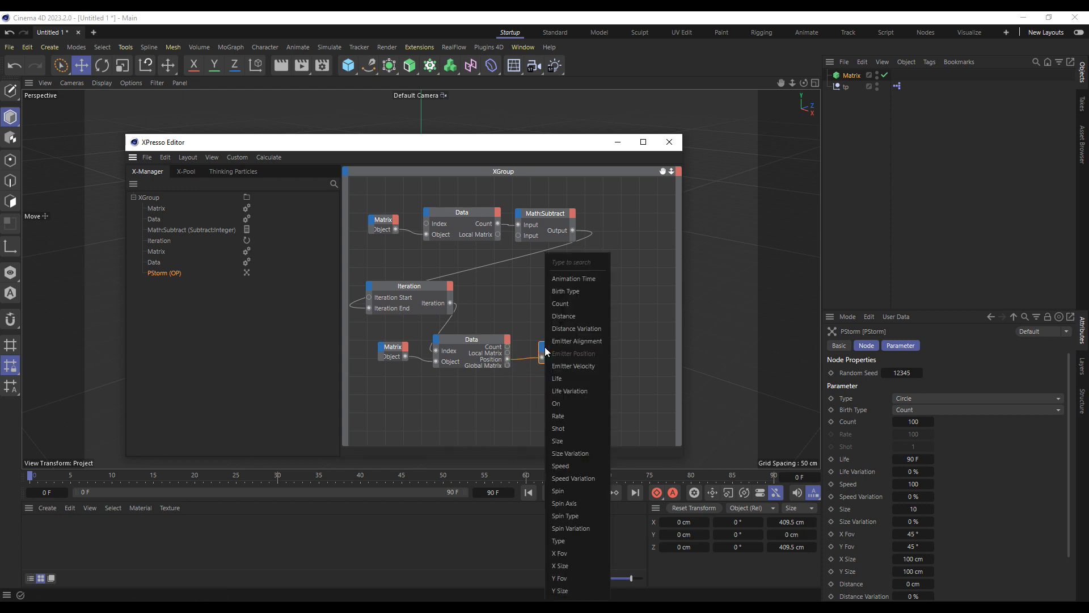
left_click(560, 345)
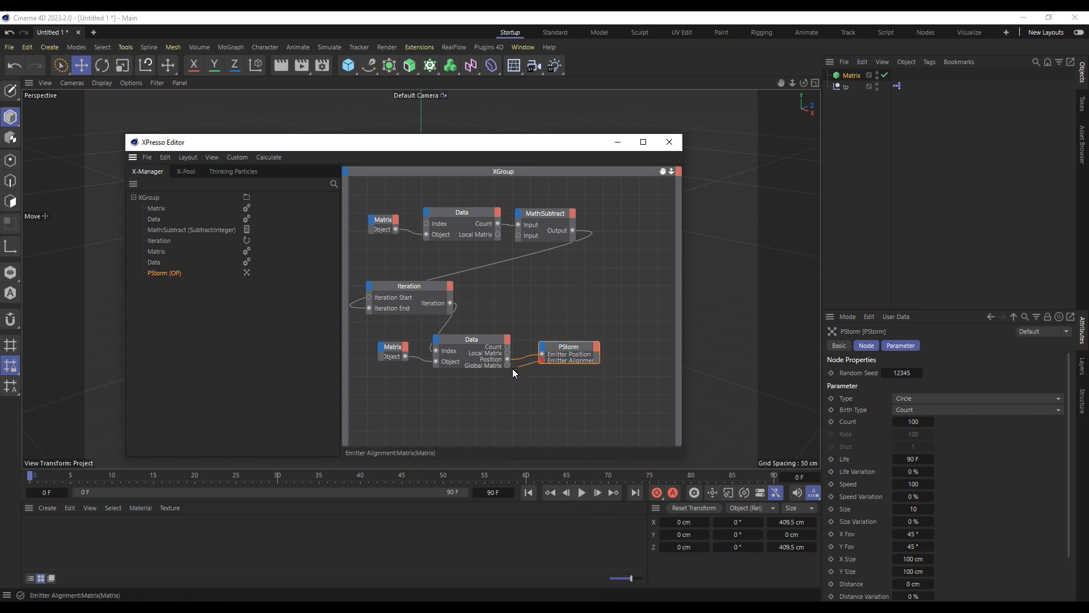
left_click_drag(507, 367, 506, 367)
Step: Add a Shot input to the PStorm node and set its Birth Type to Shot
left_click(543, 347)
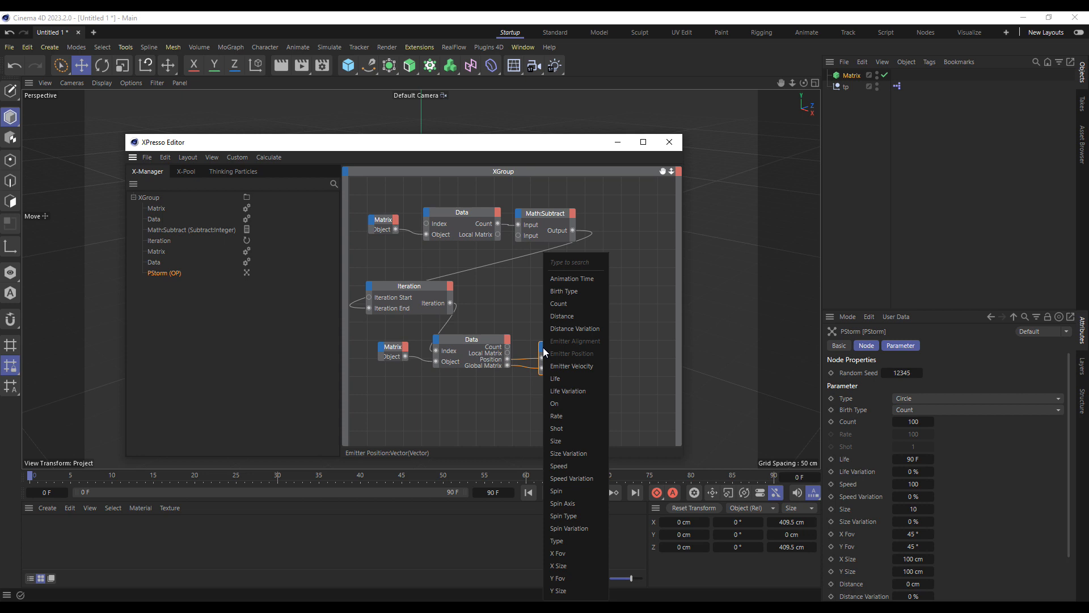
left_click(571, 430)
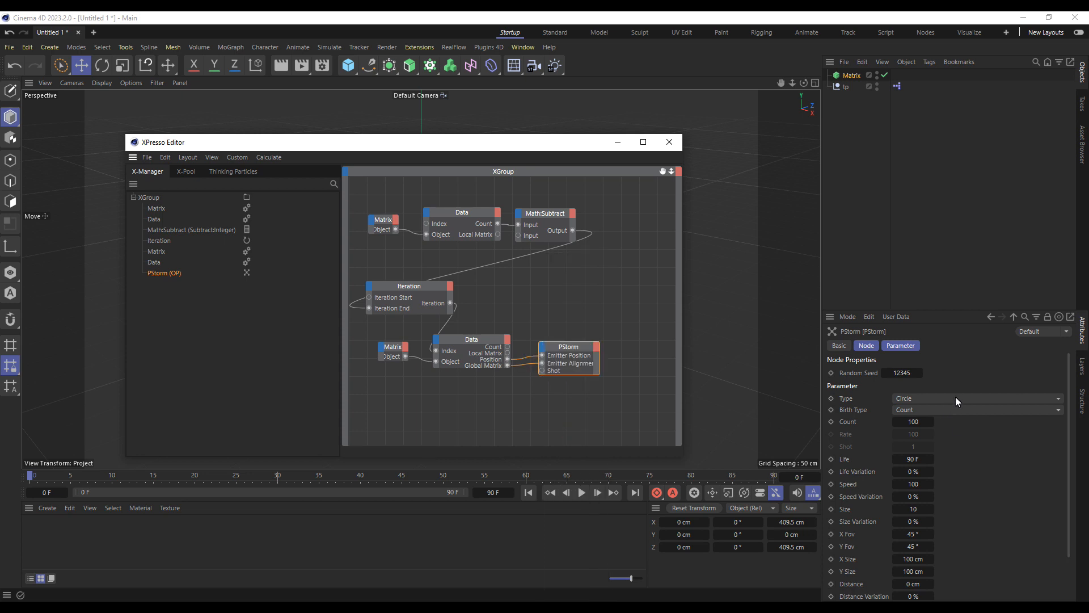
left_click(966, 413)
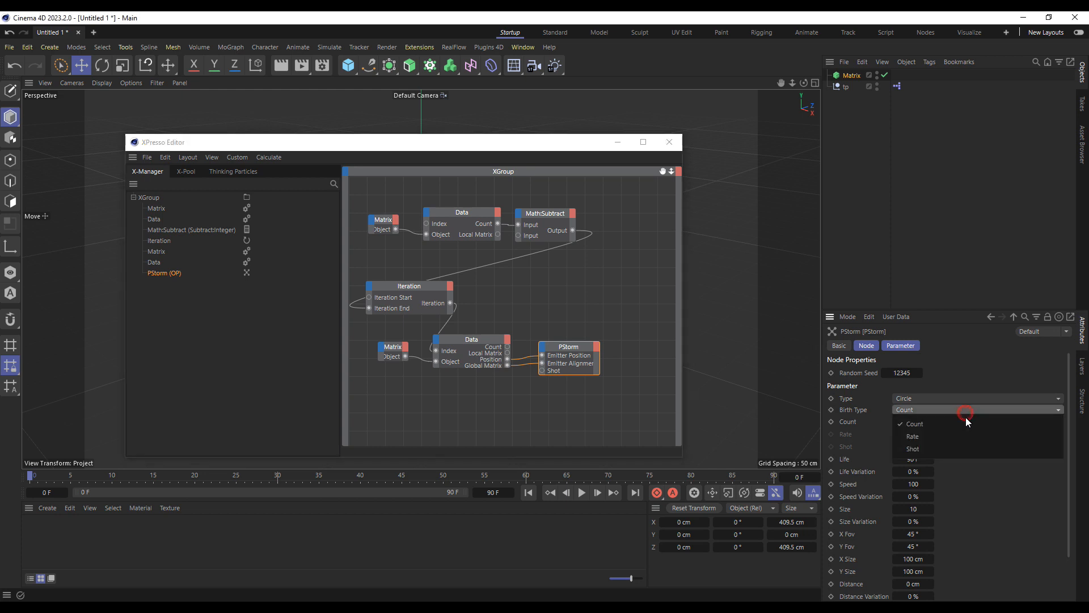
left_click(975, 449)
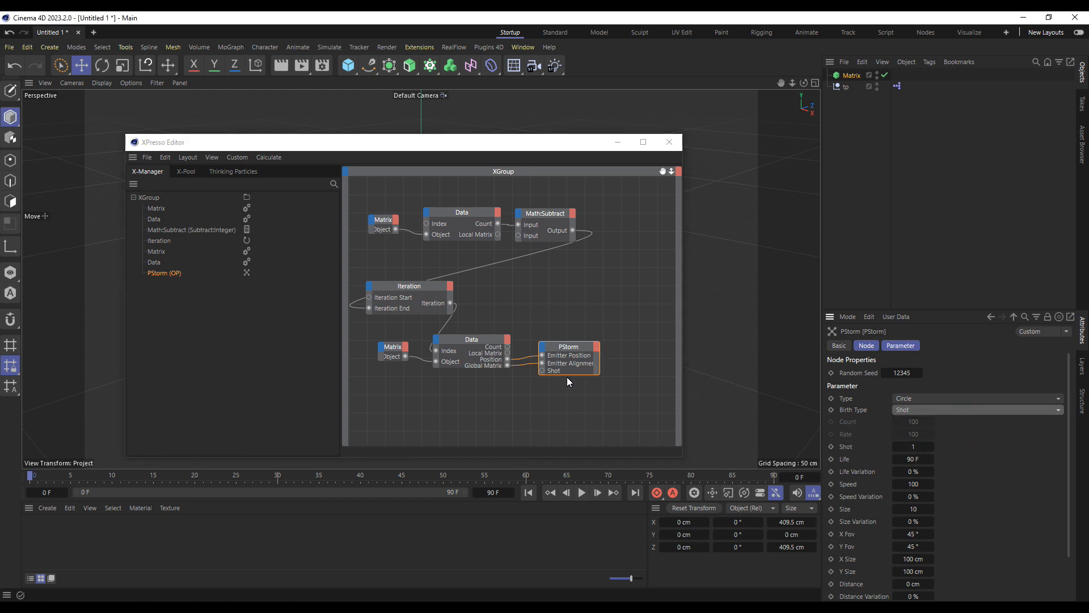
Step: Reorder PStorm's inputs to put Shot first, and connect the lower Data node's Count output to it
mouse_move(557, 371)
left_mouse_down()
mouse_move(559, 356)
mouse_move(559, 369)
left_mouse_up()
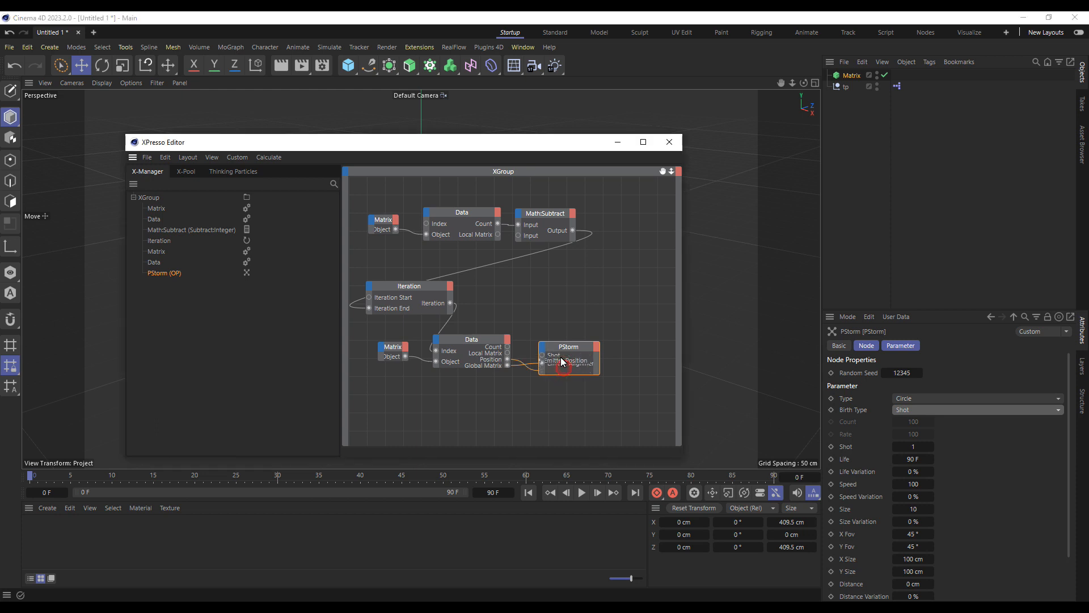
left_click_drag(559, 356, 560, 367)
left_click_drag(543, 355, 508, 347)
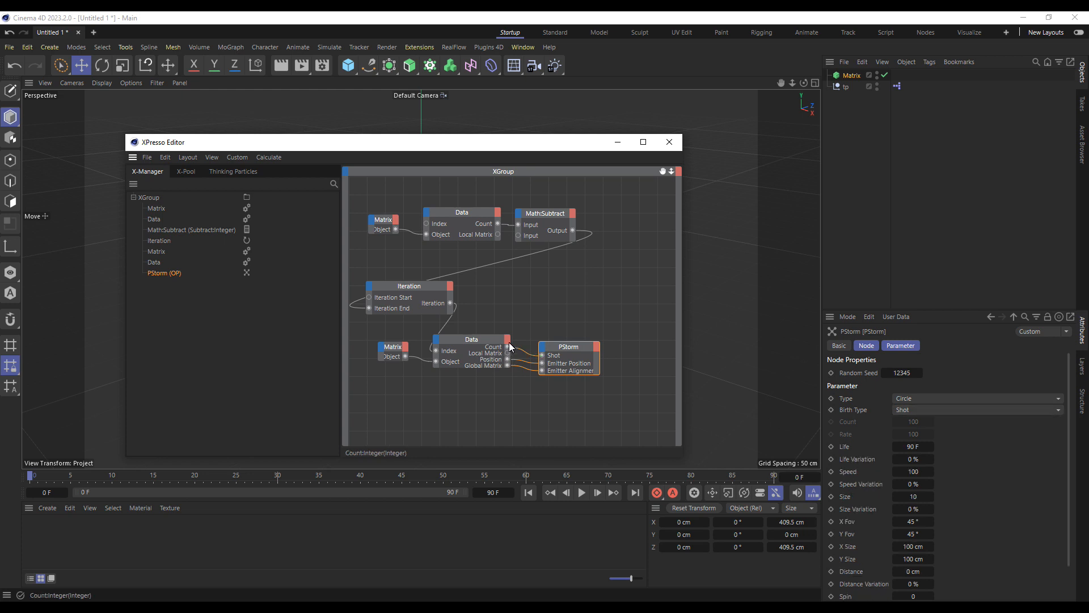
Step: Switch the Matrix object to Radial mode with Count 0 and Radius 0 cm
left_click(851, 75)
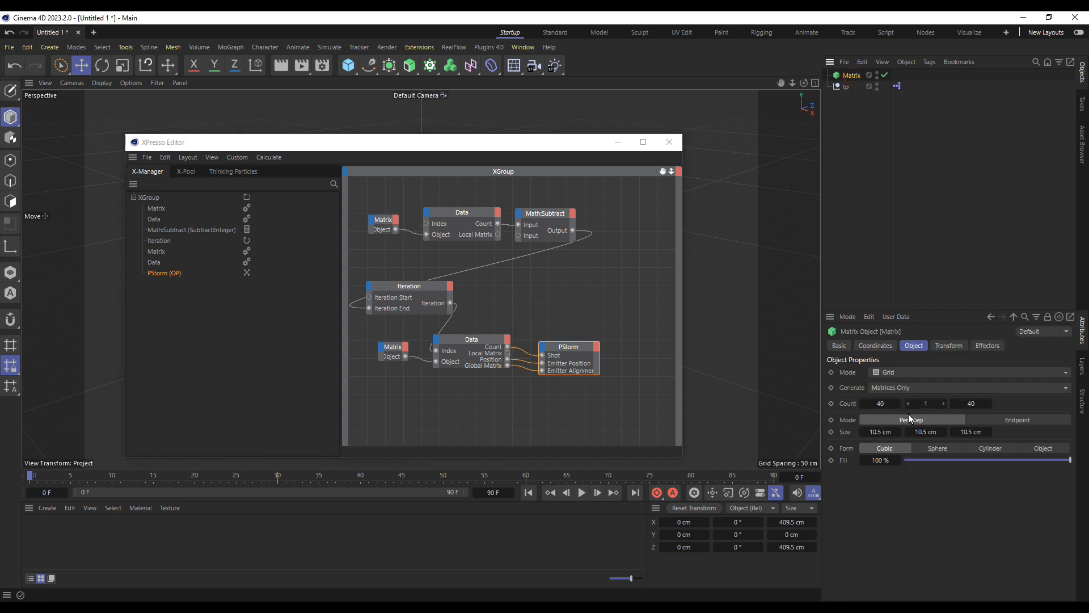
left_click(907, 372)
left_click(913, 413)
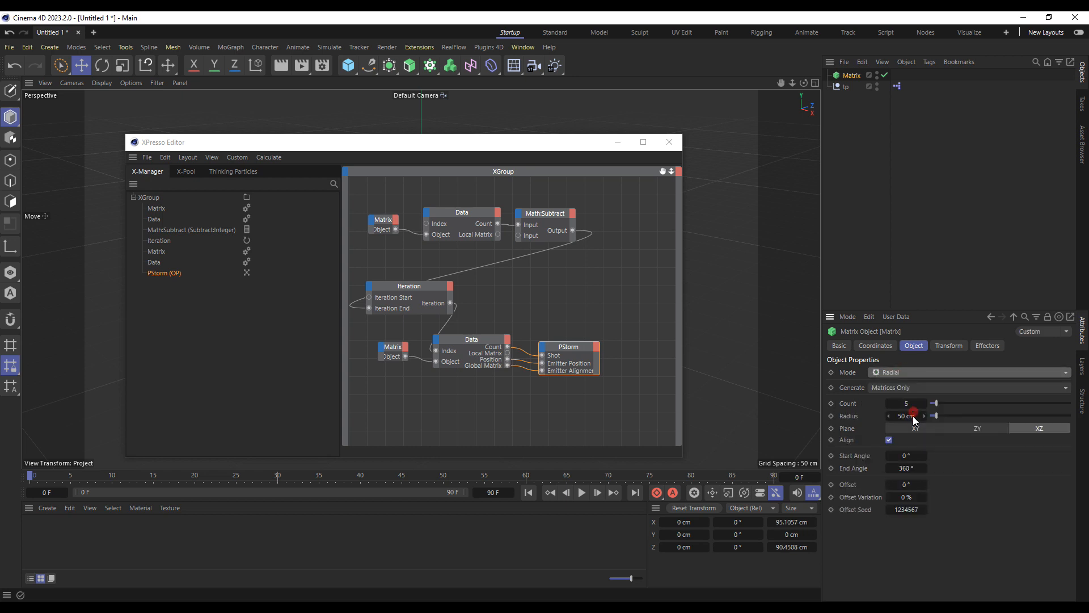
double_click(907, 403)
type("6")
double_click(907, 417)
type("0")
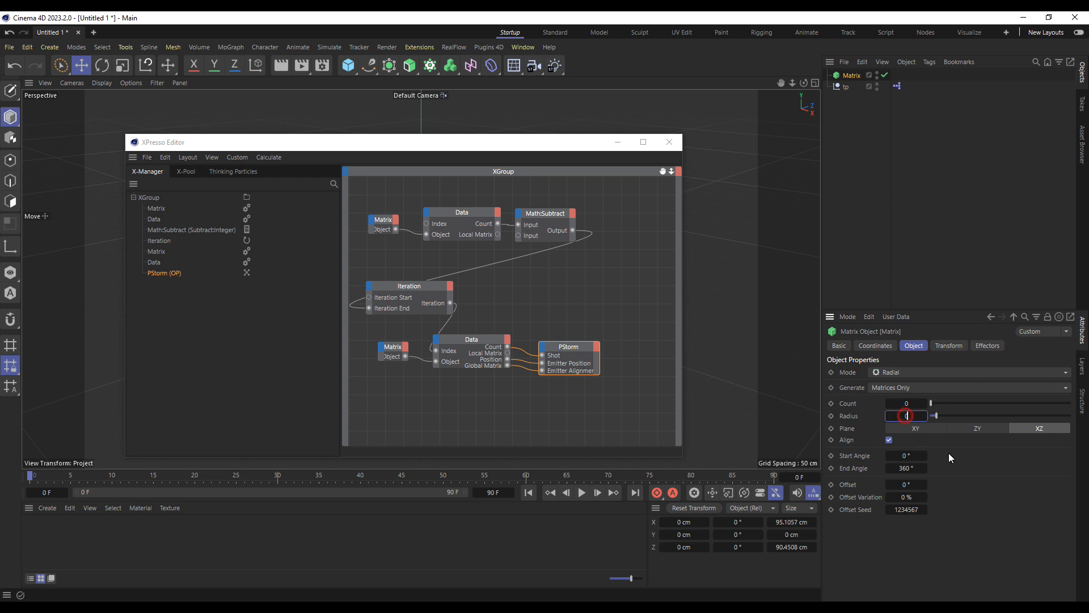
key("Return")
Step: Set the PStorm node's X Fov and Y Fov to 0° and its X Size and Y Size to 0 cm
left_click(580, 345)
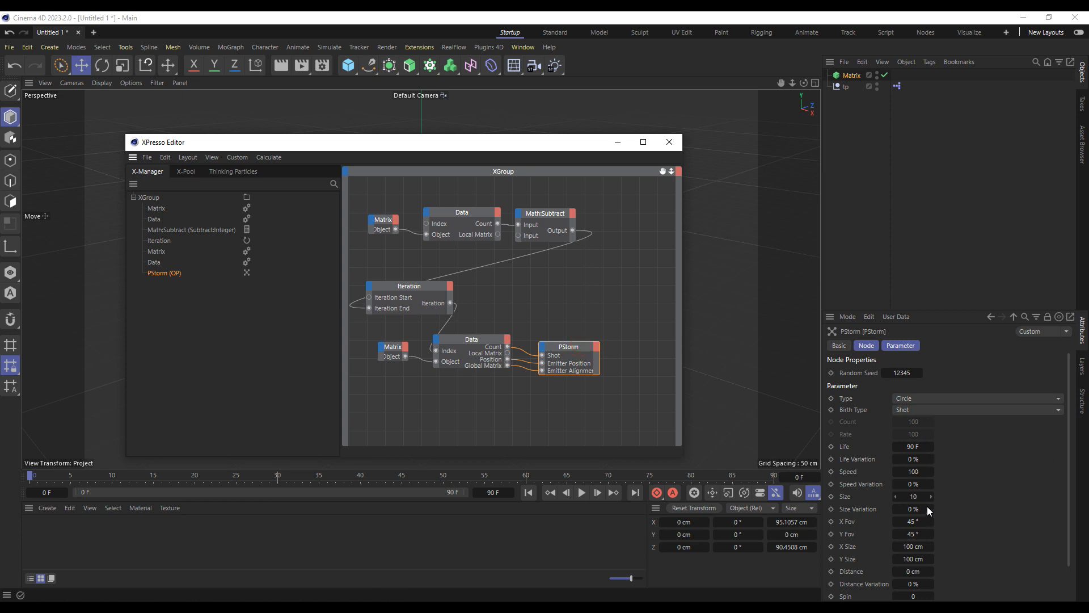
double_click(913, 520)
type("00")
double_click(913, 546)
type("00")
key("Return")
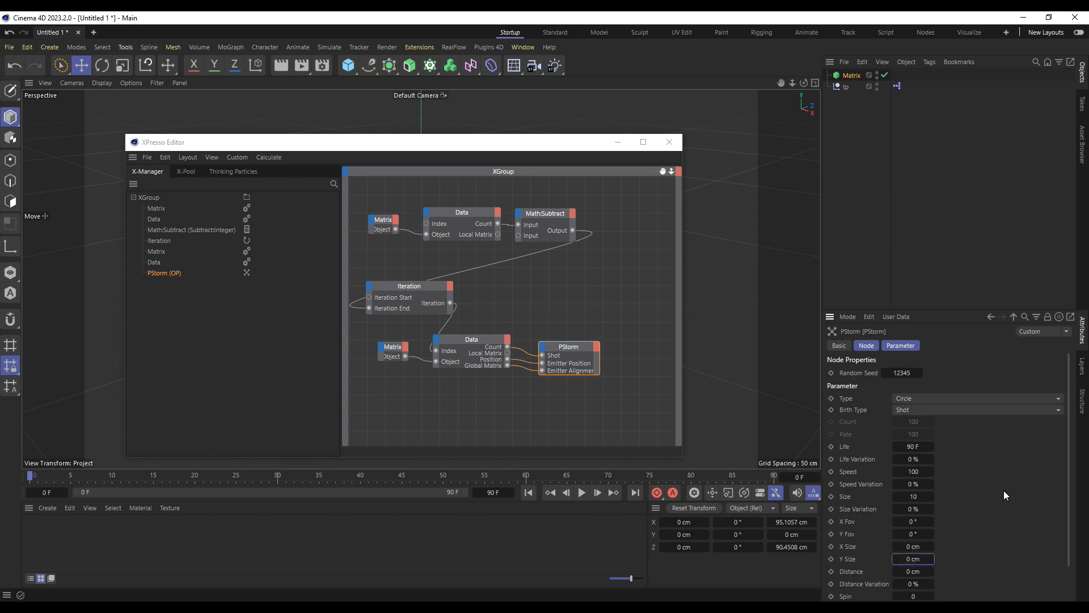
Step: Move the PStorm node away from the Data node, add an On input, and enlarge the node to fit it
left_click_drag(577, 345, 594, 338)
left_click(560, 340)
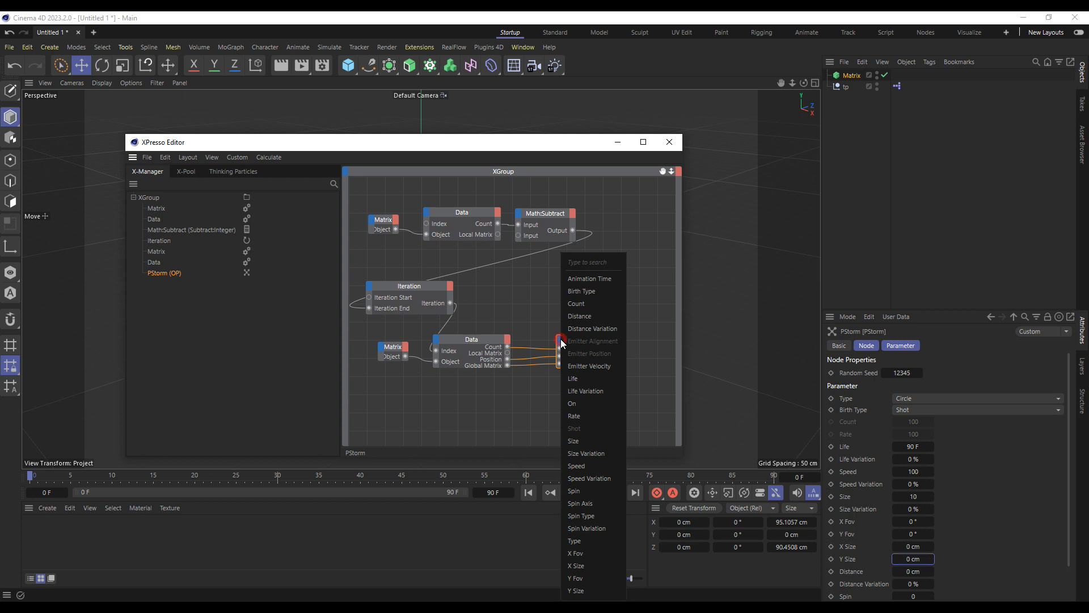
left_click(585, 404)
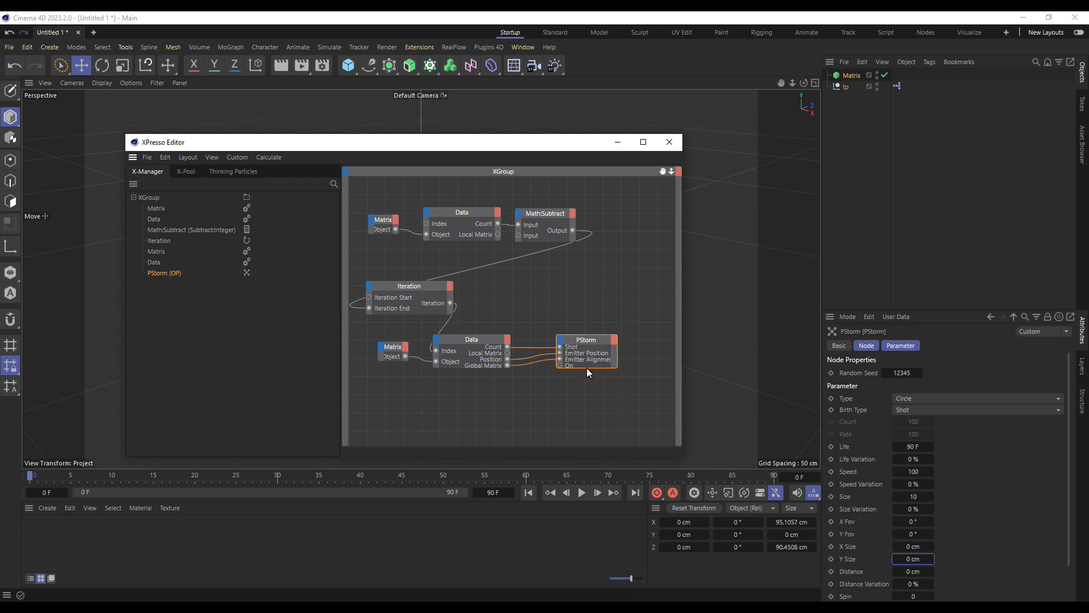
left_click_drag(587, 368, 591, 379)
Step: Add a Time node below the lower Matrix node and replace its Time output with a Frame output
right_click(373, 393)
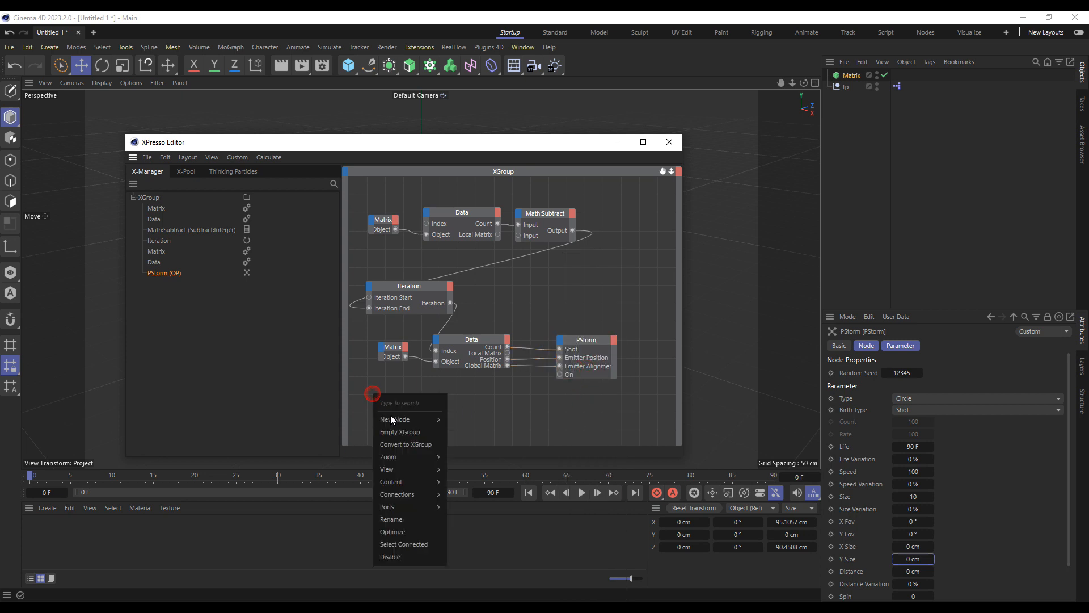
mouse_move(420, 419)
mouse_move(467, 422)
mouse_move(535, 424)
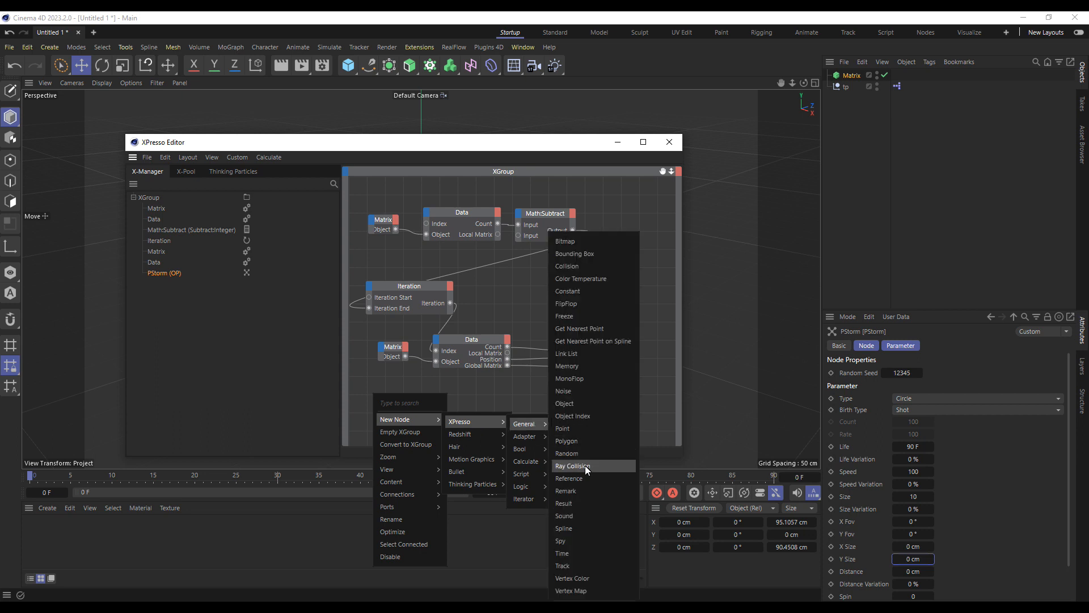
left_click(577, 552)
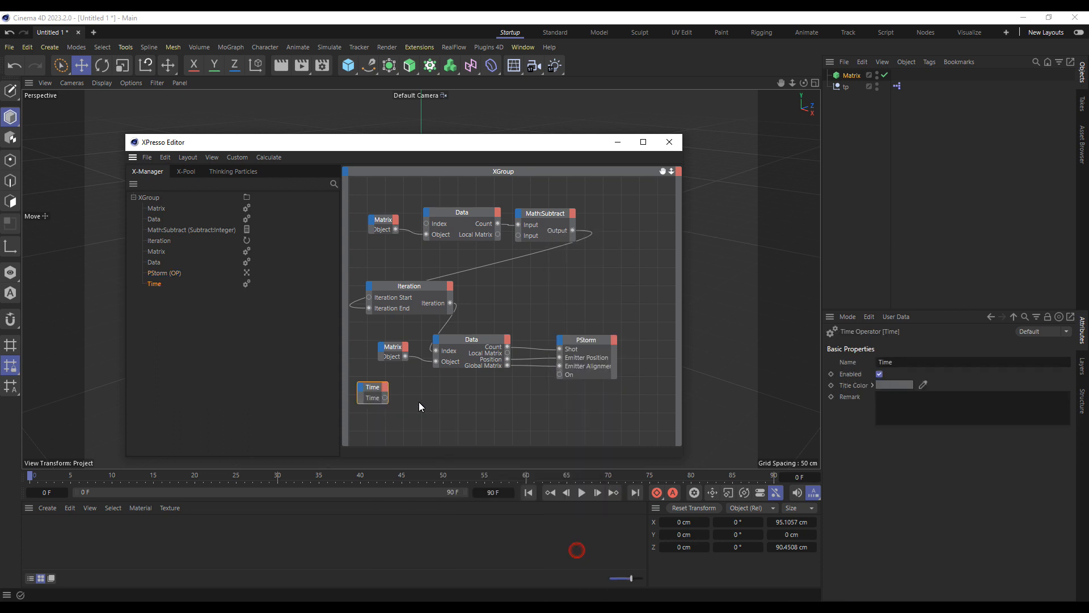
left_click(385, 387)
left_click(407, 440)
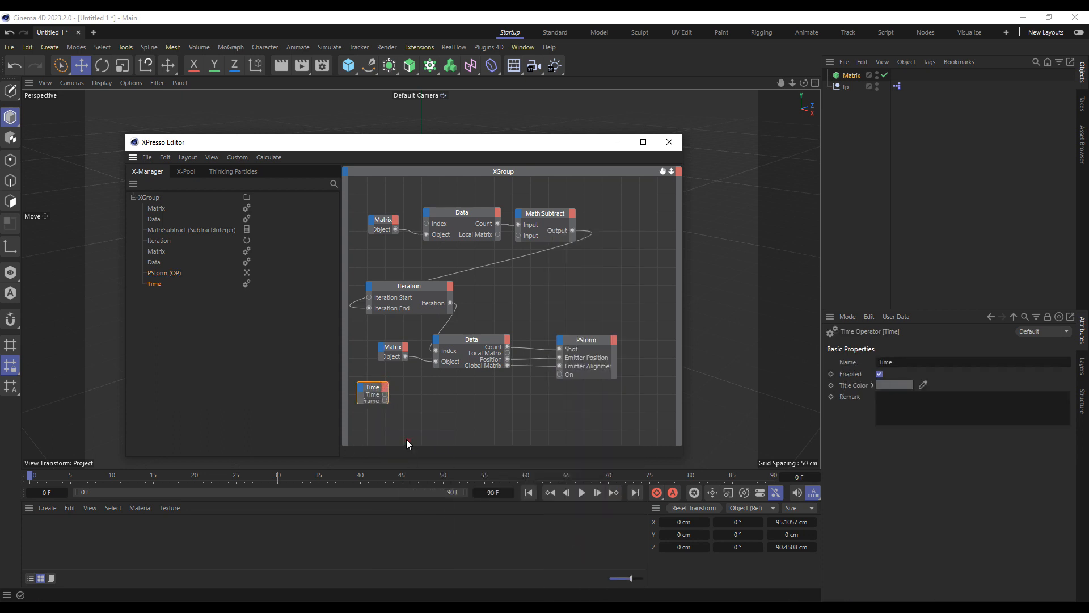
double_click(386, 394)
Step: Add an XPresso Logic Compare node and place it beside the Time node
right_click(406, 407)
mouse_move(427, 433)
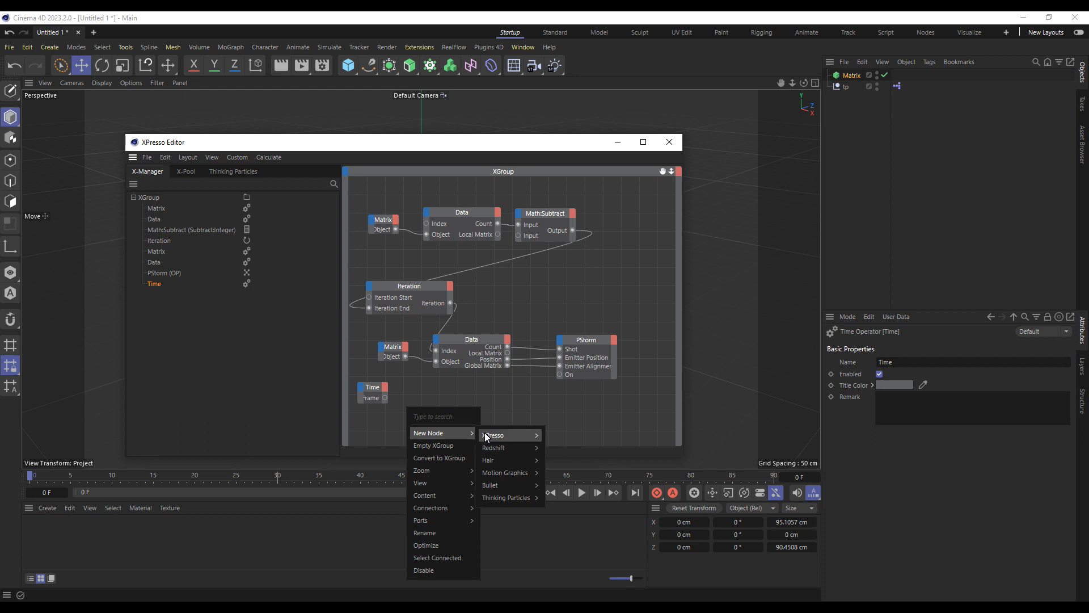
mouse_move(491, 433)
mouse_move(548, 438)
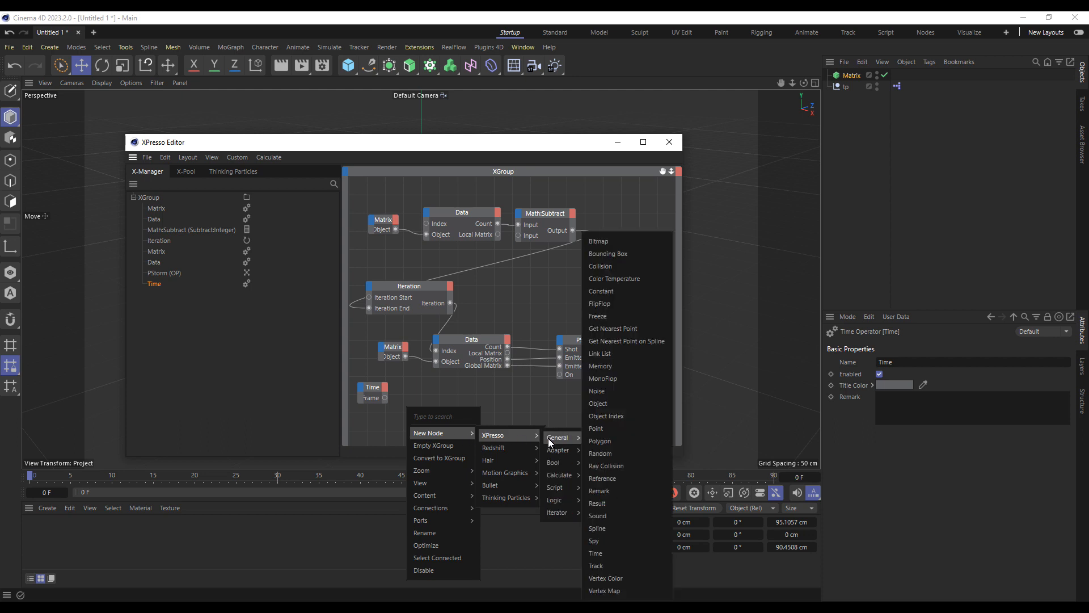
mouse_move(556, 500)
left_click(596, 499)
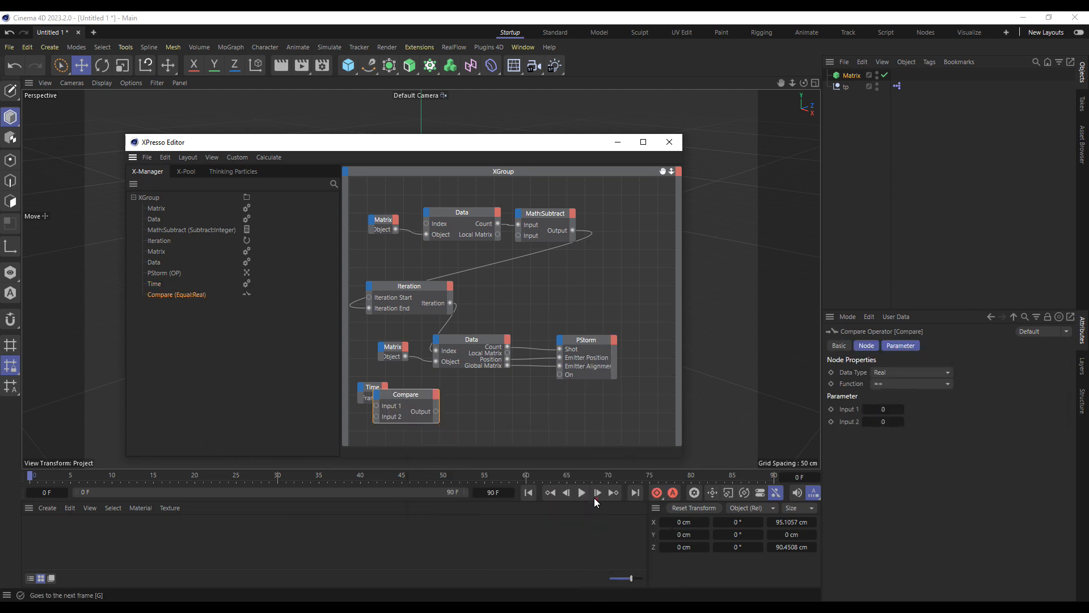
left_click_drag(419, 396, 457, 387)
Step: Set Compare's Data Type to Integer, wire Frame to Input 1 and Output to PStorm's On, and close the XPresso Editor
left_click(917, 372)
left_click(917, 388)
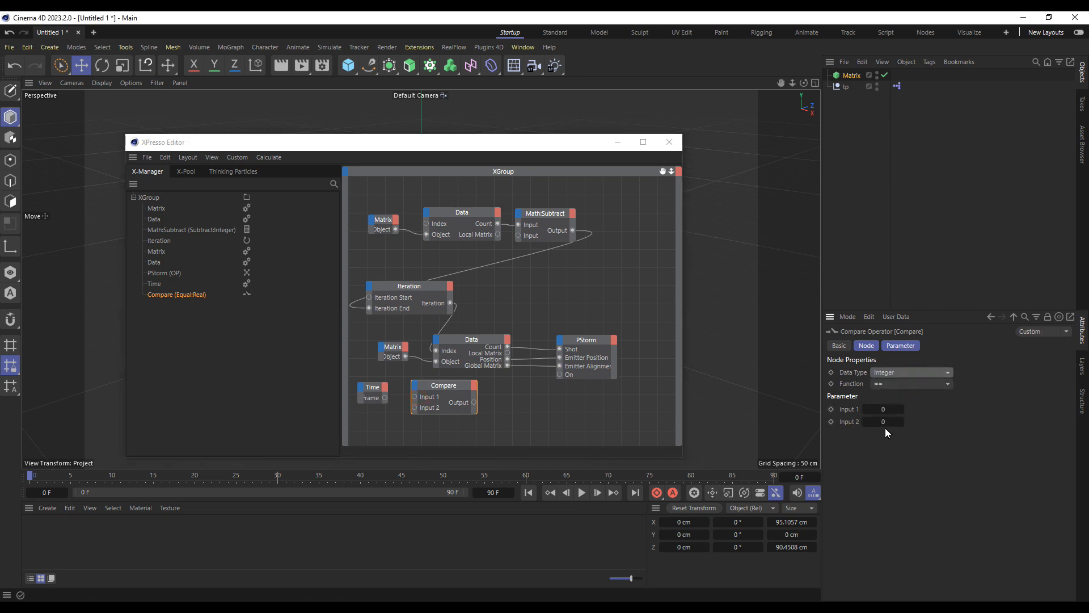
left_click_drag(385, 398, 560, 375)
left_click(670, 142)
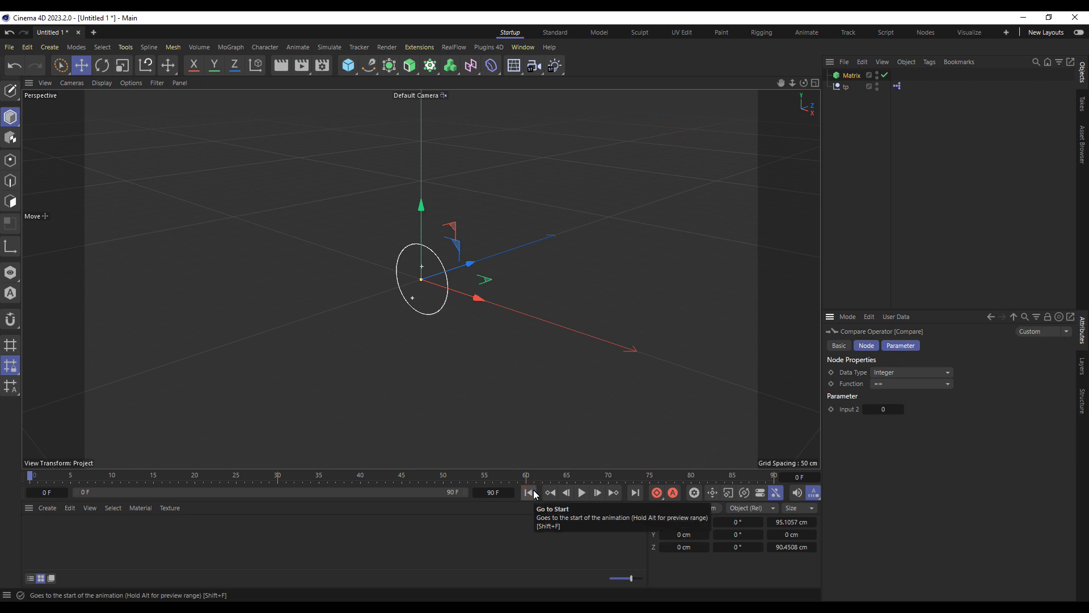
Step: Advance one frame, play the animation to check the particle emission, and return to the start
left_click(599, 494)
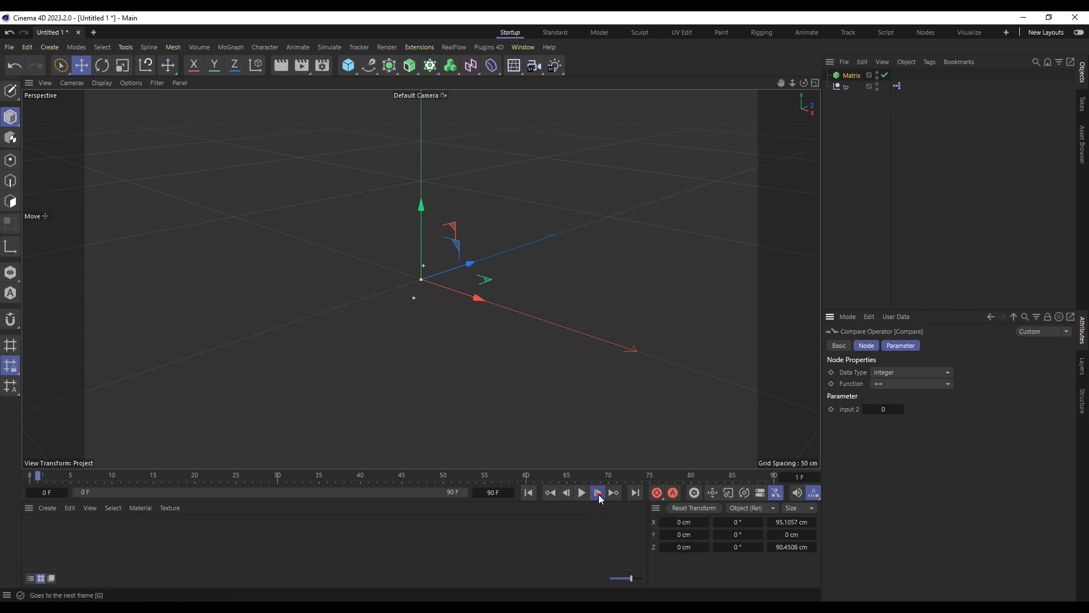
left_click(582, 493)
left_click(528, 493)
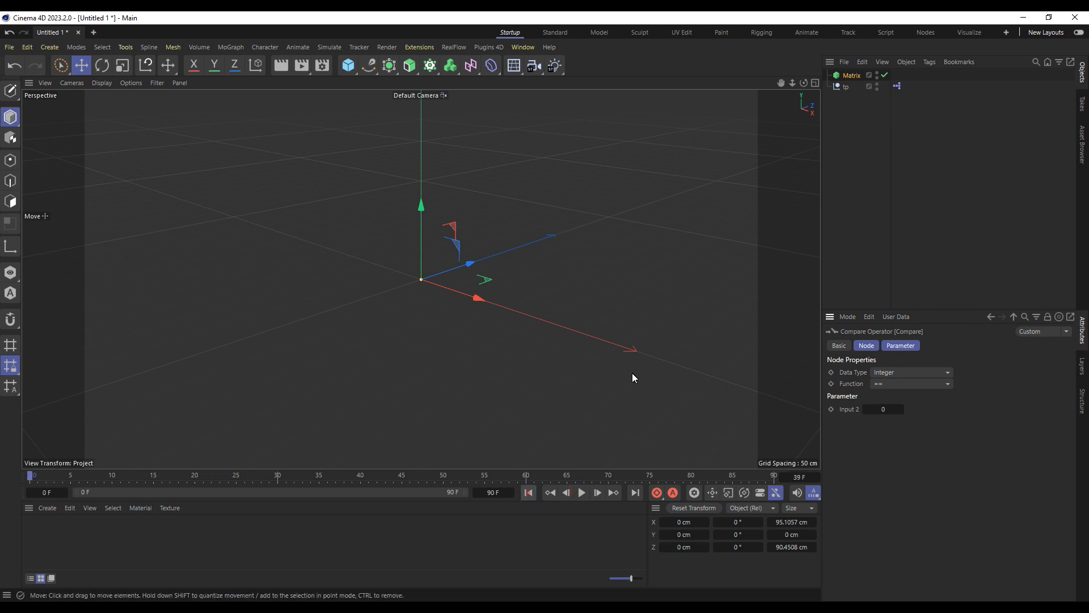
Step: Set the Matrix object's Count to 28 and hide it in the viewport
left_click(851, 76)
left_click_drag(969, 404, 971, 404)
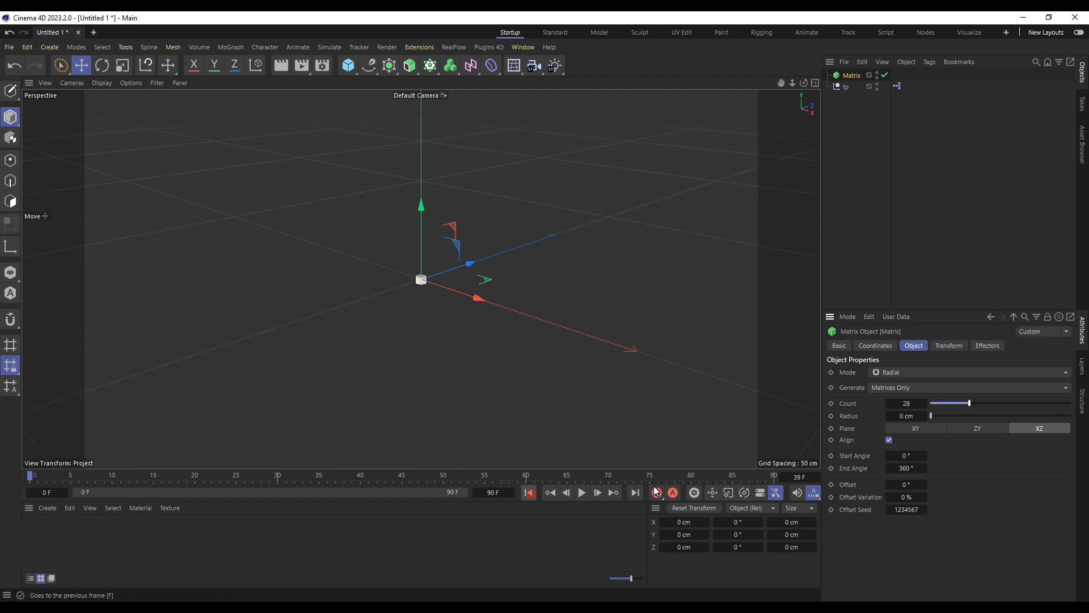
left_click(877, 74)
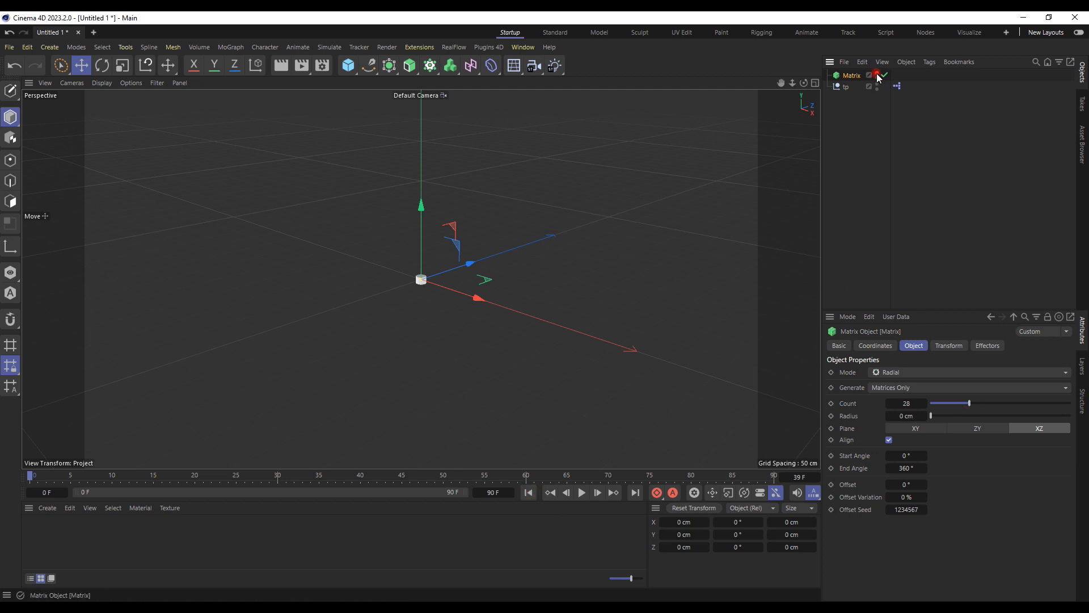
Step: Play the animation several times from the start to examine how the particles spread from the Matrix points
left_click(582, 492)
left_click(583, 493)
left_click(528, 493)
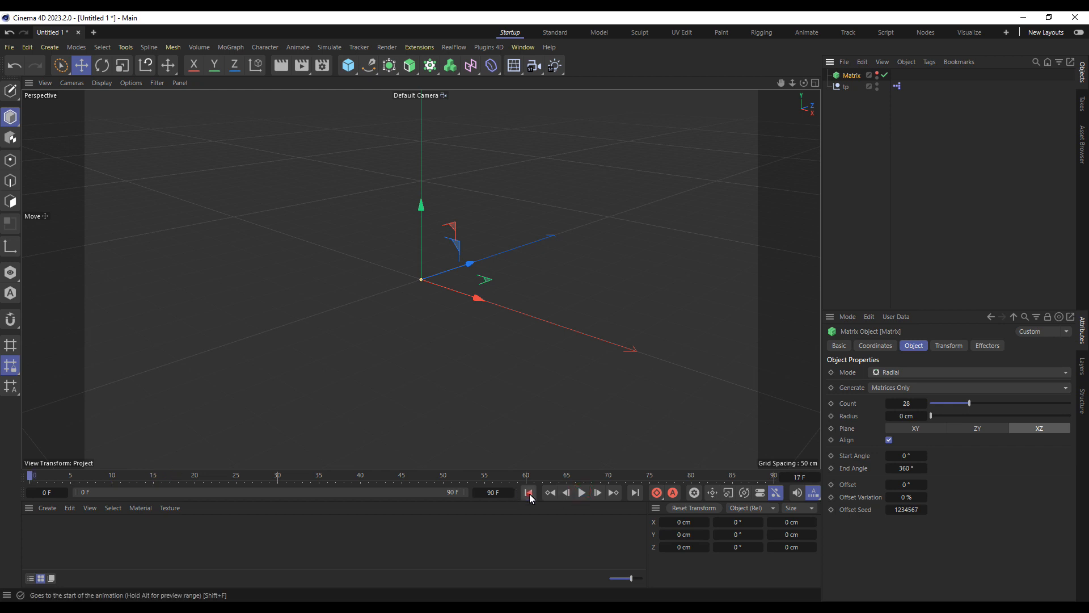
left_click(581, 494)
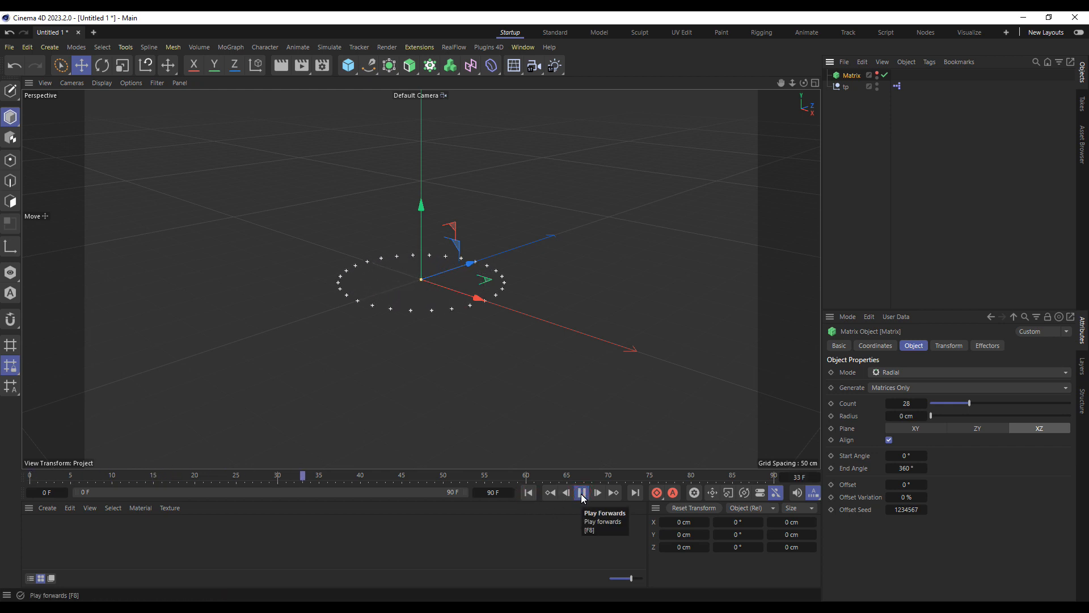
left_click(582, 493)
left_click(531, 492)
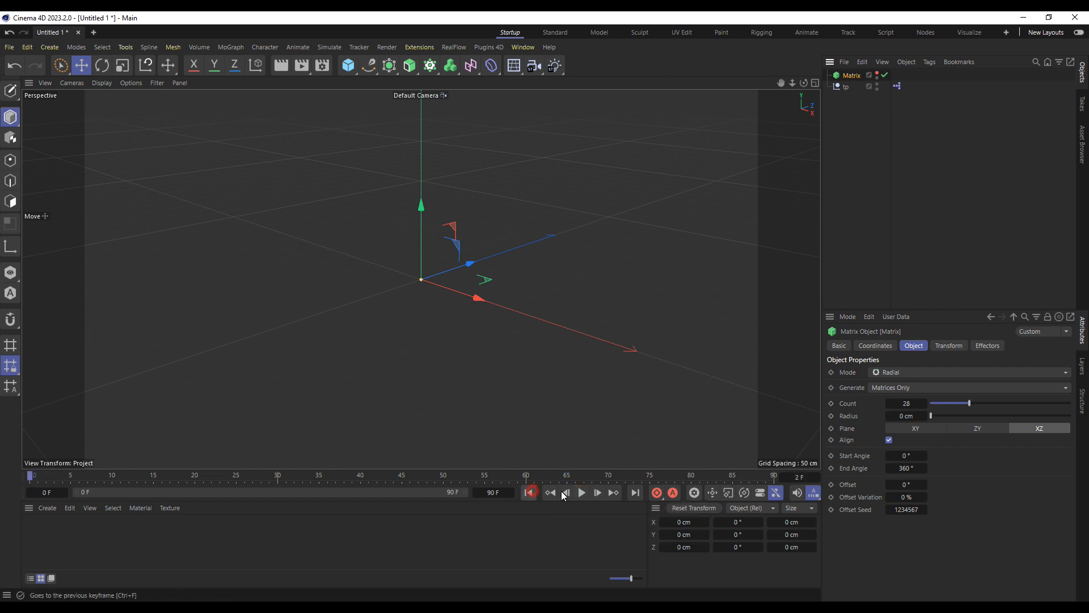
left_click(581, 493)
left_click(582, 493)
left_click(527, 493)
Step: Raise the Matrix object's Count to 81 and replay the particle animation from the start
left_click_drag(970, 404, 1044, 409)
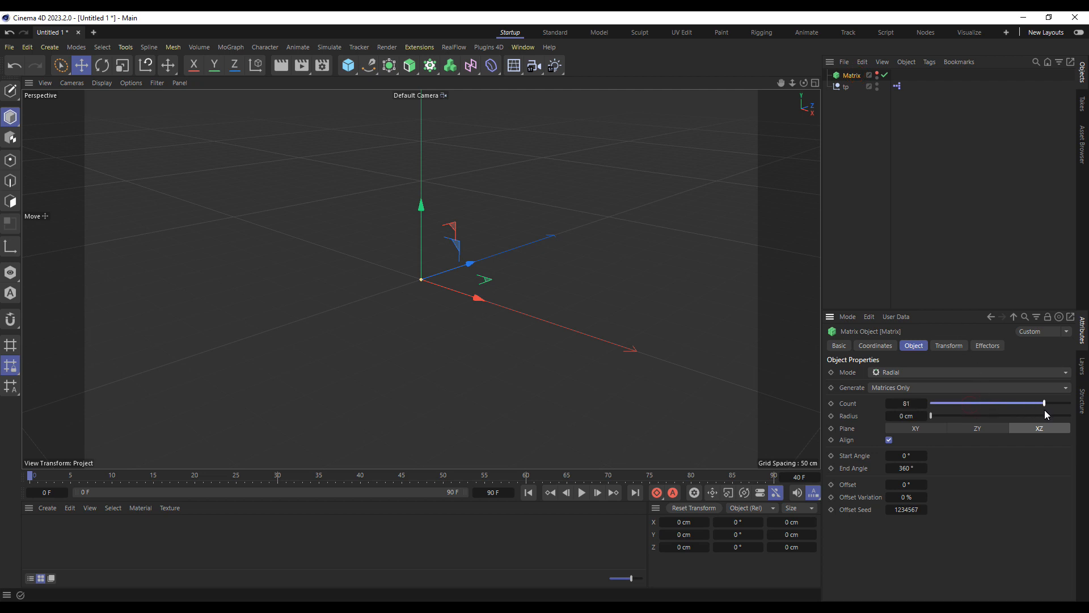
left_click(581, 492)
left_click(528, 493)
left_click(583, 492)
left_click(582, 493)
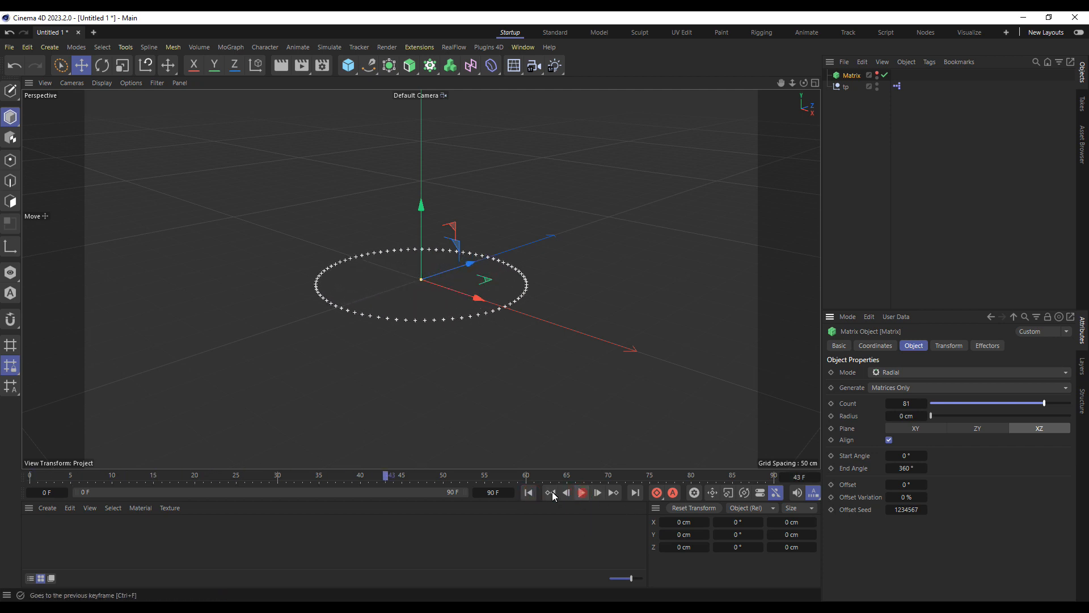
left_click(528, 492)
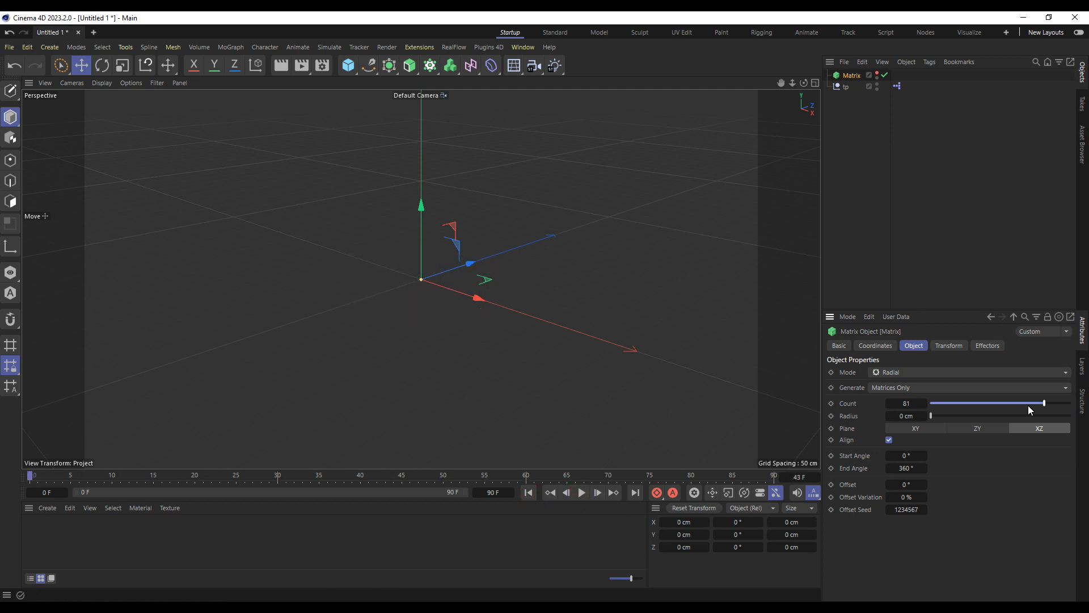
Step: Try the XPresso tag with its priority set to Generators, play the animation briefly, and return to the start
left_click(898, 86)
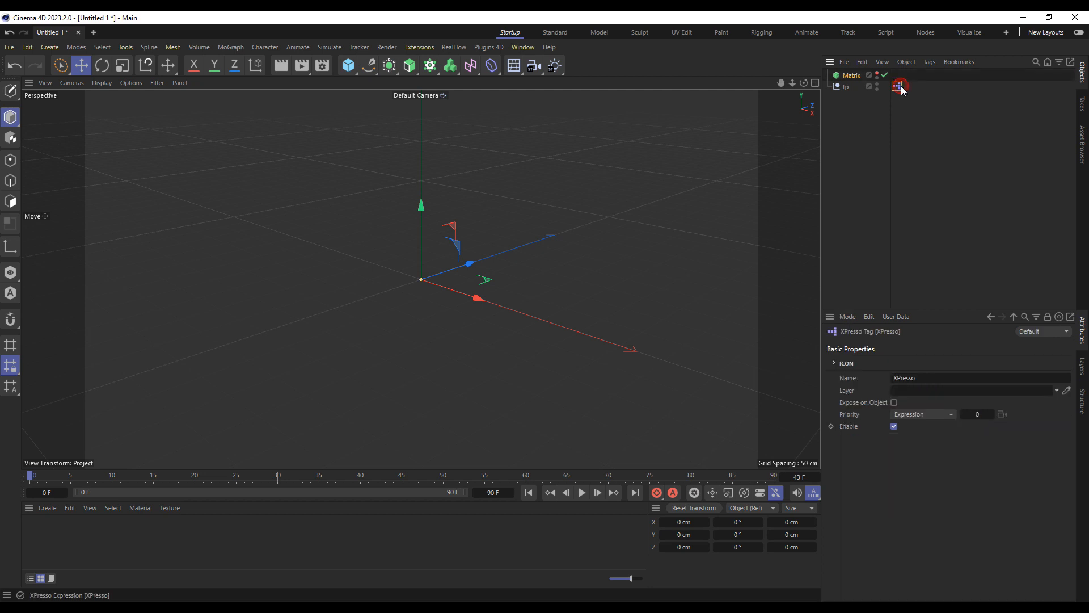
left_click(928, 415)
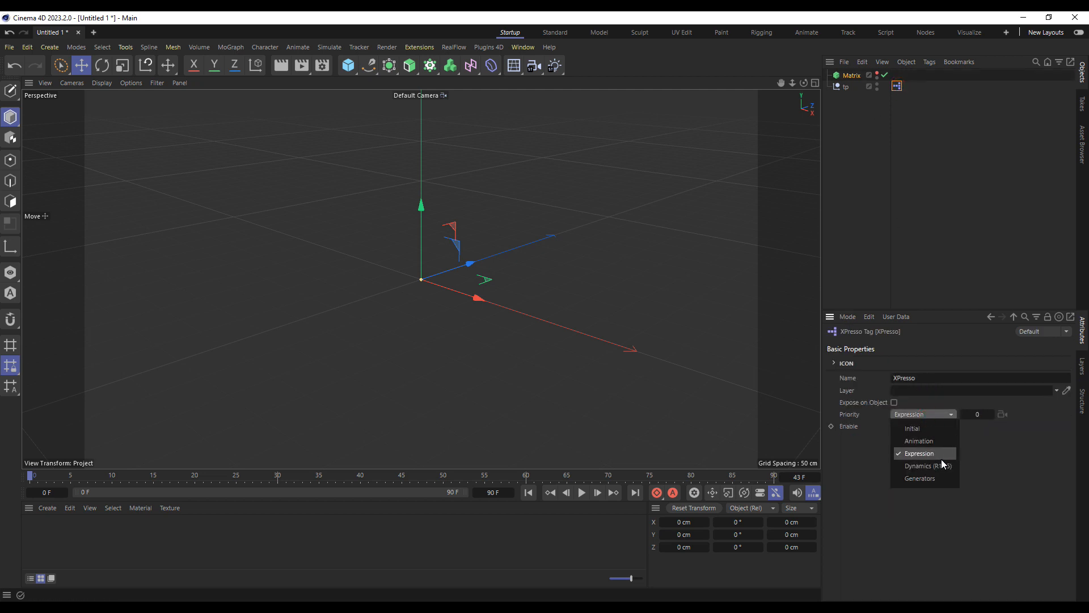
left_click(941, 478)
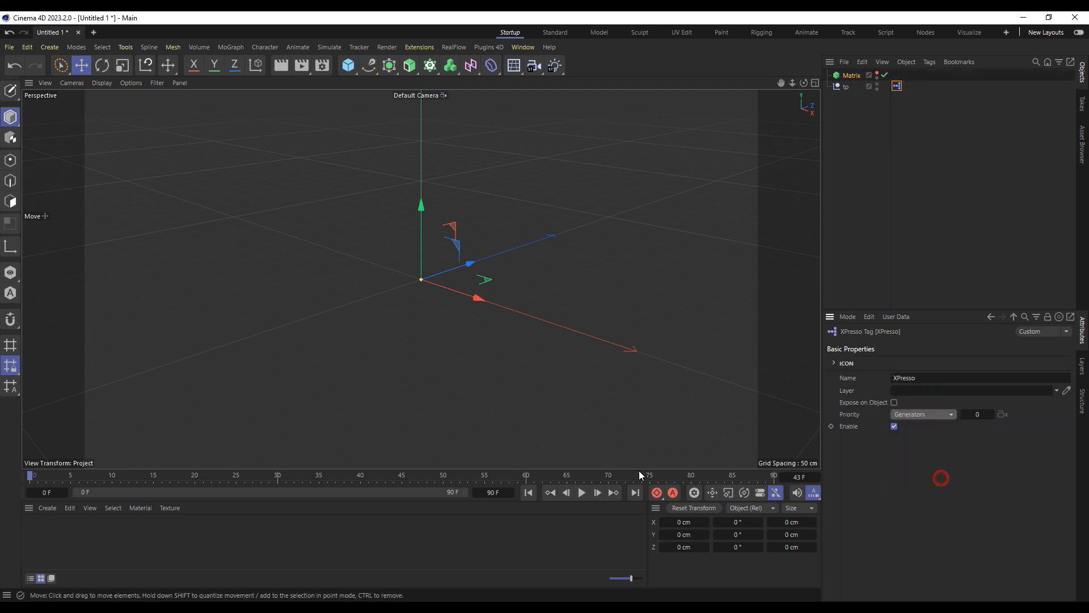
left_click(582, 493)
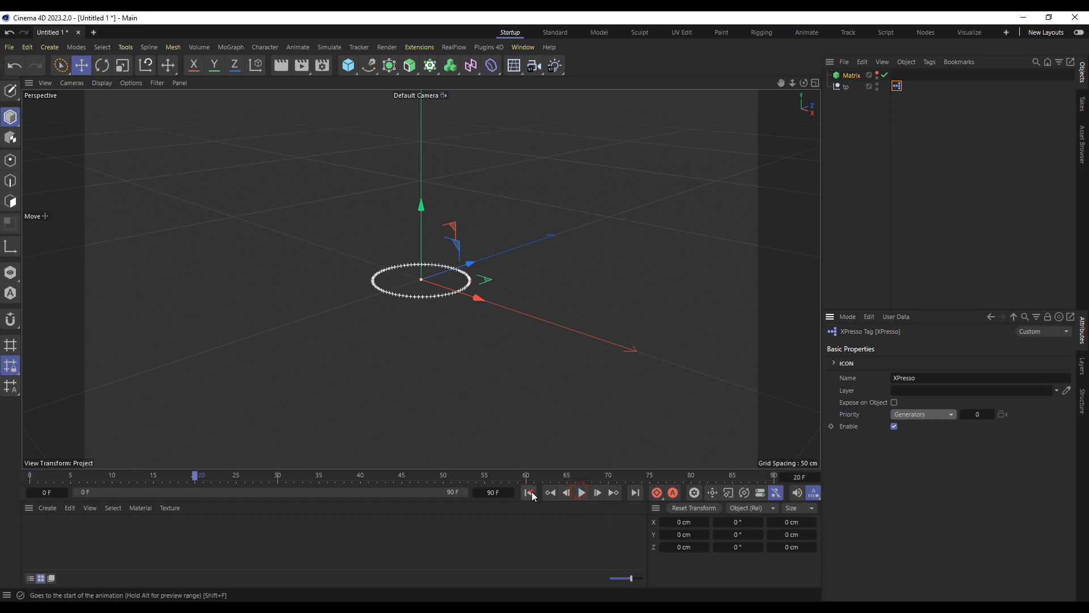
left_click(581, 493)
left_click(528, 493)
Step: Set the Matrix object's Count to 26 and play the particle animation from the start
left_click(857, 77)
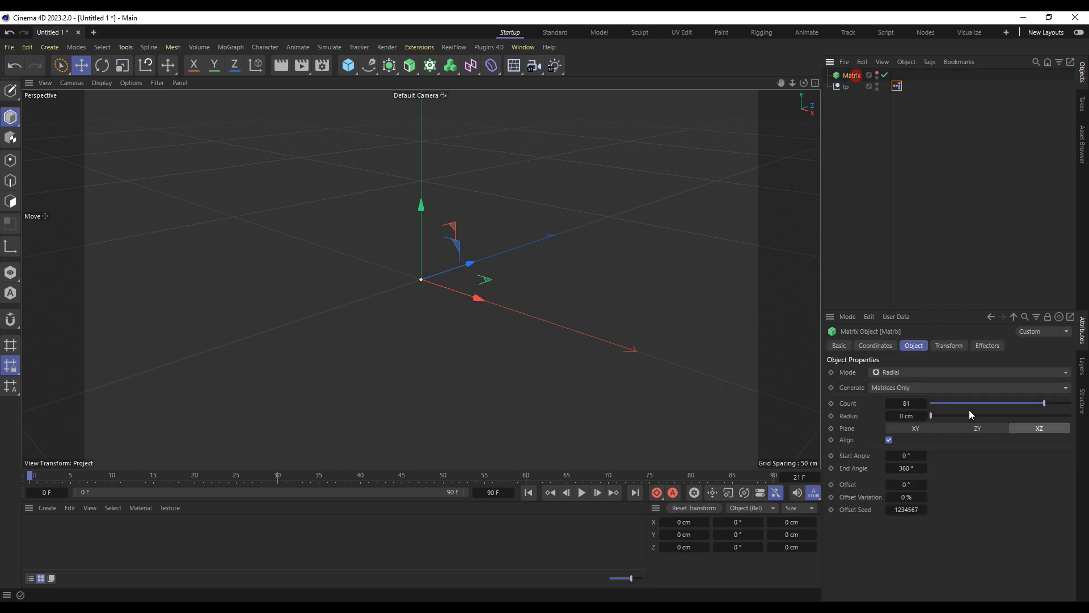
left_click(967, 404)
left_click(583, 493)
left_click(585, 493)
left_click(529, 493)
left_click(585, 492)
left_click(584, 493)
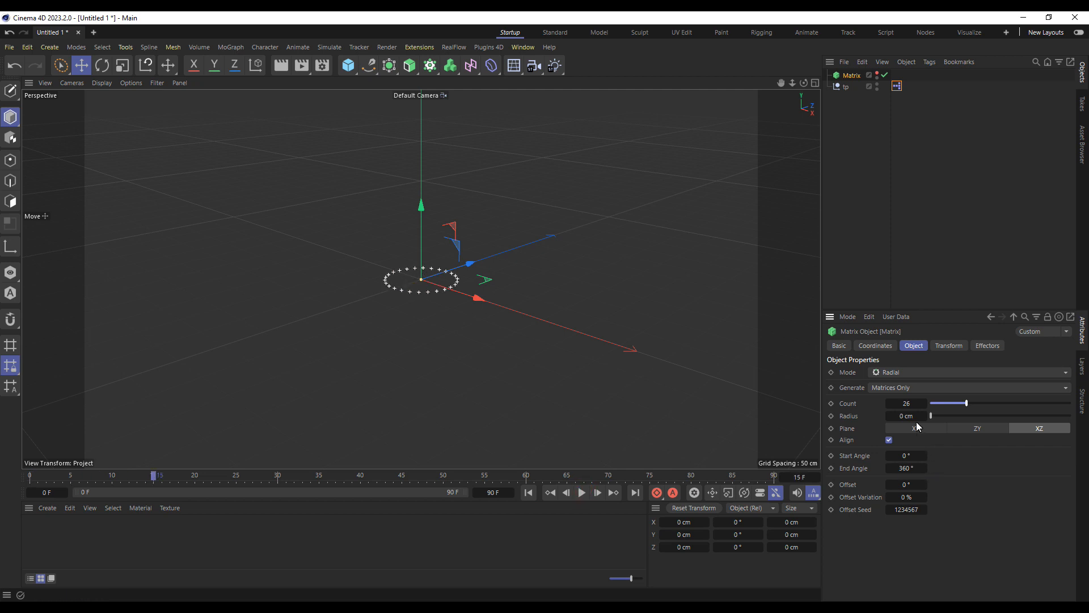
Step: Set the XPresso tag's priority back to Expression and return the animation to the start
left_click(897, 86)
left_click(932, 414)
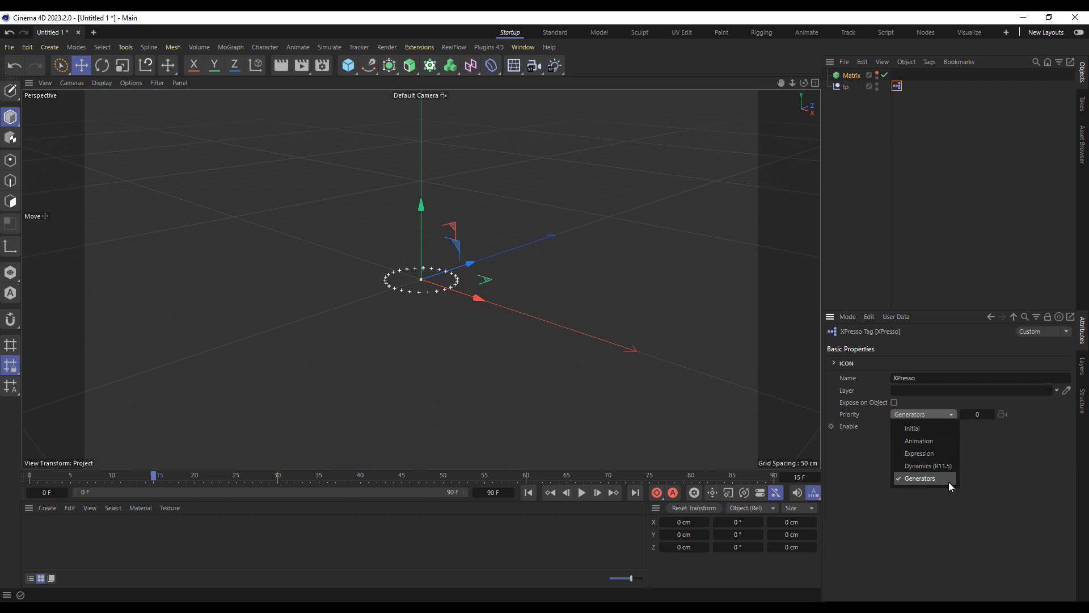
left_click(941, 457)
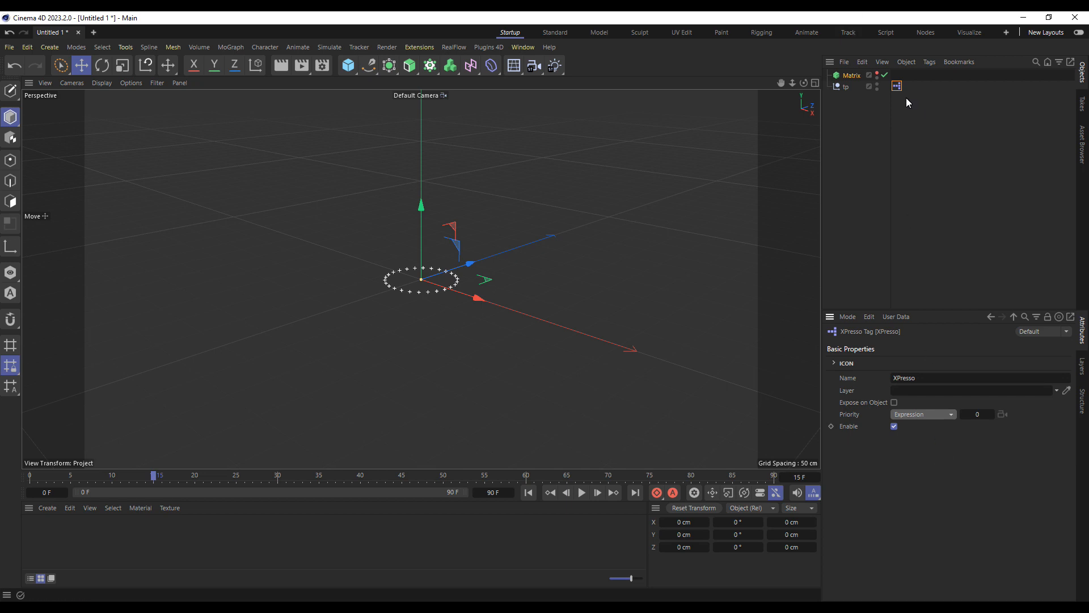
left_click(527, 492)
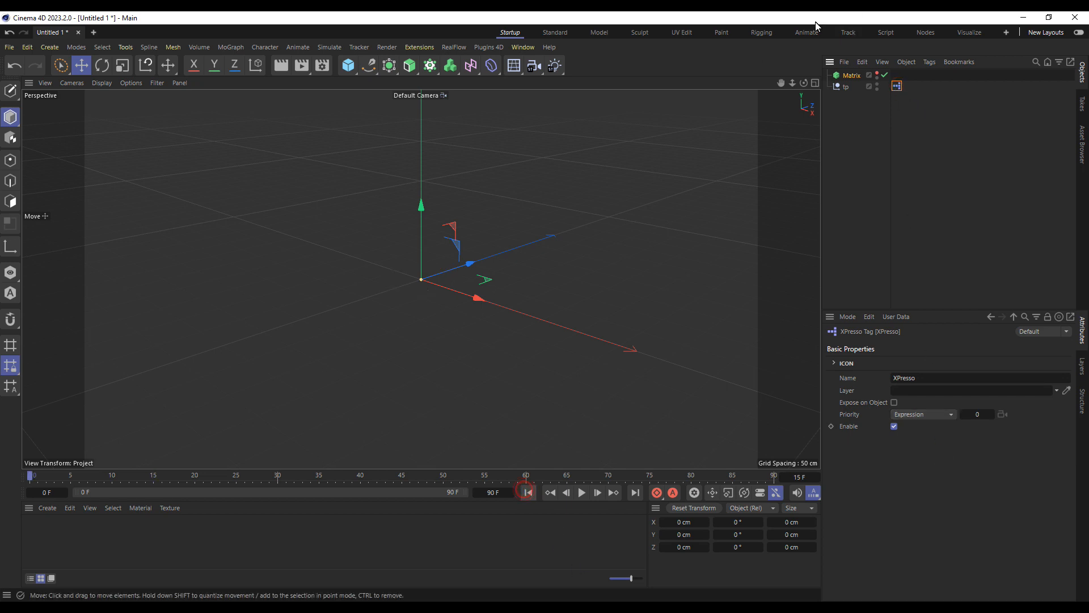
Step: Open the XPresso graph, move the Compare node closer to PStorm, and set its function to >=
double_click(898, 86)
left_click_drag(897, 82, 598, 91)
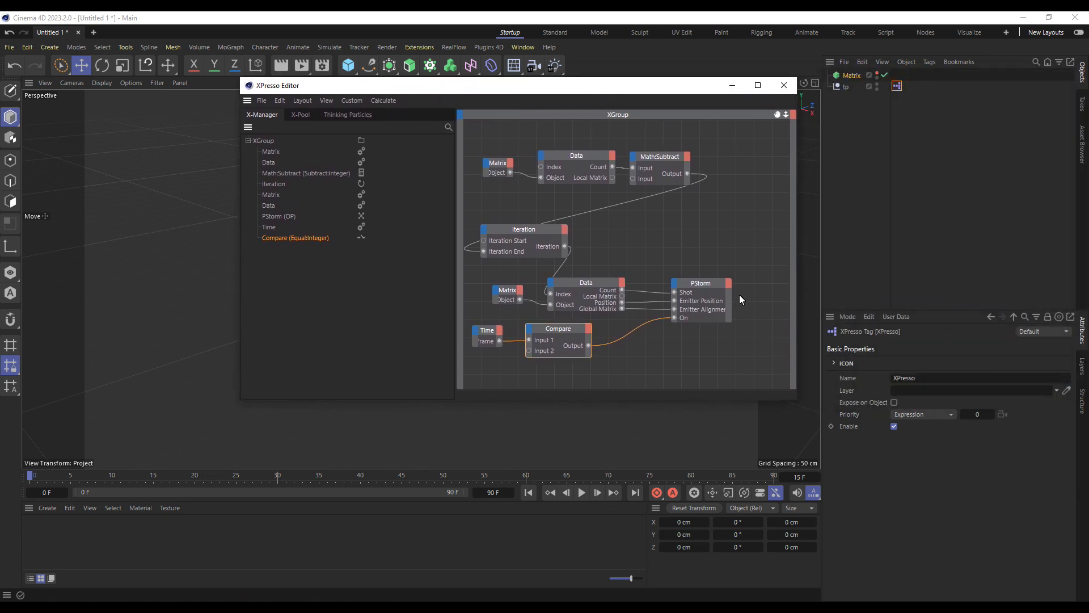
left_click(713, 283)
left_click(673, 340)
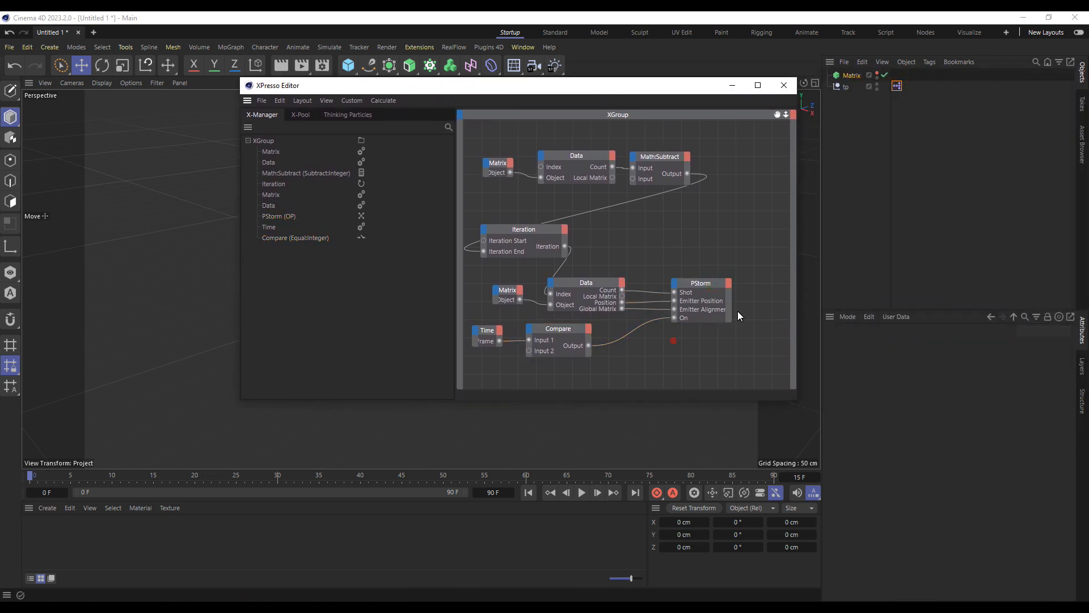
left_click(702, 284)
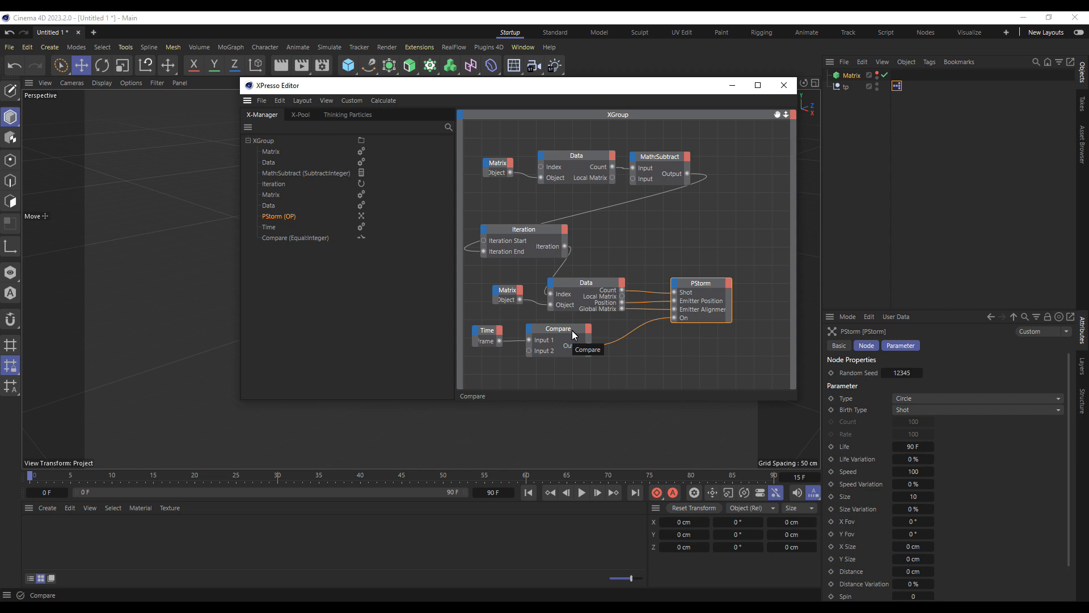
left_click_drag(572, 330, 596, 323)
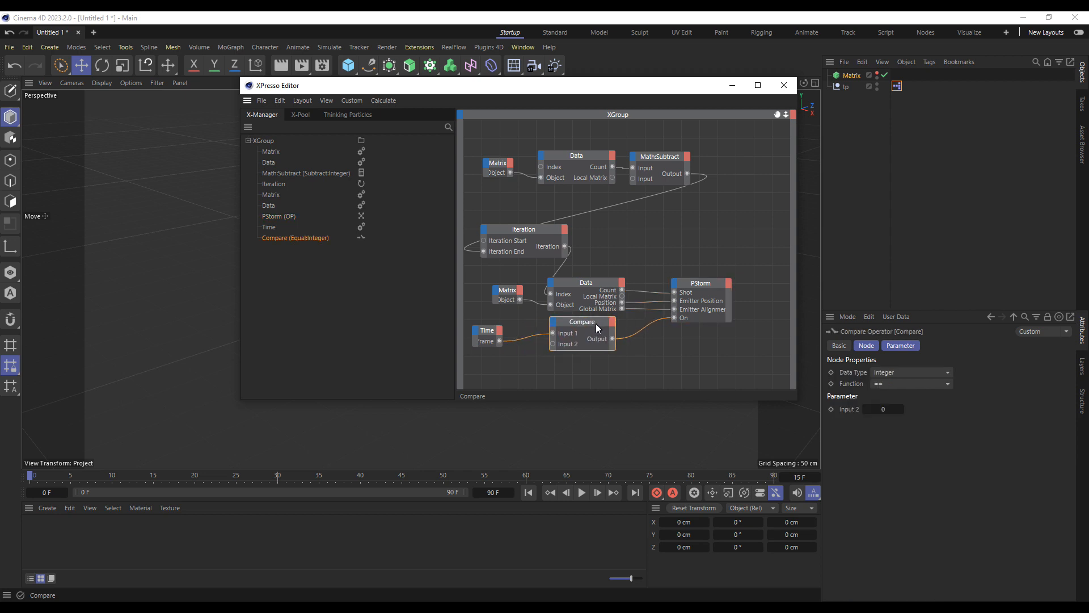
left_click(931, 383)
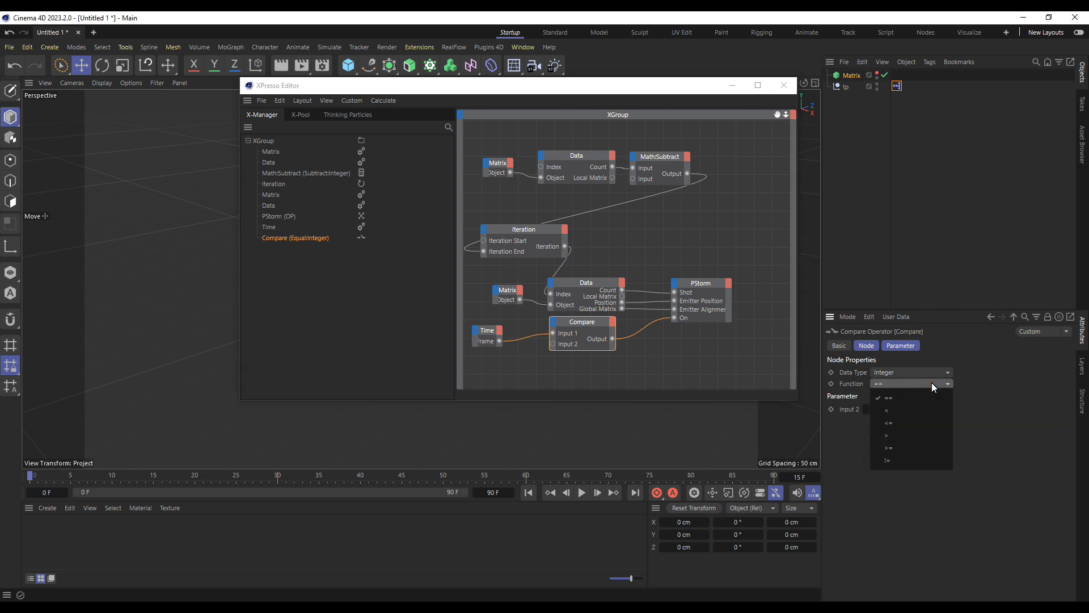
left_click(924, 446)
Step: Close the XPresso Editor and play the animation from the start to check the continuous emission, then rewind
left_click(784, 85)
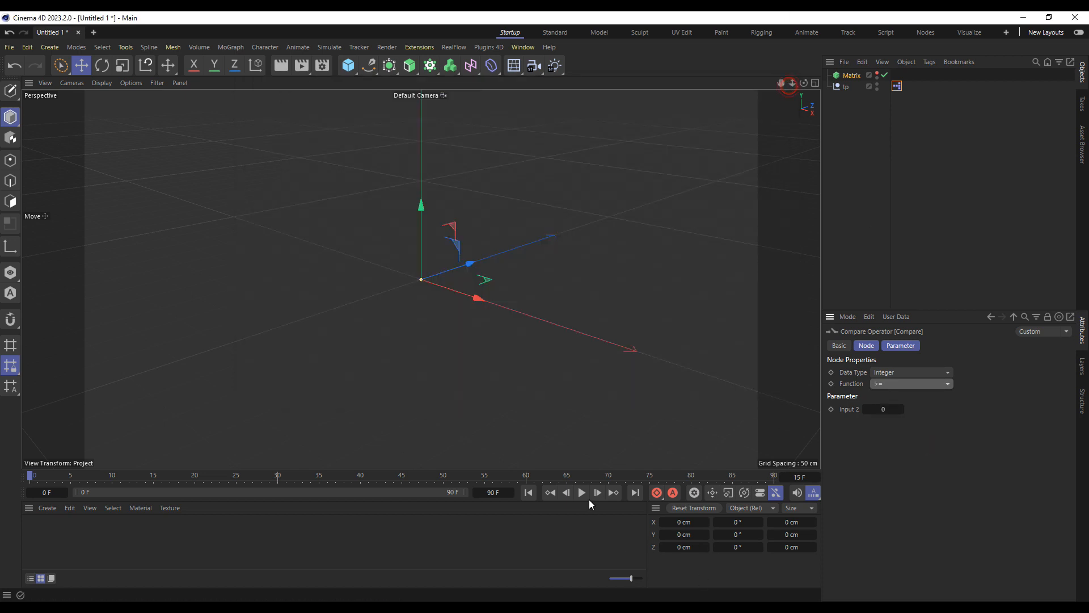
left_click(529, 492)
left_click(582, 493)
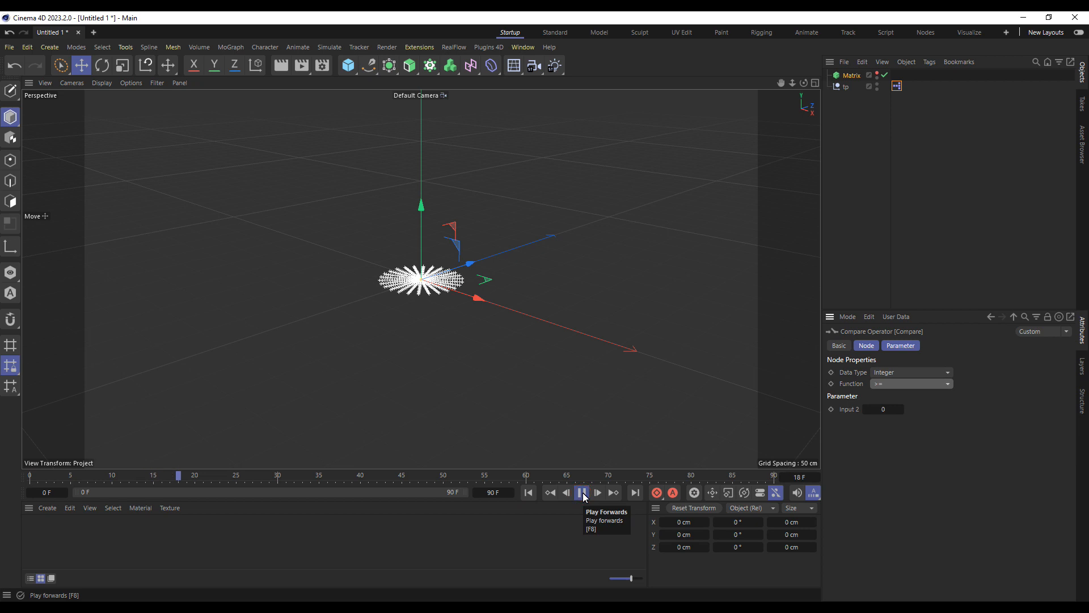
left_click(529, 492)
Step: Reopen the XPresso graph, remove the connection from Data's Count to PStorm's Shot, and delete the Iteration node
left_click(897, 86)
double_click(897, 85)
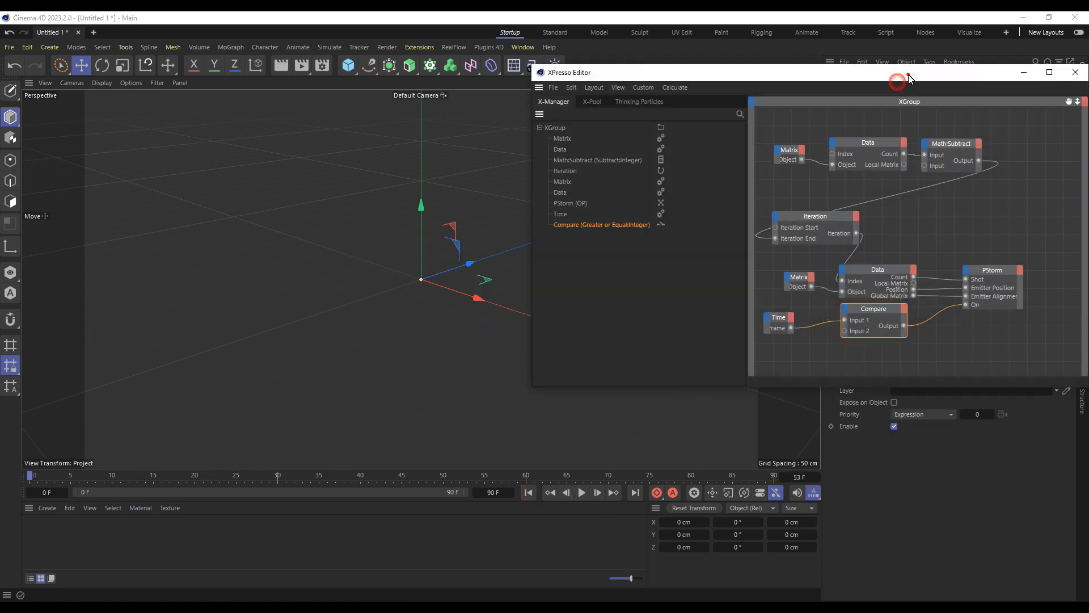
left_click(684, 291)
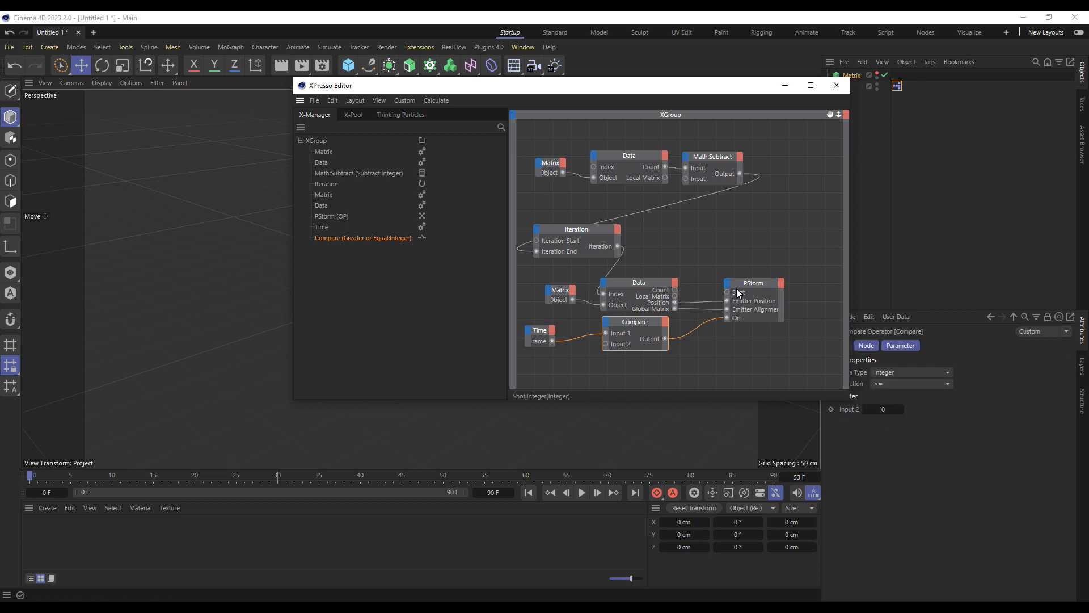
left_click_drag(574, 230, 681, 219)
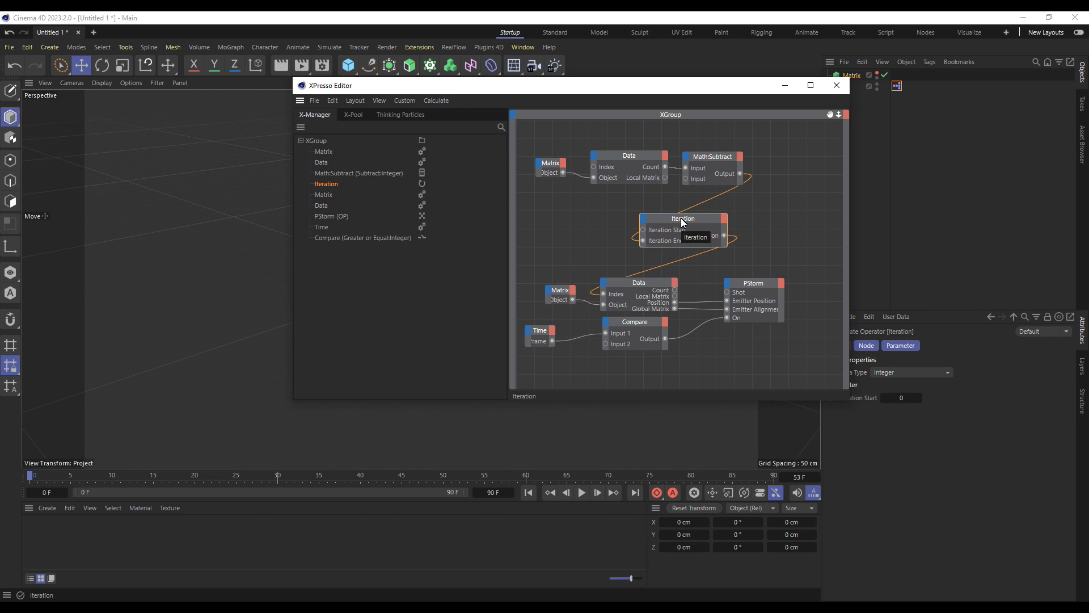
key("Delete")
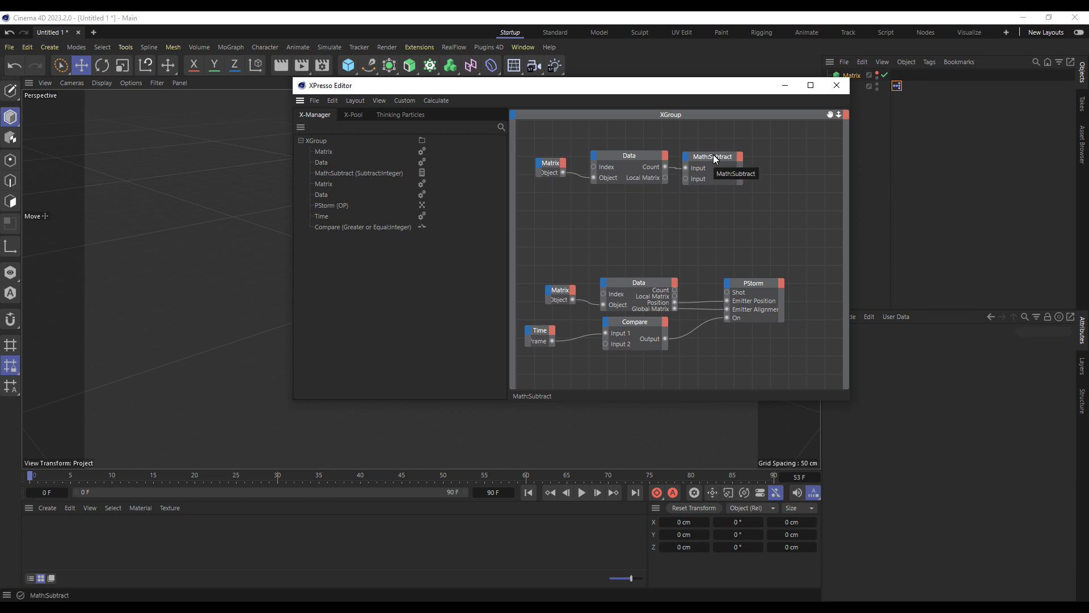
Step: Move the Math:Subtract node above the lower node group and put the Time node first in XGroup's node order
left_click(715, 158)
mouse_move(690, 219)
left_mouse_down()
mouse_move(730, 215)
mouse_move(693, 220)
left_mouse_up()
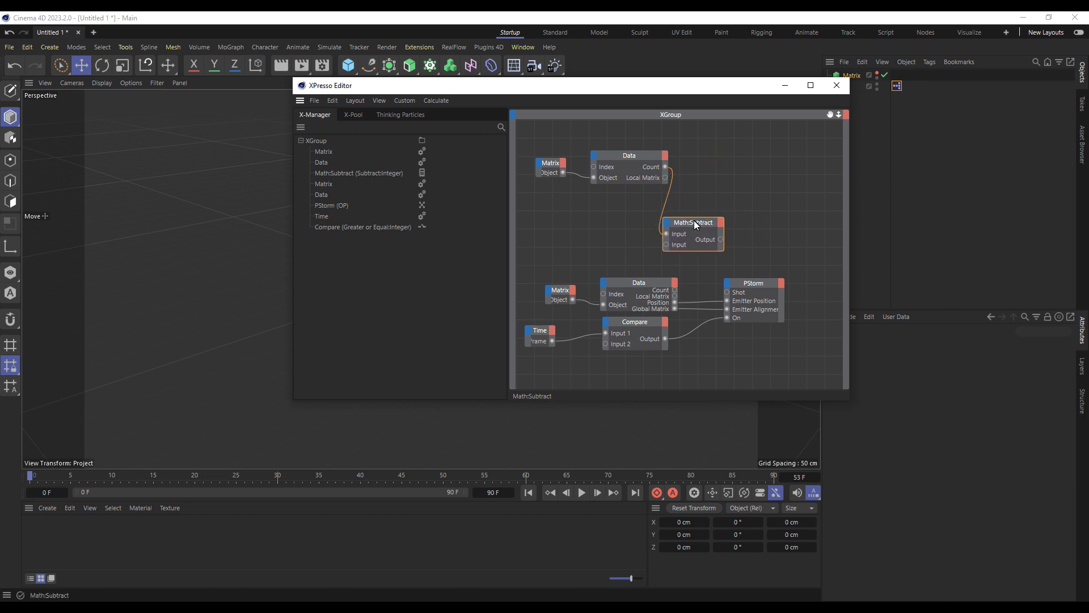
left_click(540, 336)
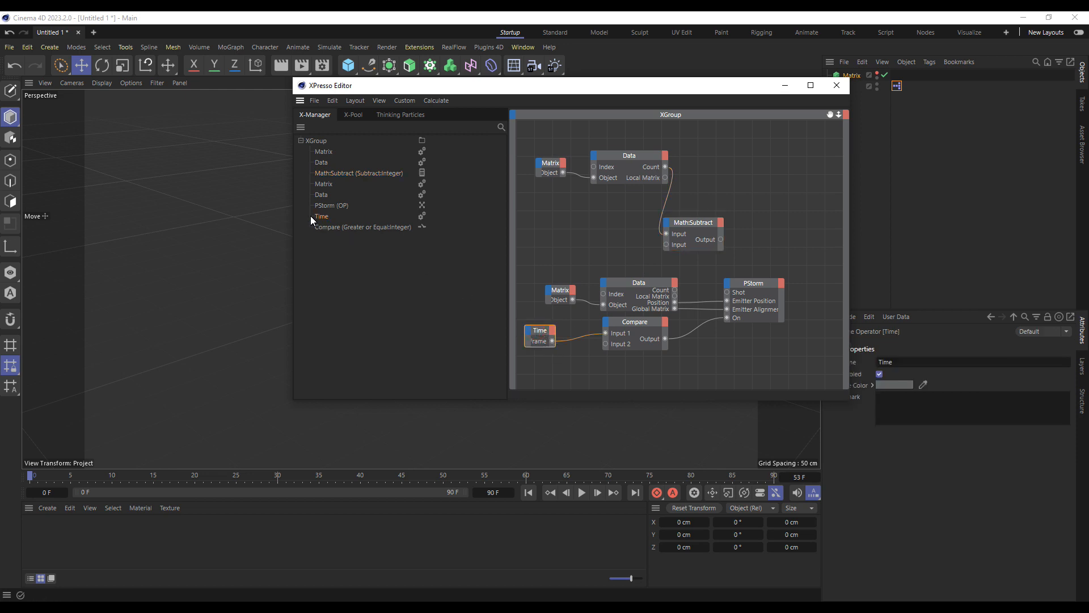
left_click_drag(326, 220, 332, 147)
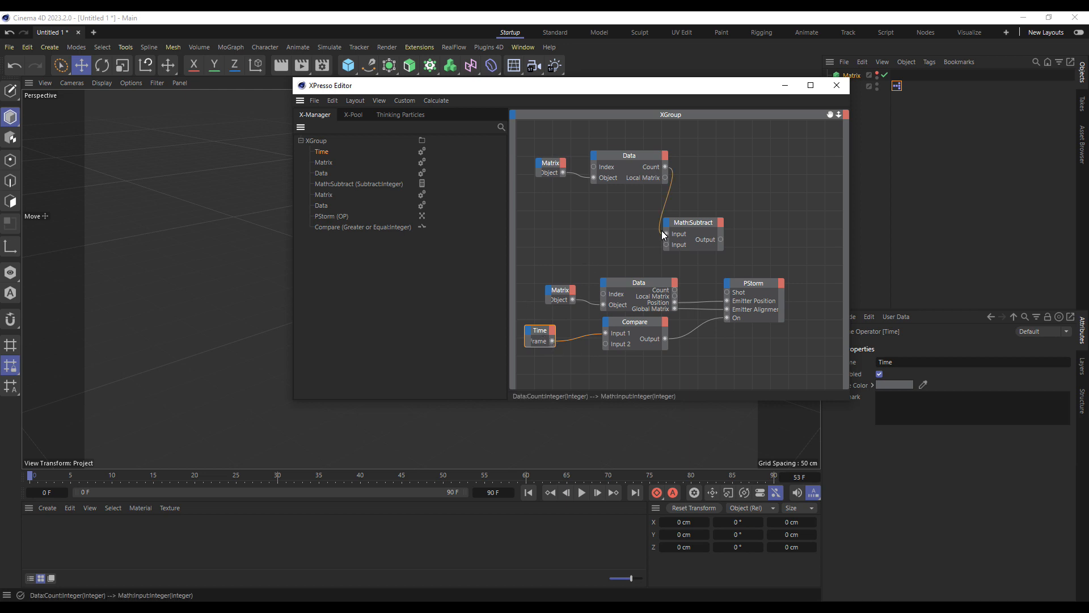
Step: Duplicate the Time node and connect the copy's Frame output to Math:Subtract's first input, replacing the Count connection
left_click_drag(667, 234, 658, 230)
left_click_drag(552, 341, 666, 235)
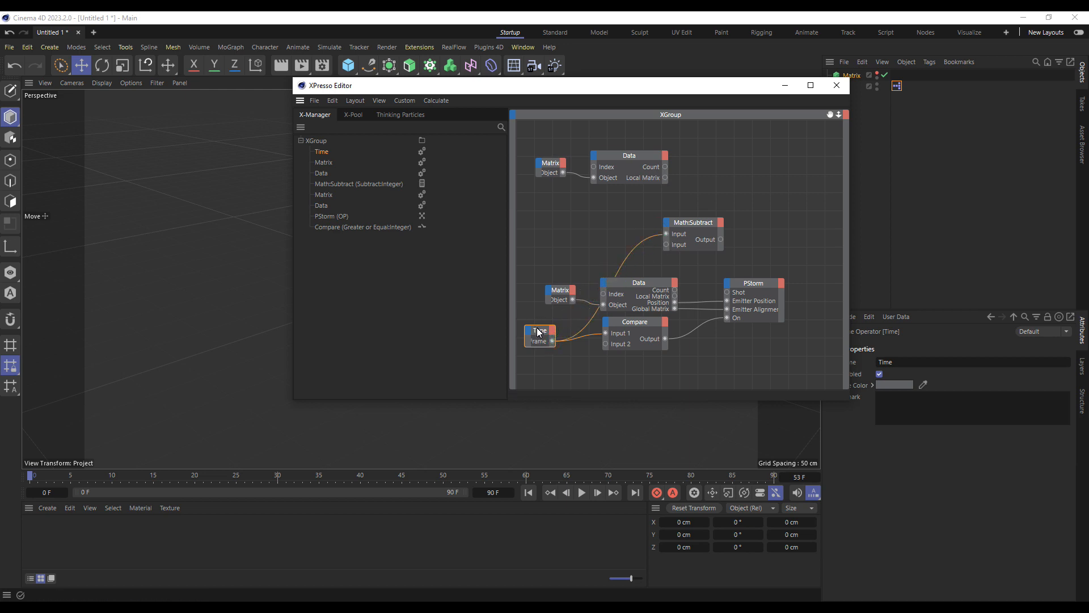
left_click_drag(542, 335, 554, 202, "ctrl")
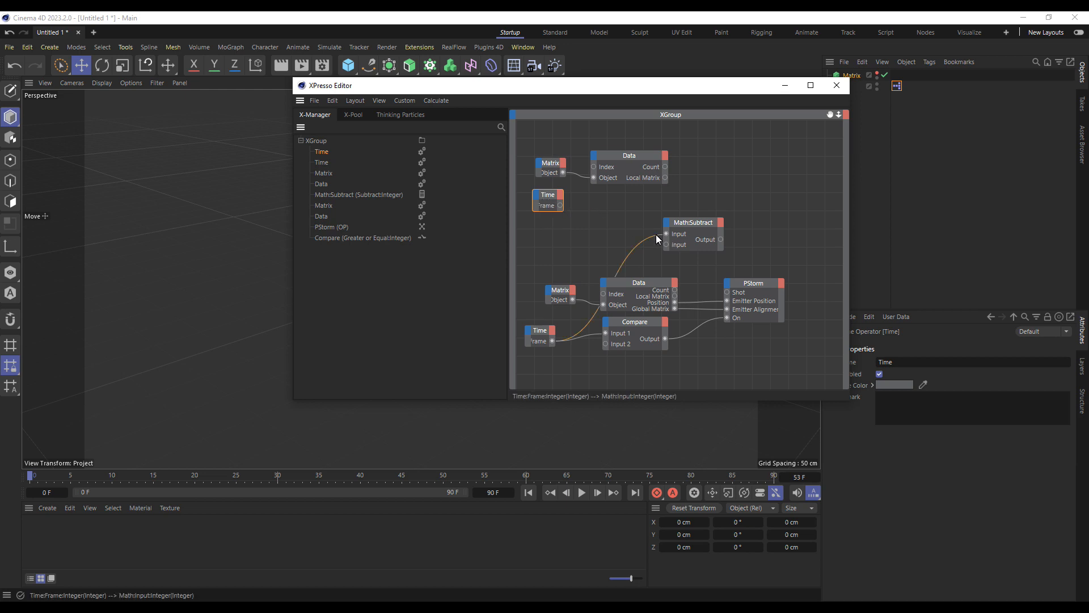
left_click_drag(582, 329, 560, 206)
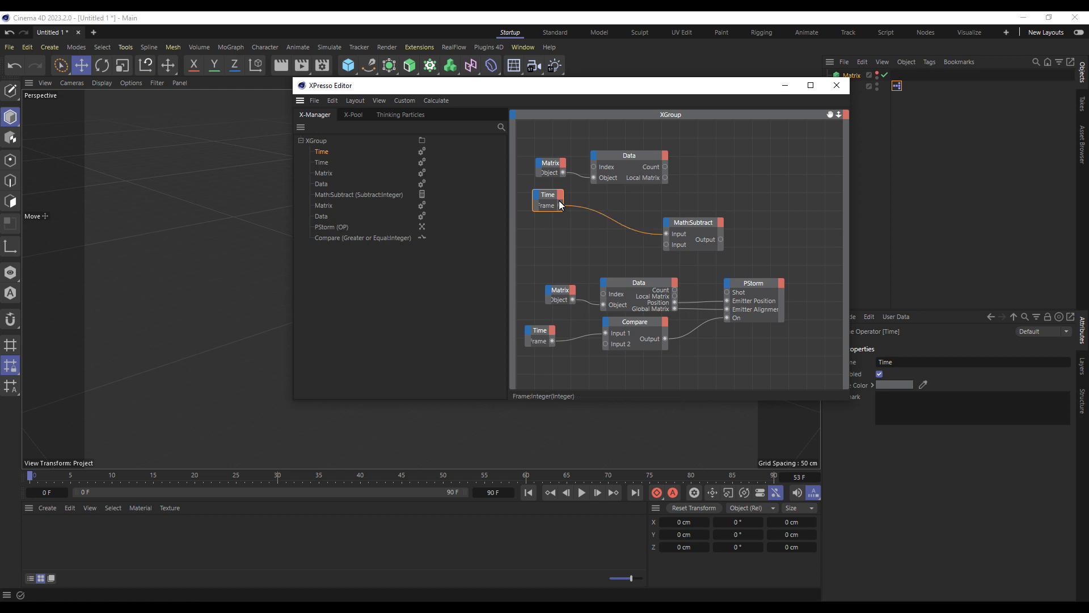
Step: Arrange the new Time and Math:Subtract nodes along the top of the graph and change the Math function to Modulo
left_click_drag(547, 194, 539, 133)
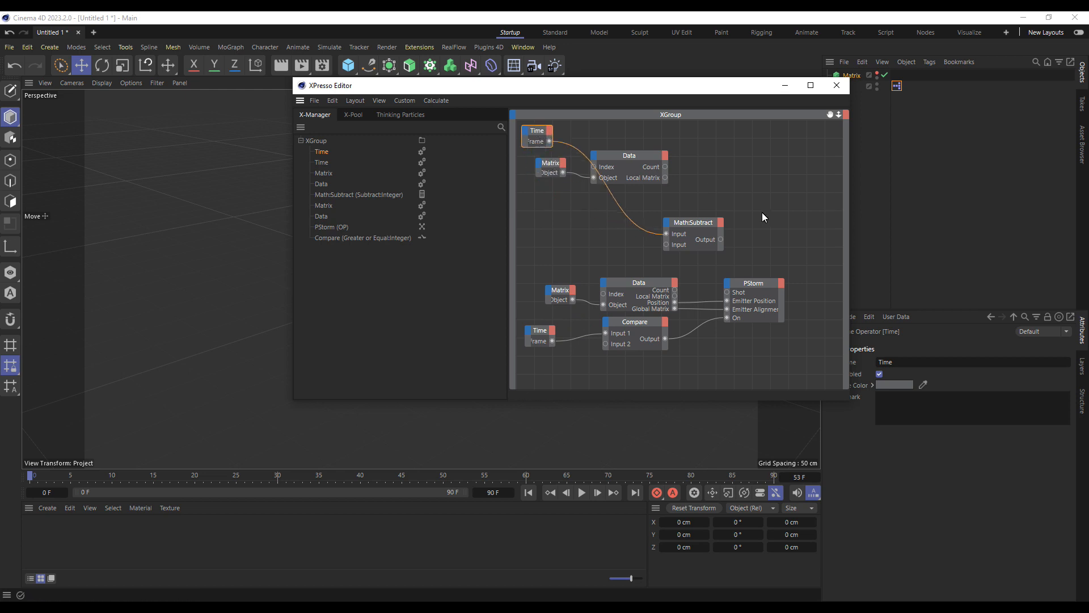
left_click_drag(706, 223, 727, 131)
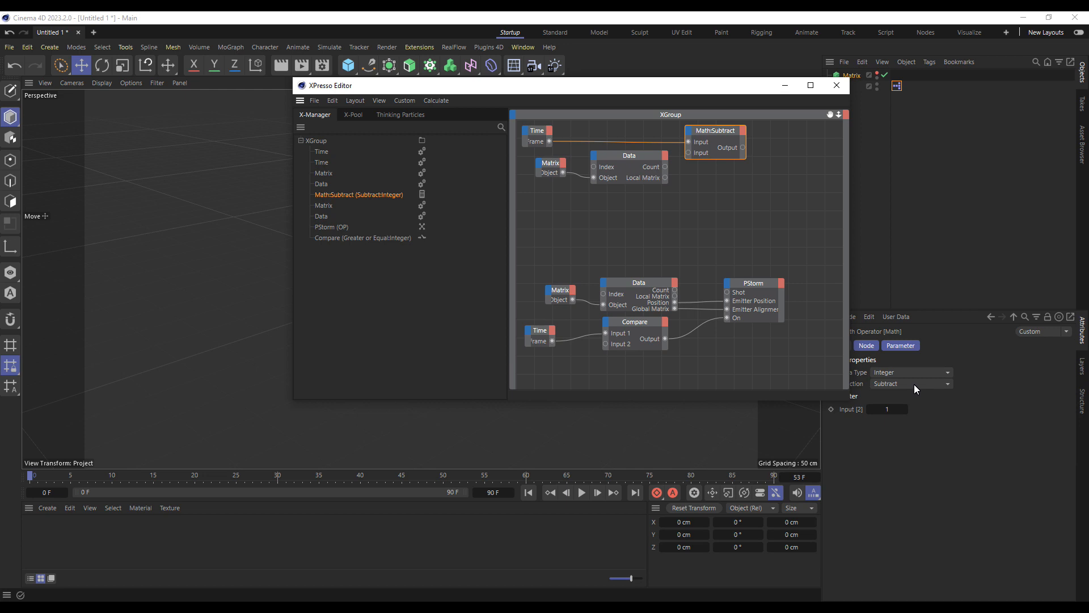
left_click(914, 383)
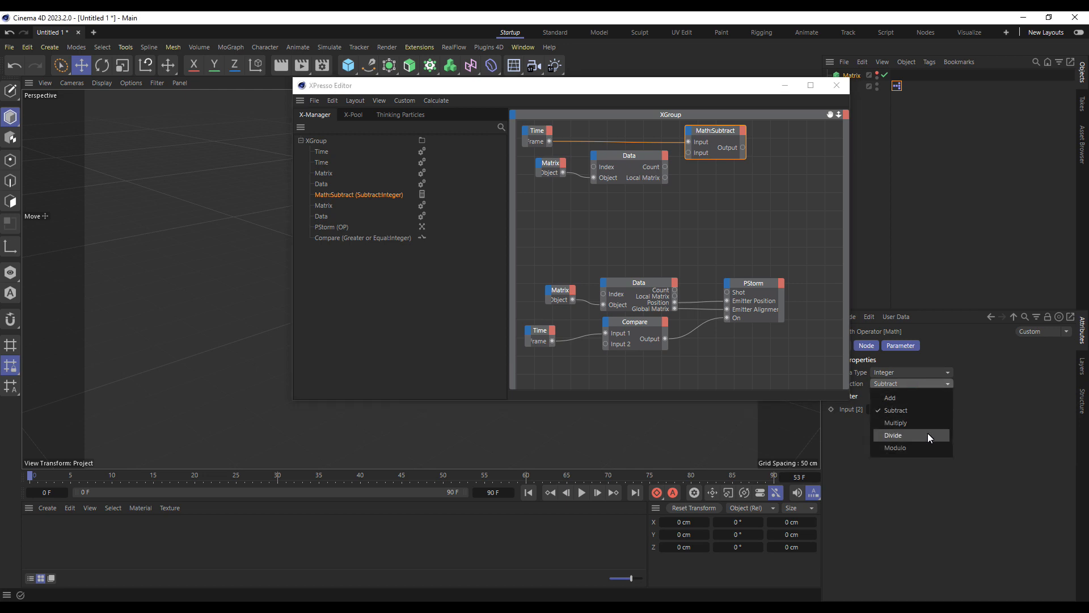
left_click(928, 447)
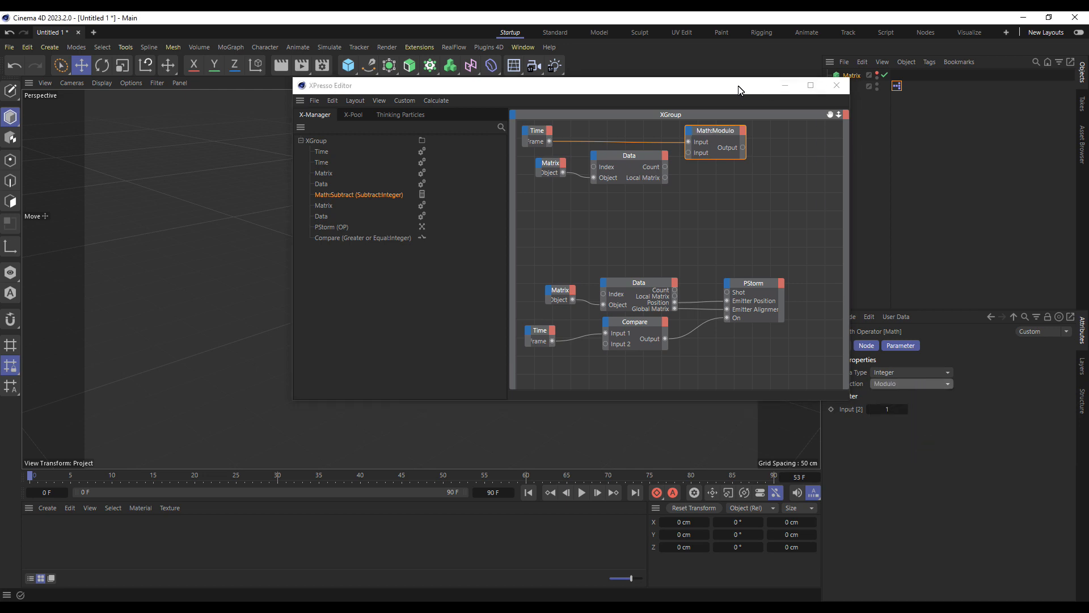
Step: Check the Matrix object's Count and set the Math:Modulo node's second input to 26
left_click_drag(739, 89, 645, 87)
left_click(851, 75)
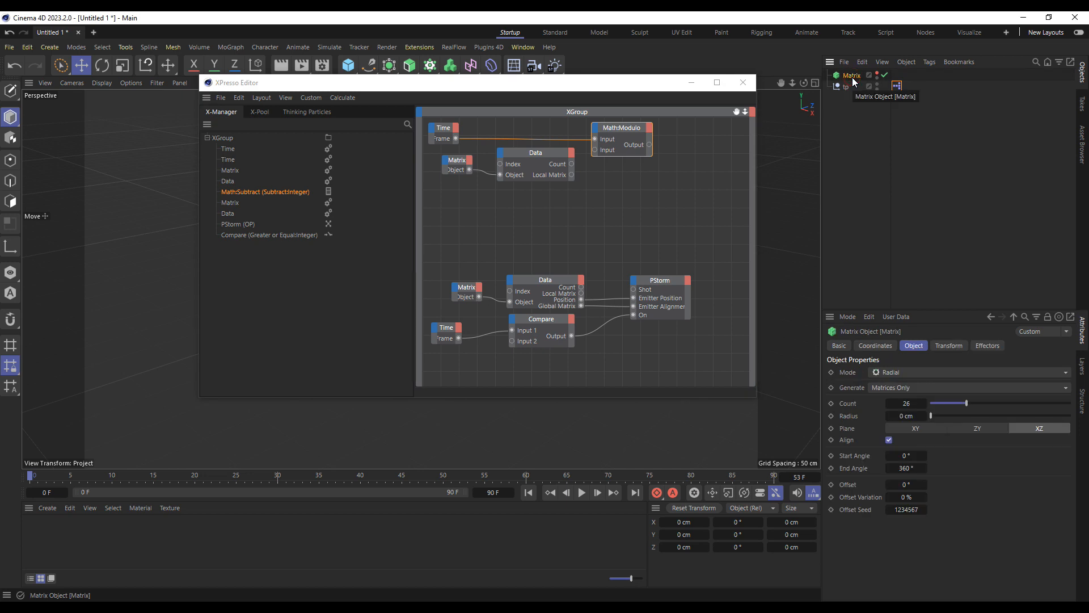
left_click(620, 126)
left_click(890, 408)
type("26")
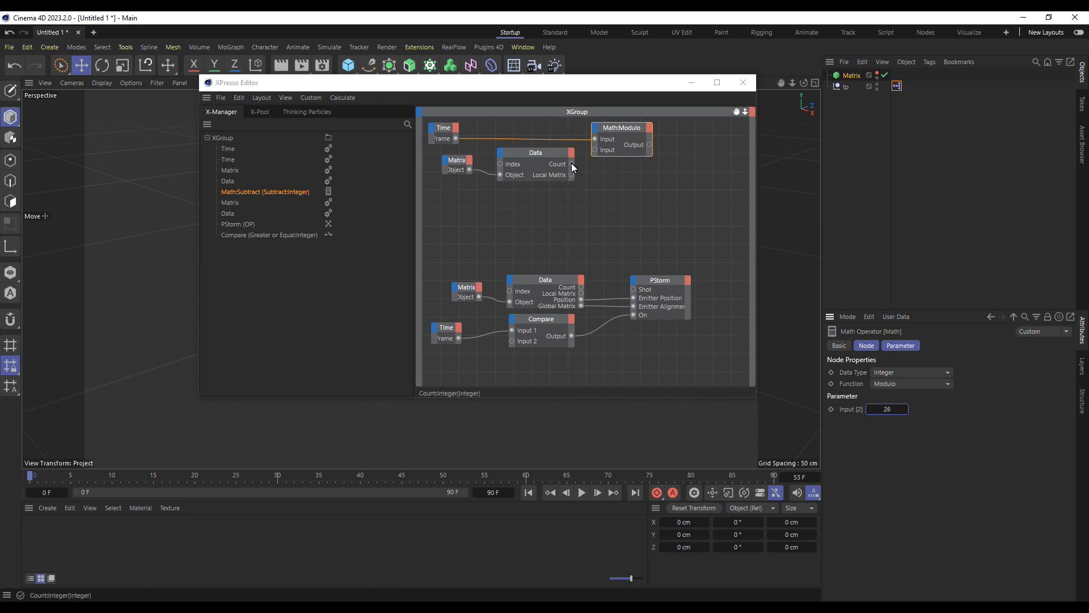
Step: Connect the upper Data node's Count to Math:Modulo's second input and the Modulo Output to the lower Data node's Index
left_click_drag(571, 164, 510, 291)
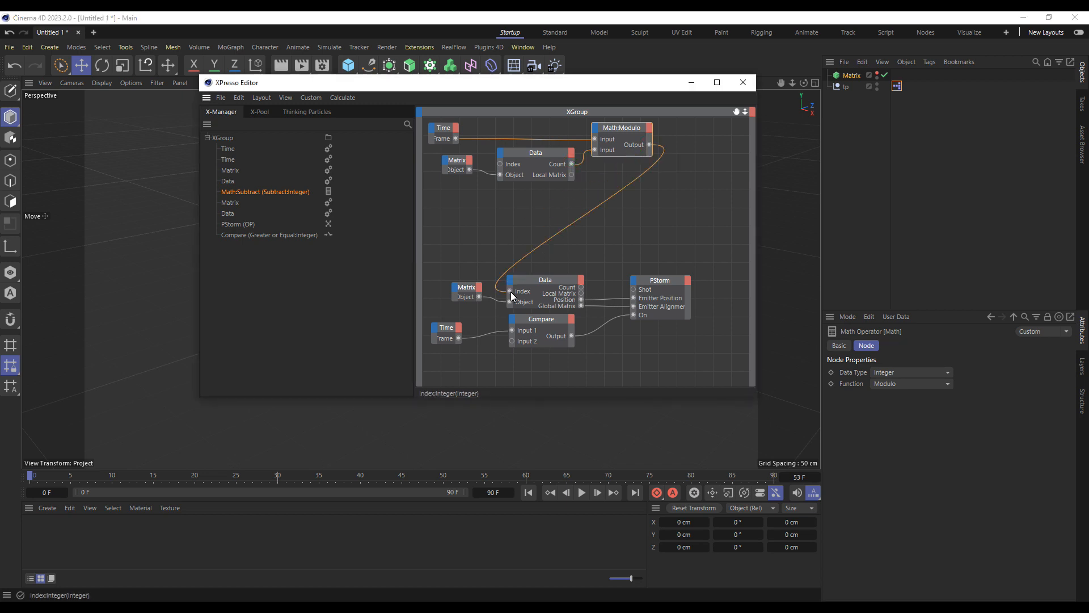
Step: Reorder the XGroup nodes so the upper Matrix, Data and Math:Modulo nodes come before the second Time node
left_click(227, 149)
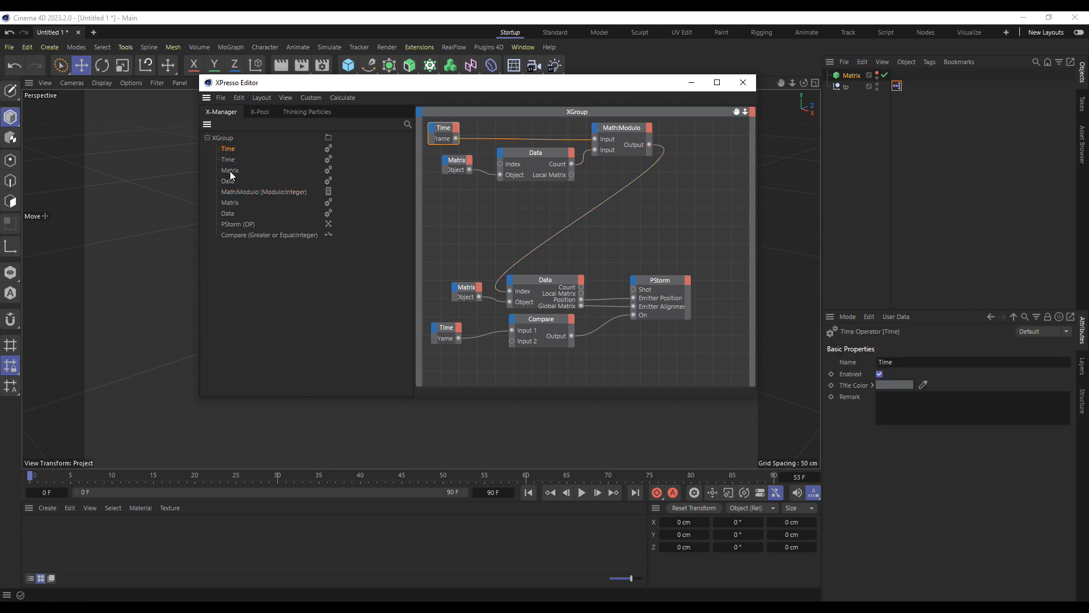
left_click(229, 170)
mouse_move(229, 167)
left_mouse_down()
mouse_move(228, 156)
mouse_move(228, 179)
left_mouse_up()
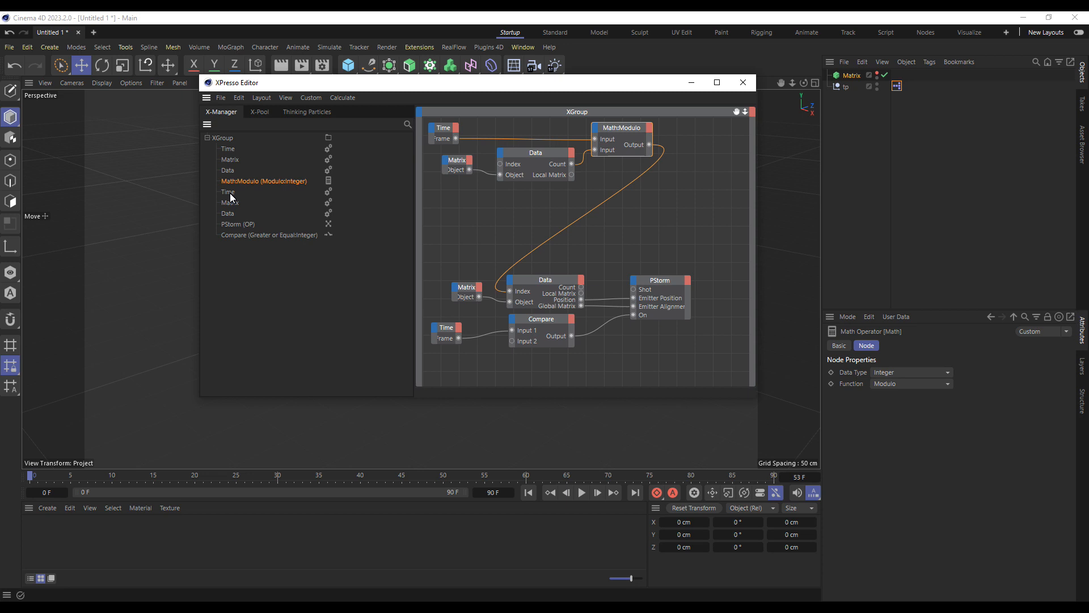
Step: Reorder the second Time node after the lower Data node, place Compare before PStorm in the XGroup list, and close the XPresso Editor
left_click(230, 193)
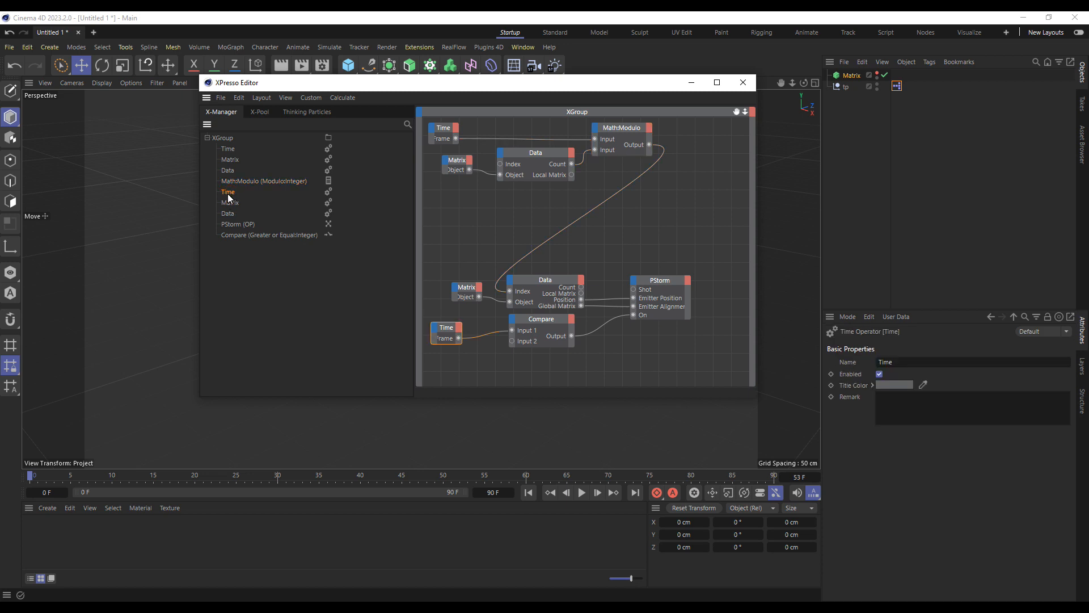
mouse_move(224, 237)
left_mouse_down()
mouse_move(228, 194)
mouse_move(234, 218)
left_mouse_up()
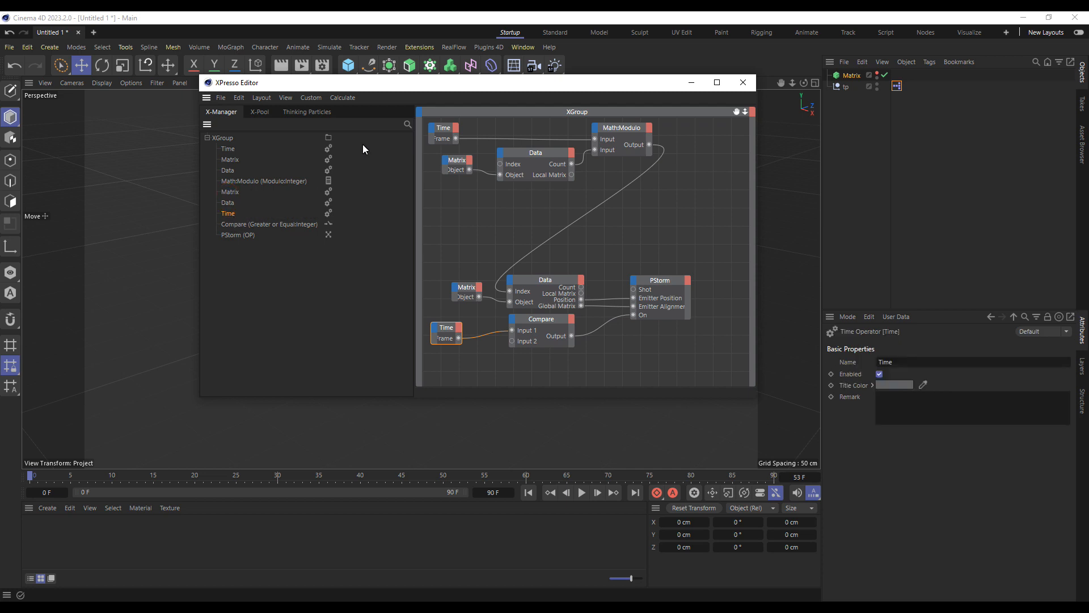
left_click(743, 82)
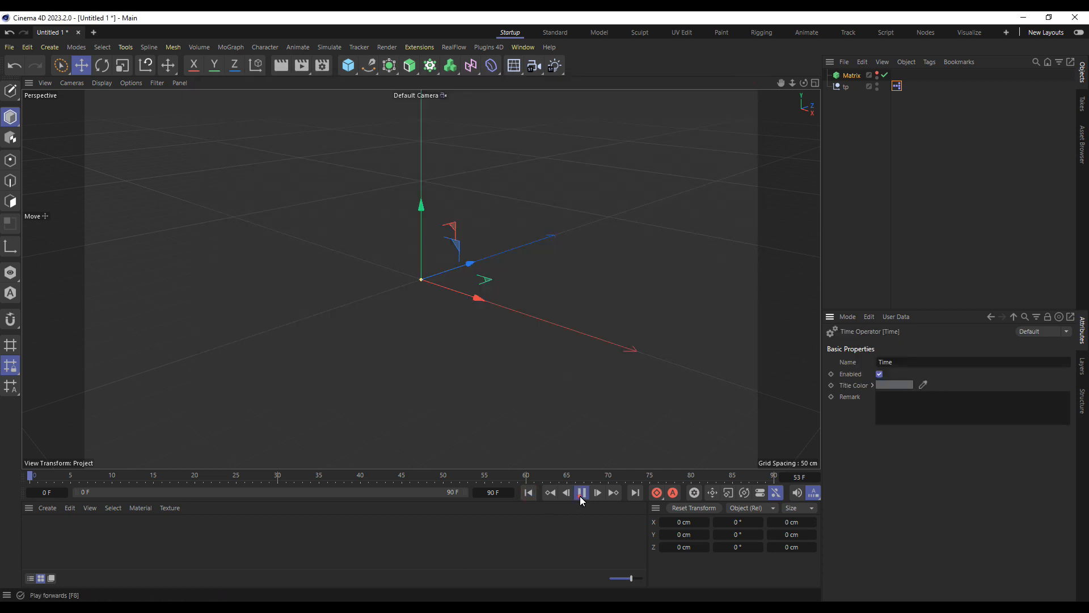
Step: Set the radial Matrix object's Count to 51 during playback and check the emitted particles in the Top view, rewinding to the start
left_click(851, 76)
left_click_drag(936, 402, 940, 404)
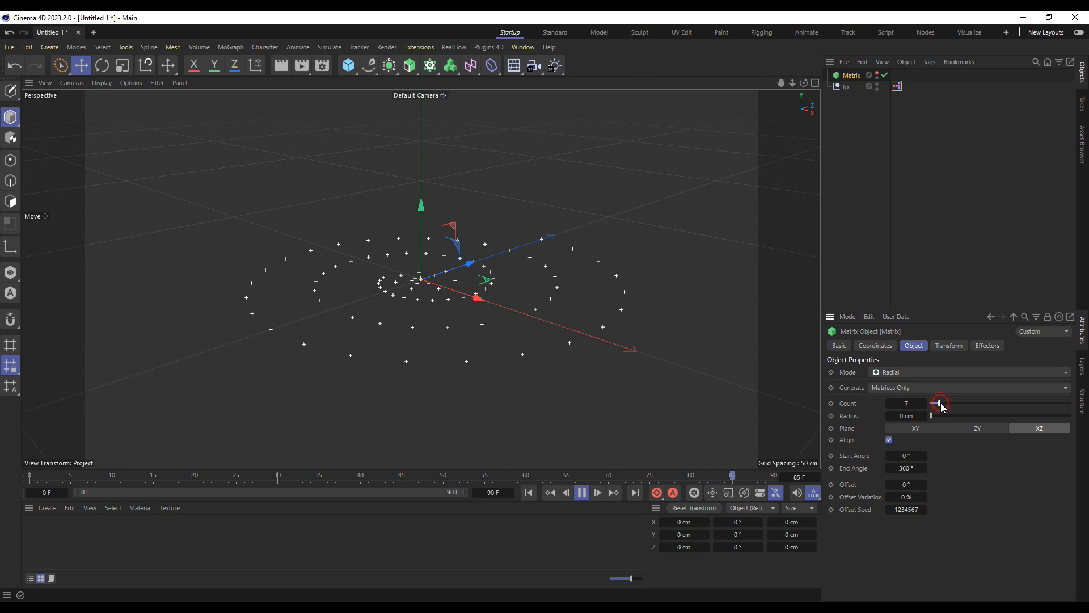
left_click_drag(948, 403, 1005, 404)
left_click(816, 82)
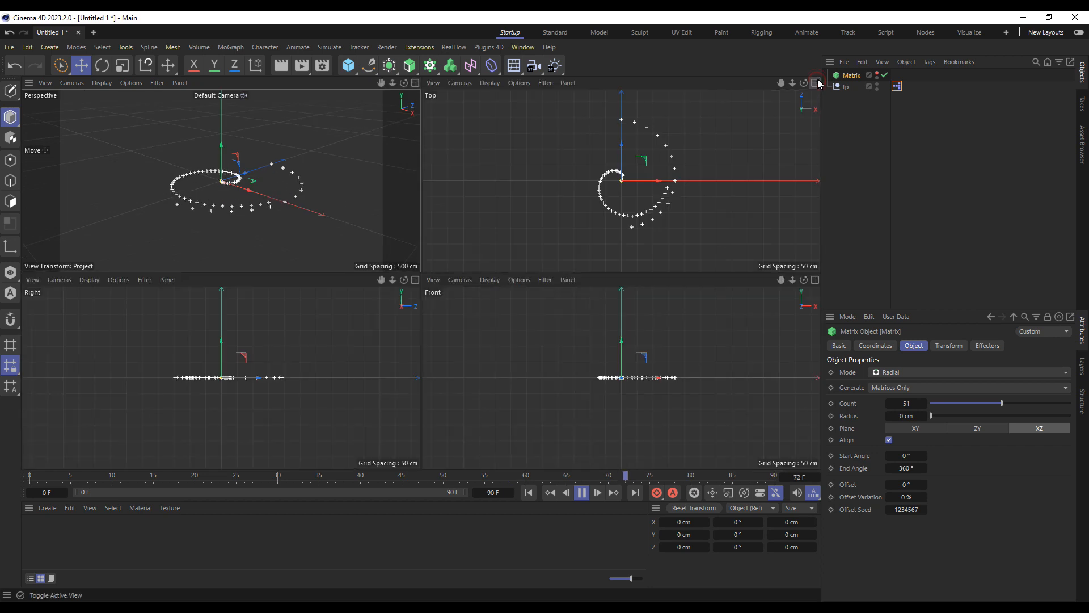
left_click(817, 83)
left_click(582, 493)
left_click(528, 492)
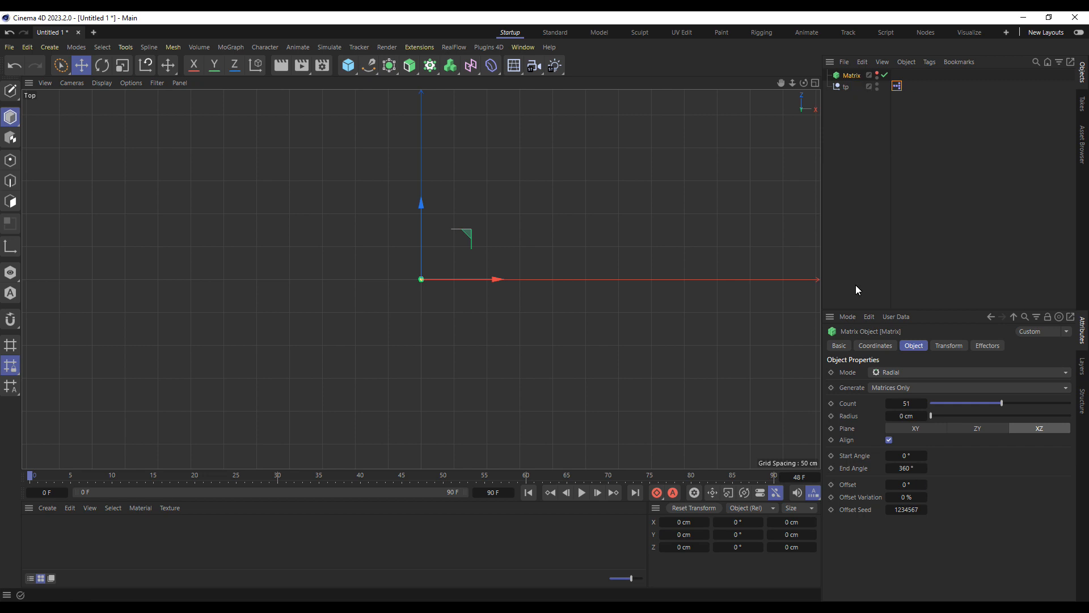
Step: Switch the Matrix object to Linear mode with Count 30 and Step Rotation H 90°, viewed in perspective
left_click(919, 375)
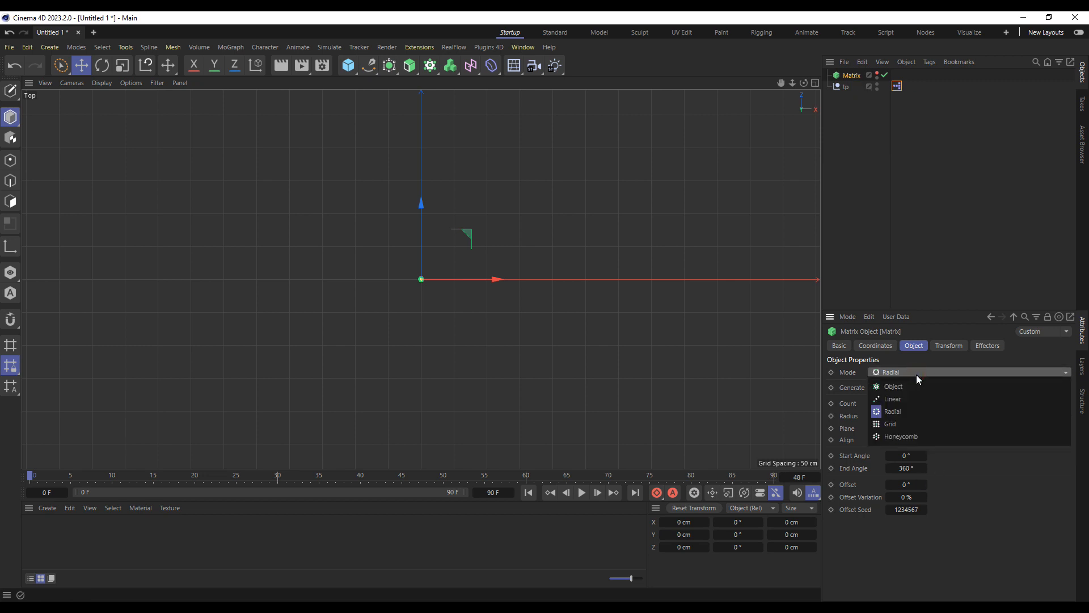
left_click(920, 399)
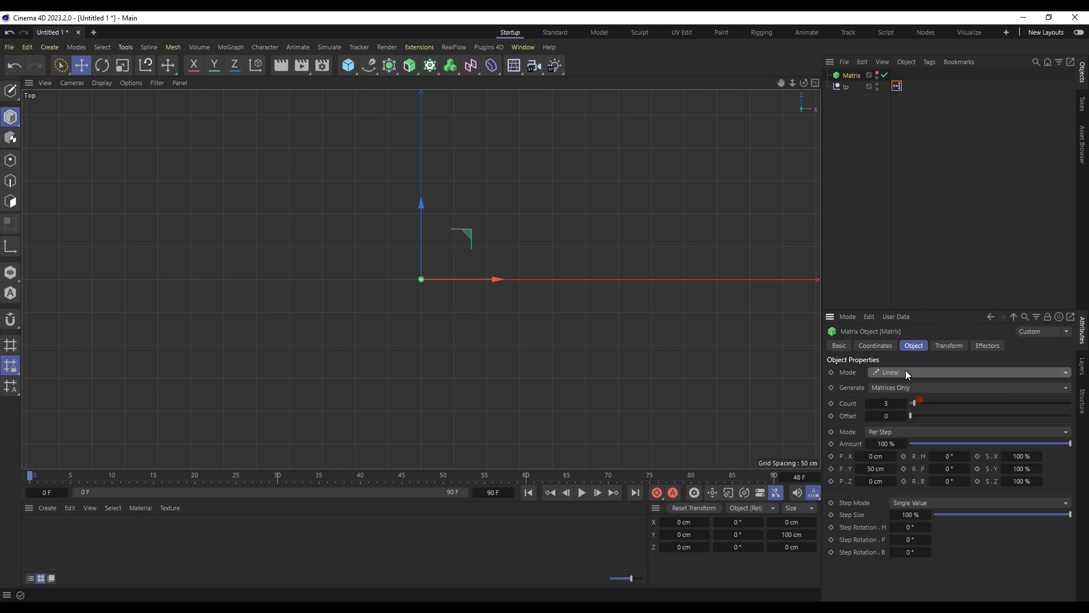
left_click(814, 83)
left_click(414, 84)
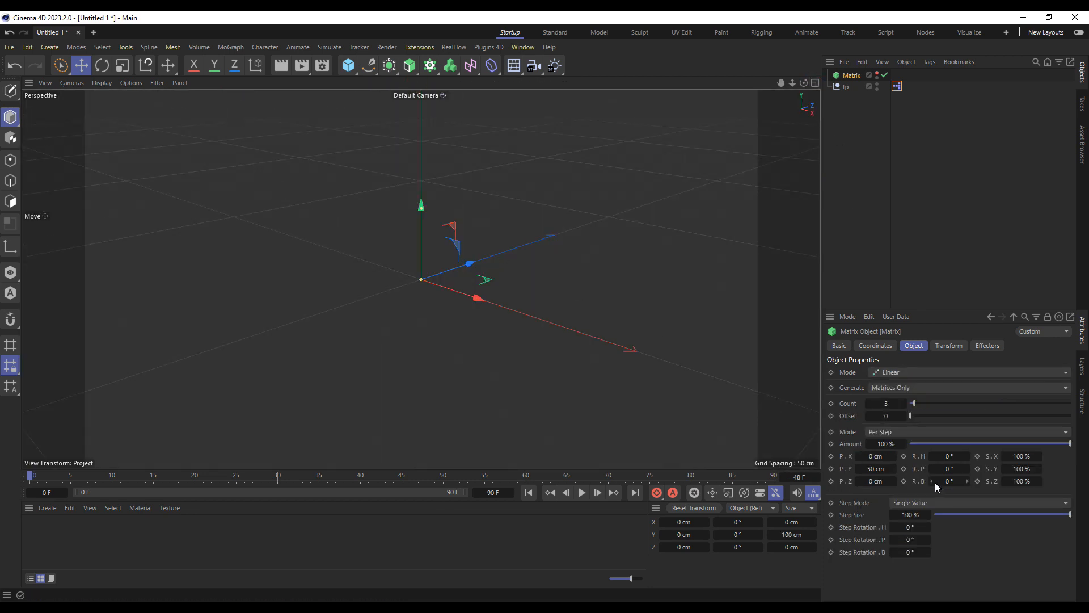
left_click_drag(913, 403, 958, 403)
double_click(919, 529)
type("90")
Step: Set the Matrix object's Amount to 22% during playback and inspect the emitted particle column from a lower angle before rewinding
left_click(582, 492)
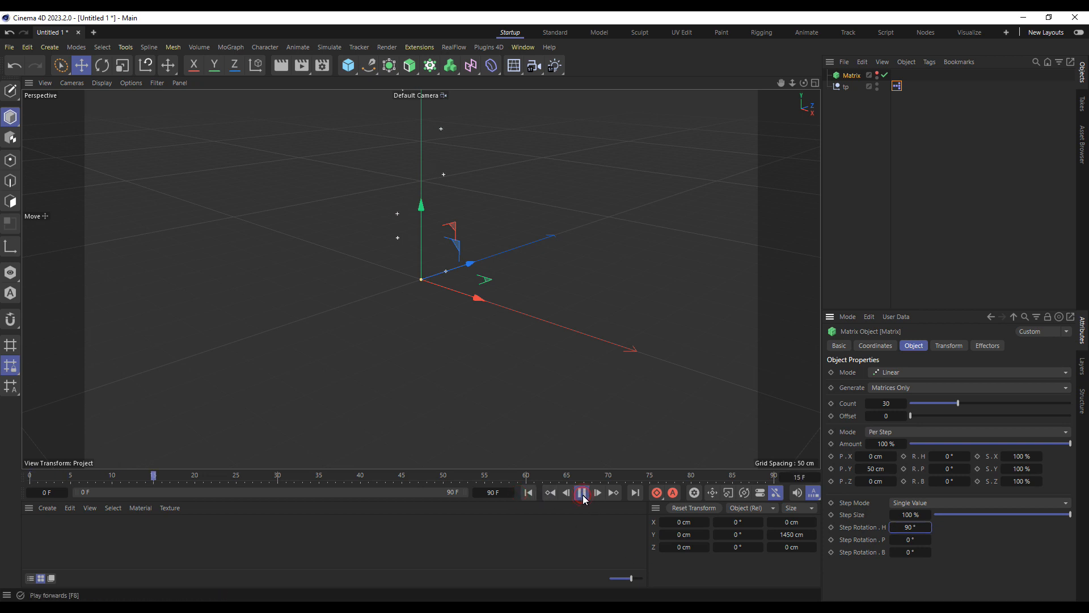
left_click(945, 444)
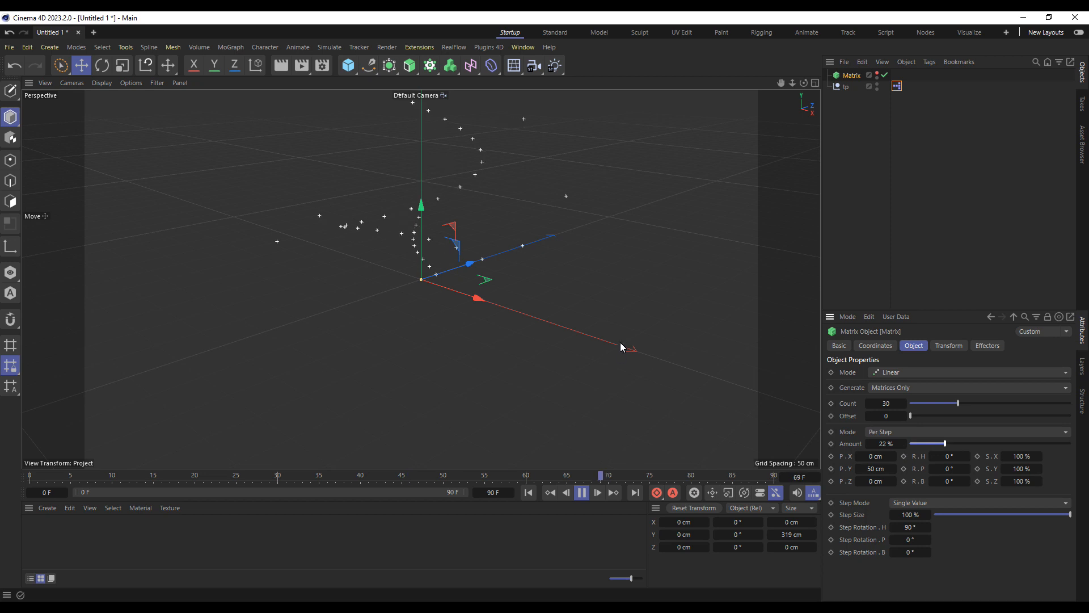
scroll(585, 199, "down", 5)
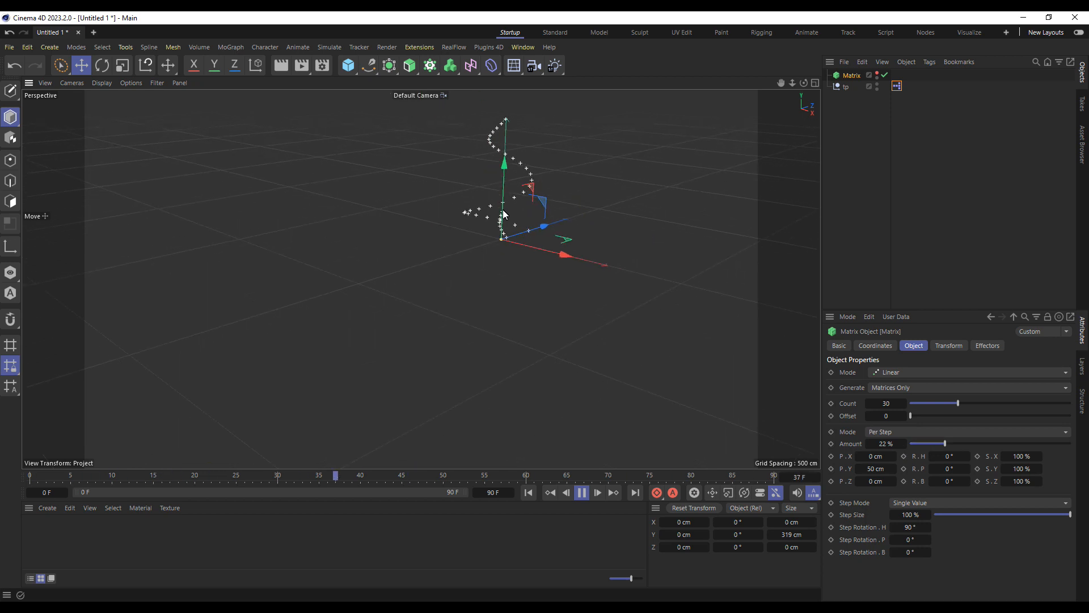
middle_click_drag(481, 235, 451, 339, "alt")
left_click_drag(532, 312, 487, 422, "alt")
left_click_drag(535, 380, 547, 224, "alt")
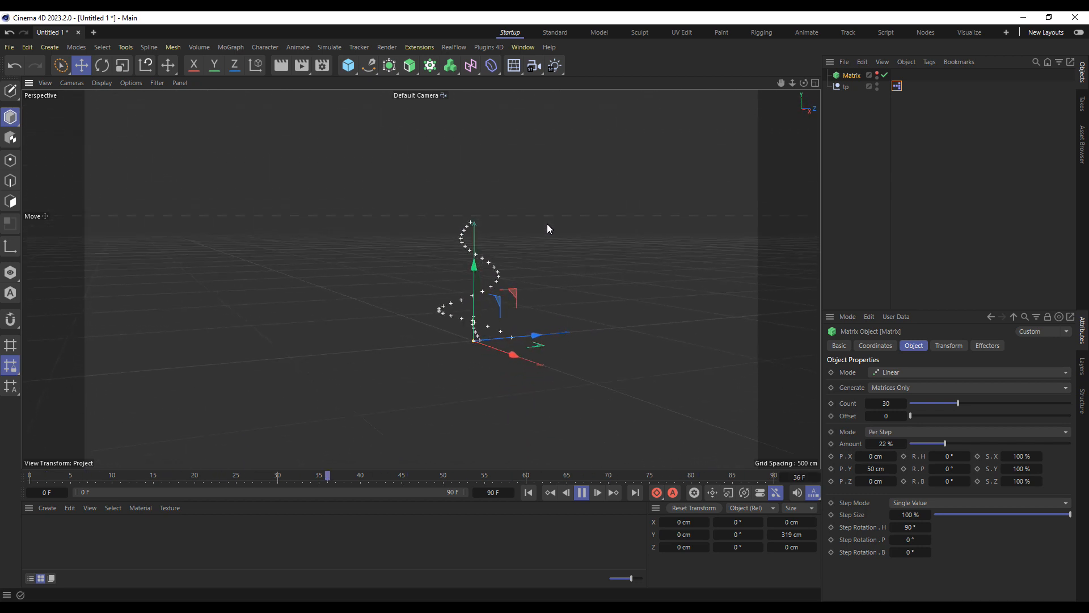
left_click(582, 493)
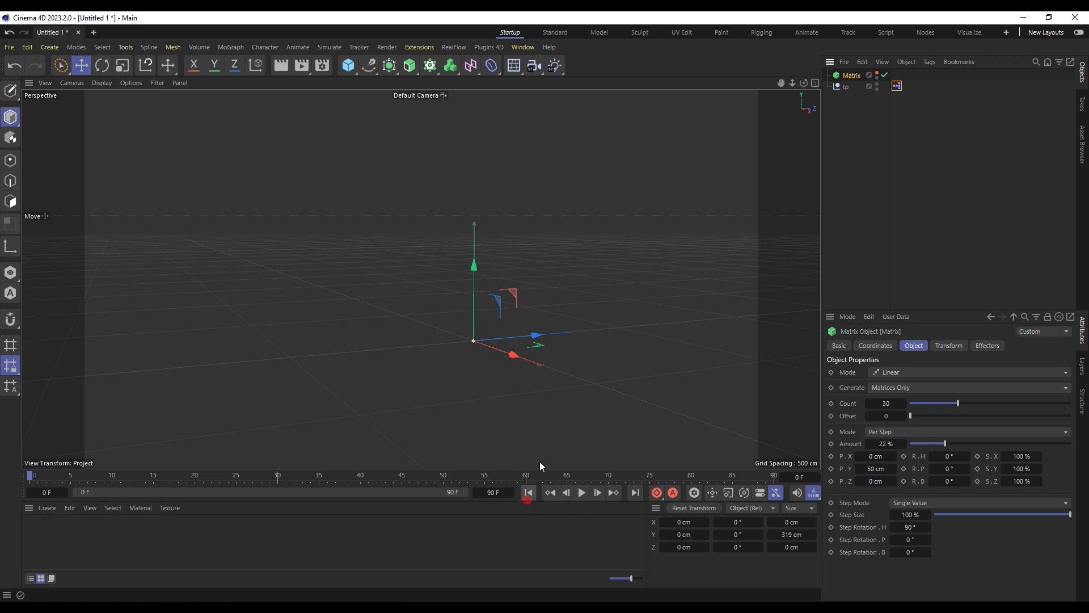
Step: Create a Null object with its own XPresso tag and add the Null as a node in the empty XGroup
left_click(352, 68)
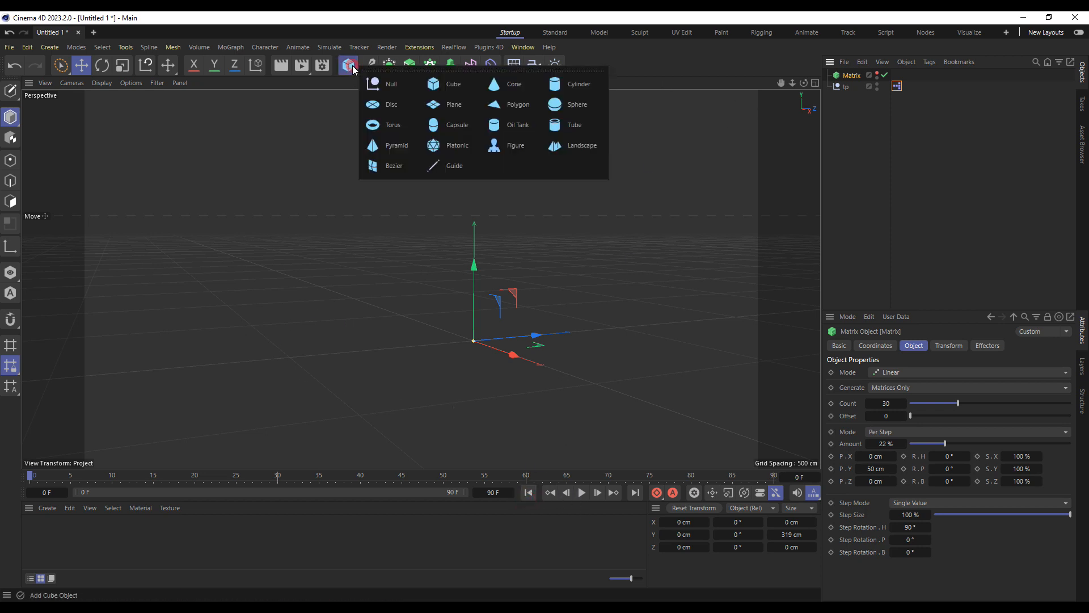
left_click(383, 85)
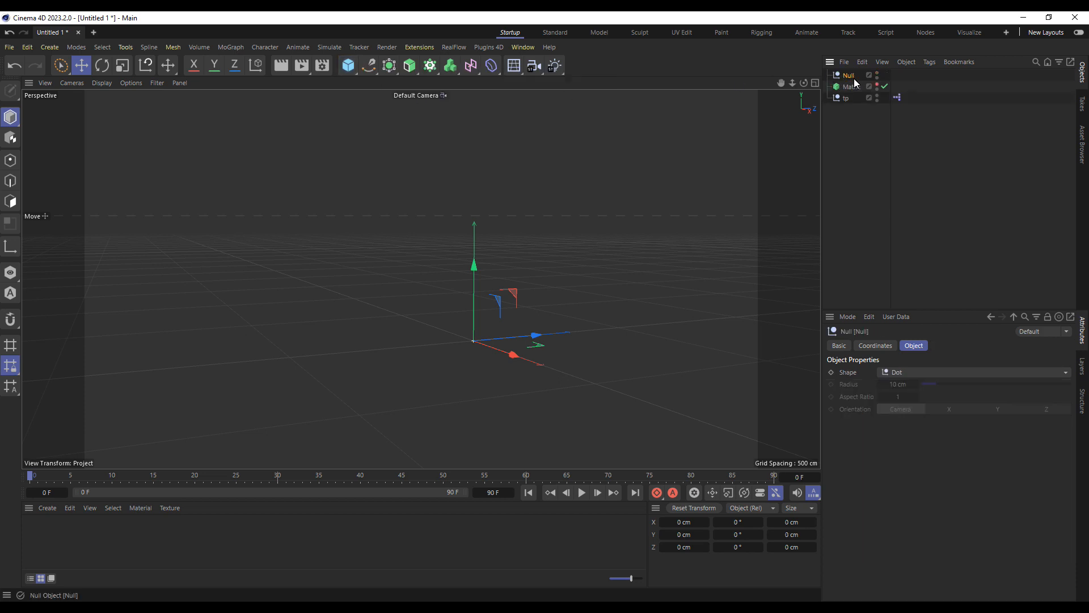
right_click(851, 75)
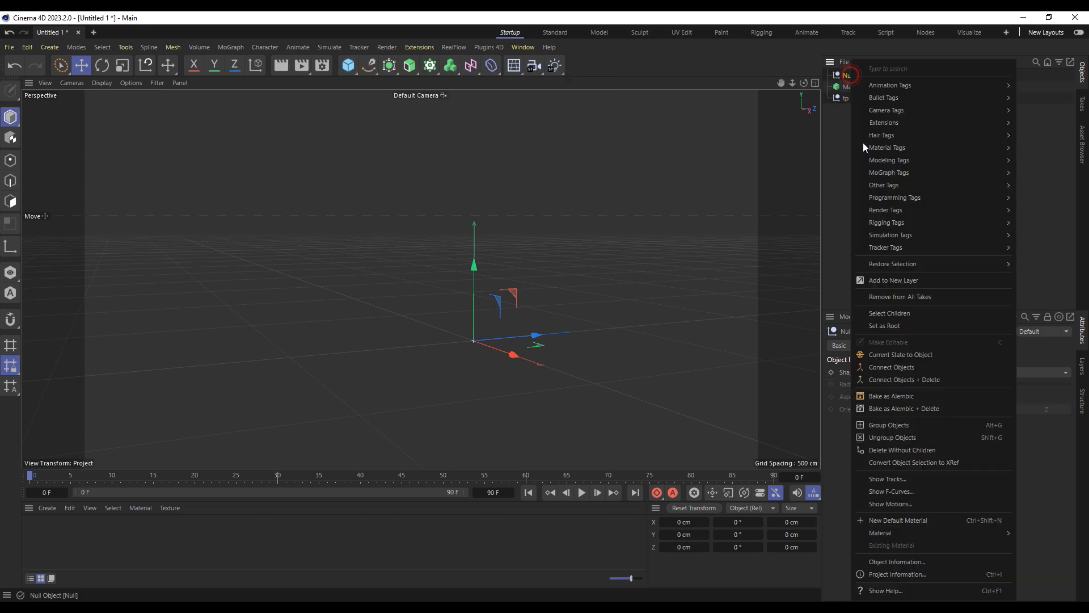
mouse_move(964, 198)
left_click(1036, 238)
mouse_move(832, 234)
left_mouse_down()
mouse_move(706, 152)
mouse_move(535, 118)
left_mouse_up()
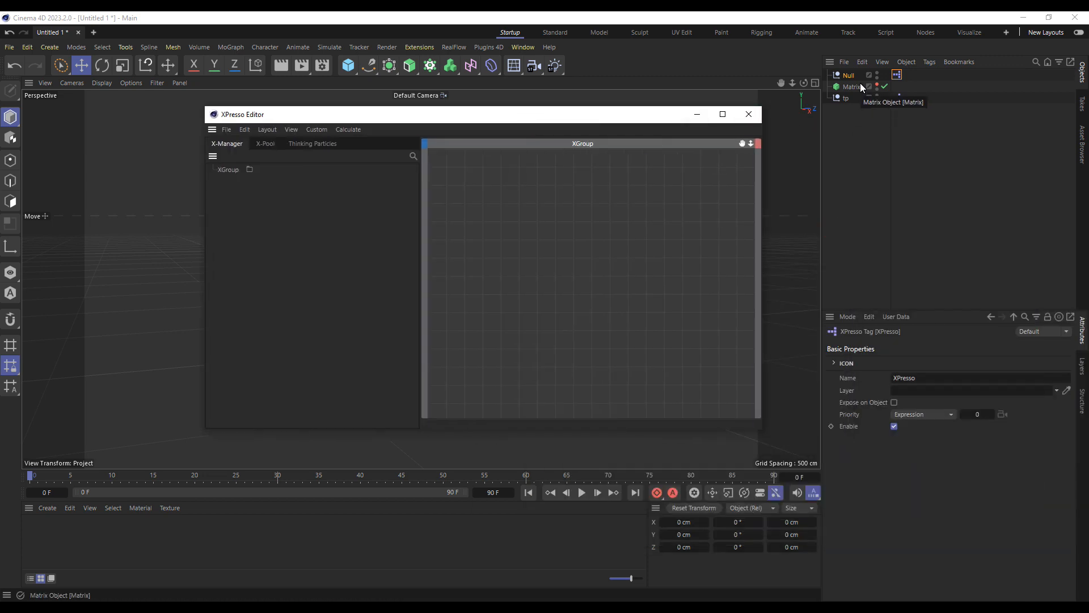
left_click_drag(851, 76, 556, 217)
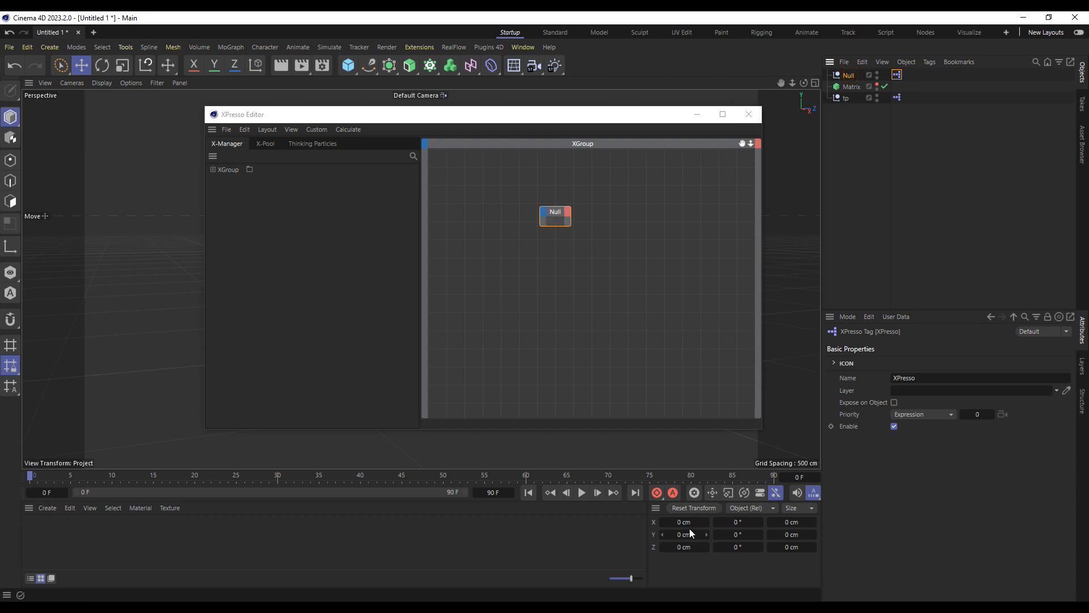
Step: Set the Null object's rotation in the Y row of its coordinates to 90°
left_click(748, 535)
type("900")
key("BackSpace")
key("Return")
Step: Add a Thinking Particles PStorm generator node to the graph and place it beside the Null node
right_click(523, 247)
mouse_move(544, 272)
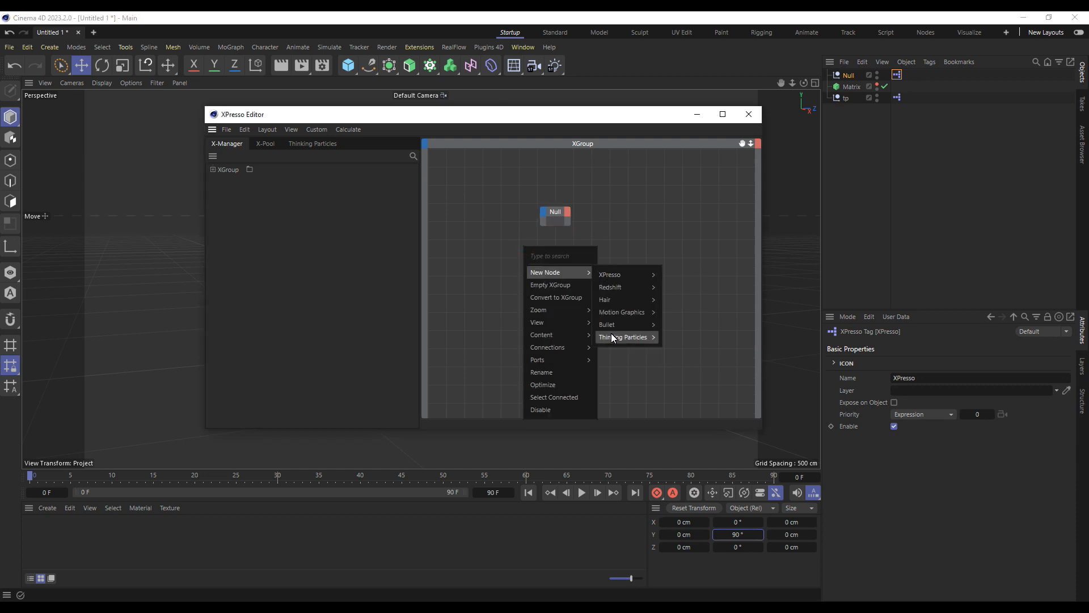
mouse_move(614, 337)
mouse_move(686, 366)
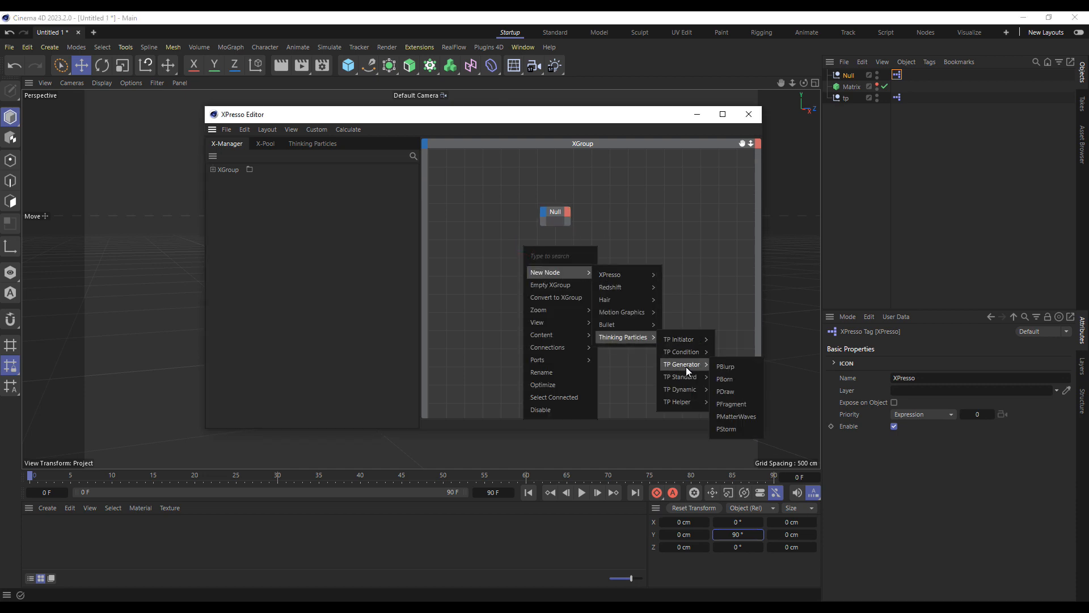
left_click(727, 430)
left_click_drag(526, 242, 636, 205)
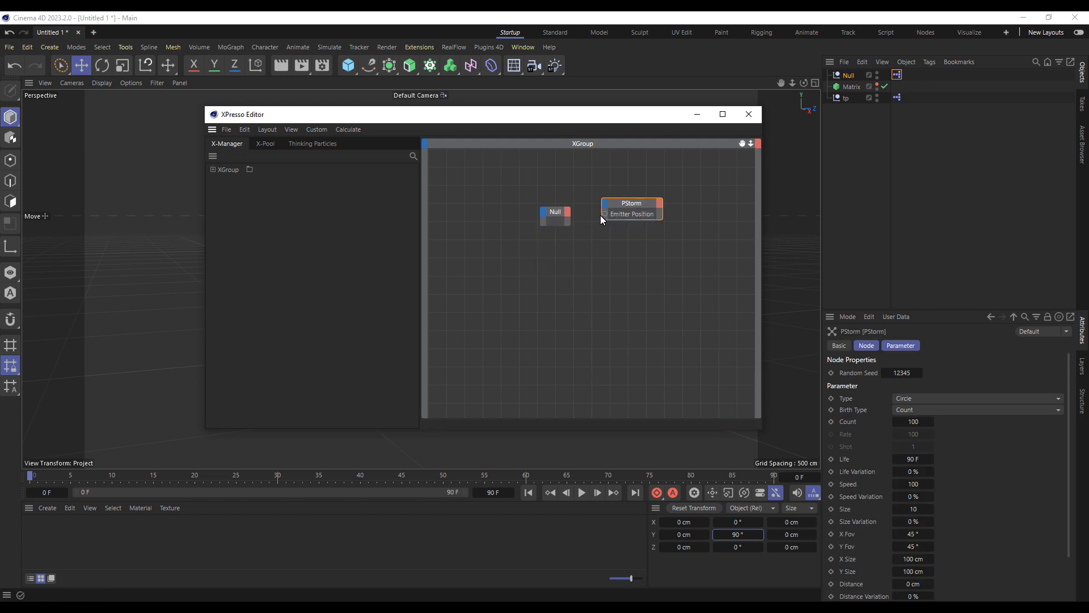
Step: Connect the Null node's Global Position output to PStorm's Emitter Position input
left_click(568, 212)
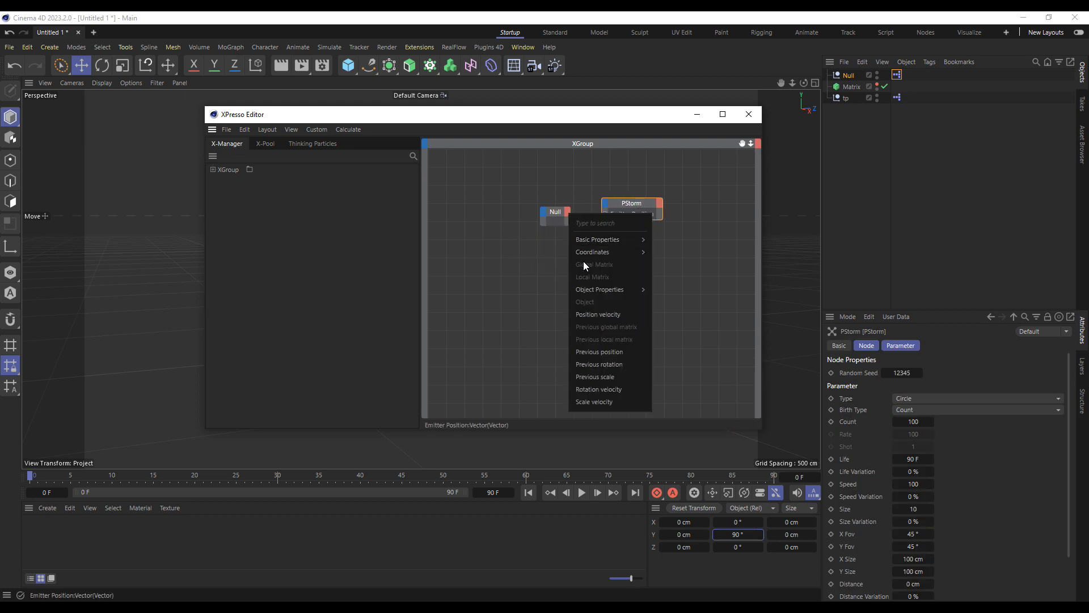
mouse_move(586, 254)
mouse_move(677, 251)
left_click(721, 266)
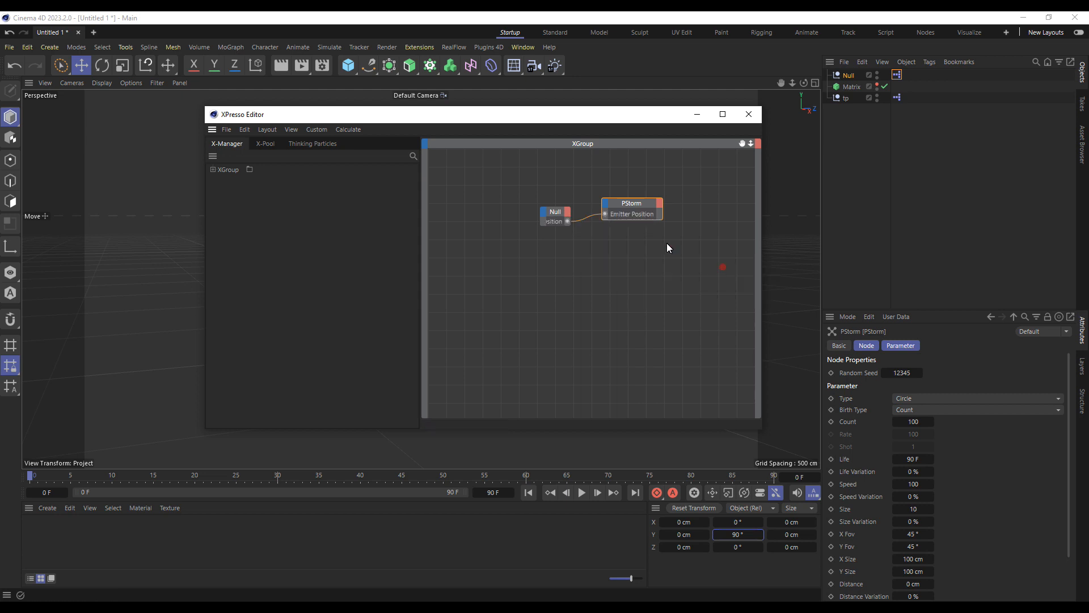
Step: Connect the Null node's Global Matrix to a new Emitter Alignment input on PStorm, and tidy the two nodes' layout
left_click(606, 203)
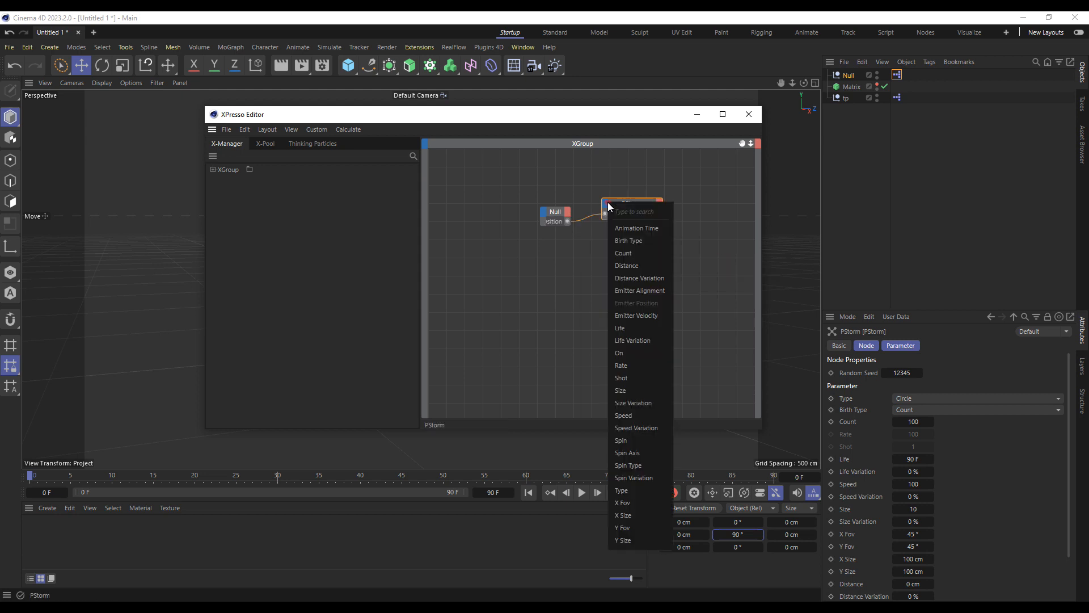
left_click(629, 292)
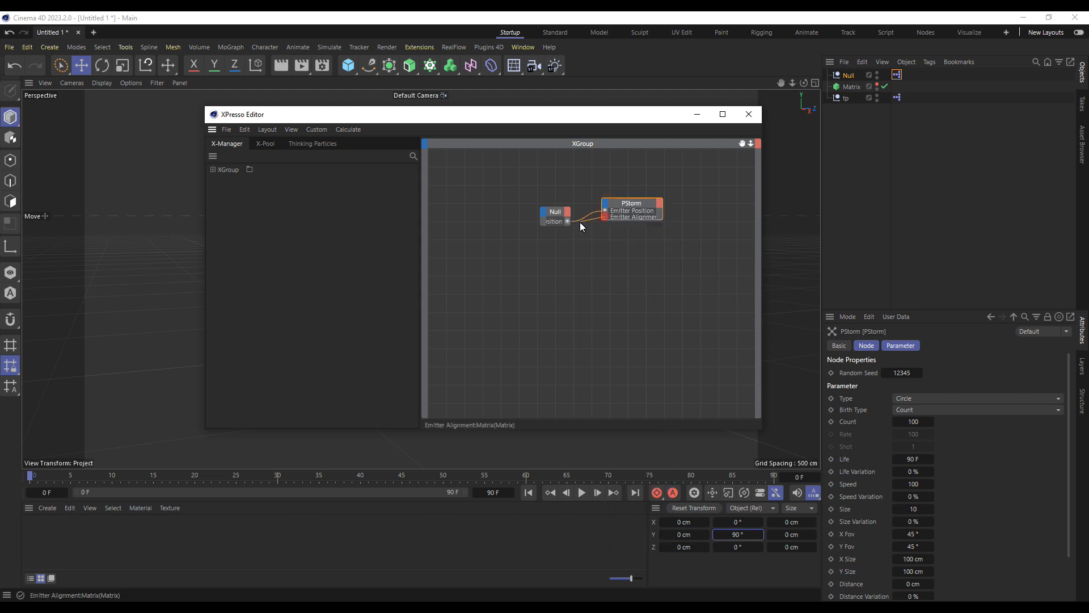
left_click_drag(567, 216, 565, 212)
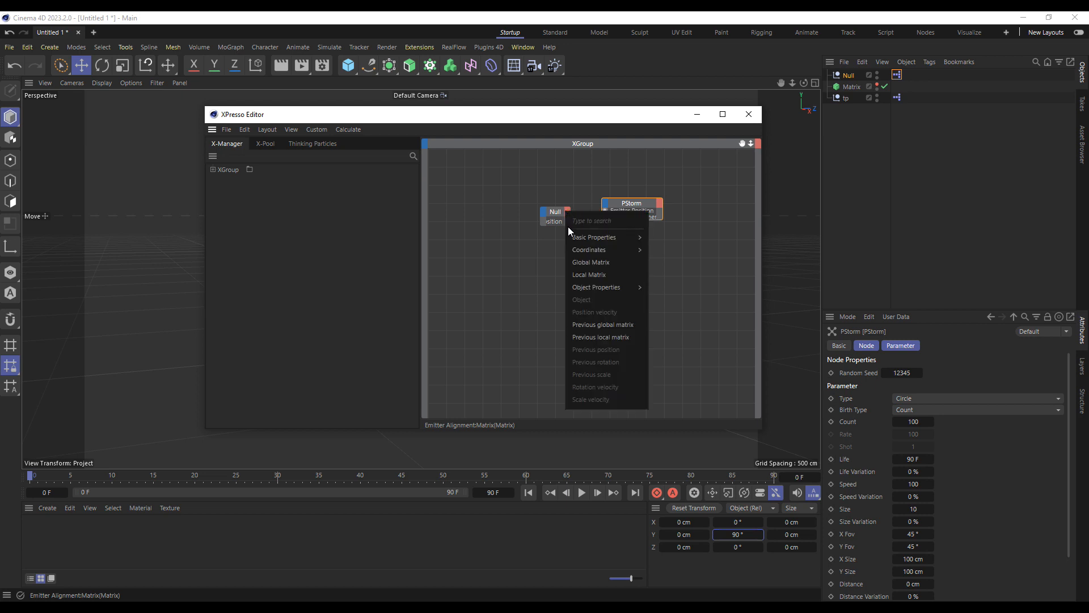
left_click(583, 264)
left_click_drag(540, 220, 502, 196)
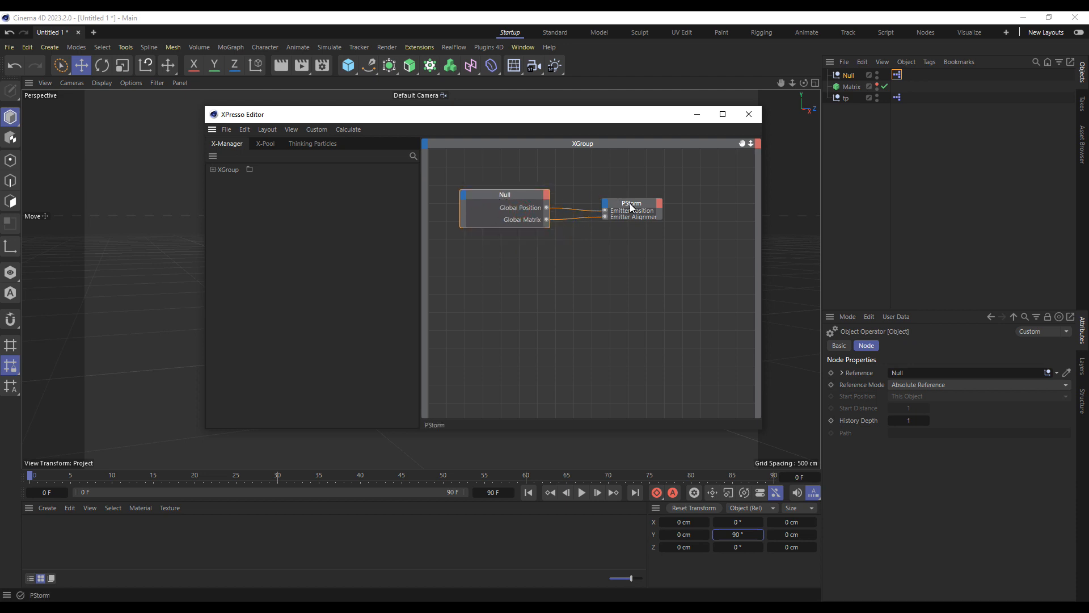
left_click_drag(637, 205, 600, 206)
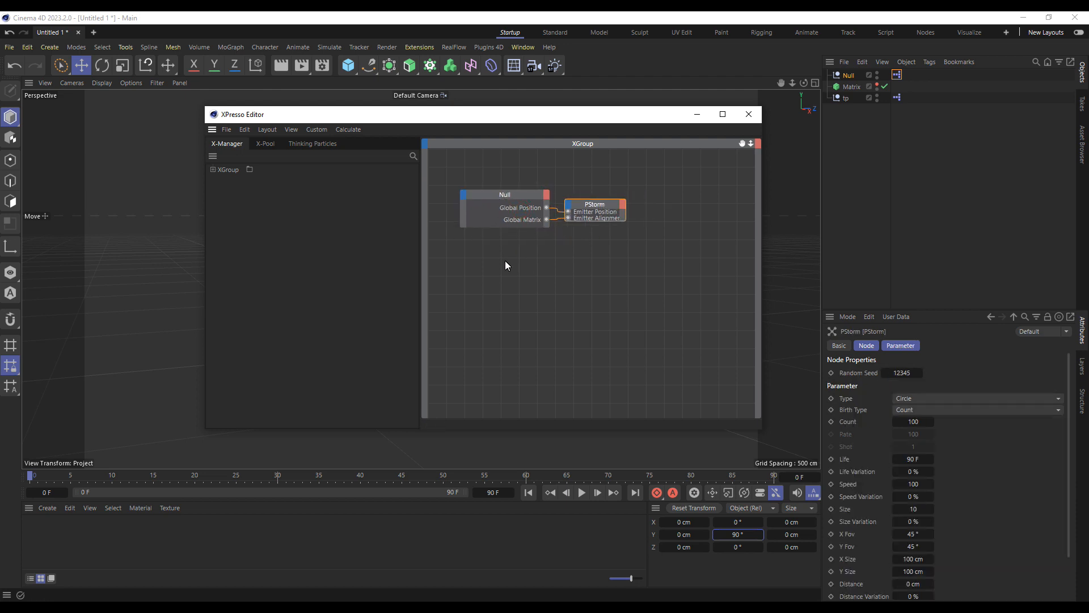
Step: Add a particle group under All in the Thinking Particles settings and colour it red with 95% saturation
left_click(314, 143)
right_click(230, 257)
left_click(246, 273)
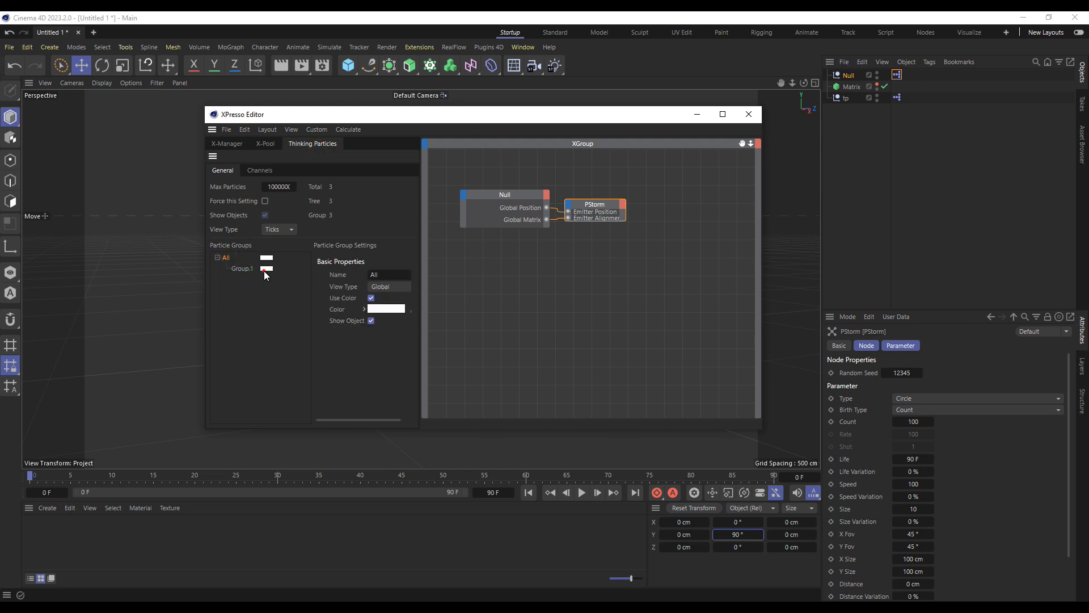
left_click(266, 268)
left_click_drag(265, 280, 363, 281)
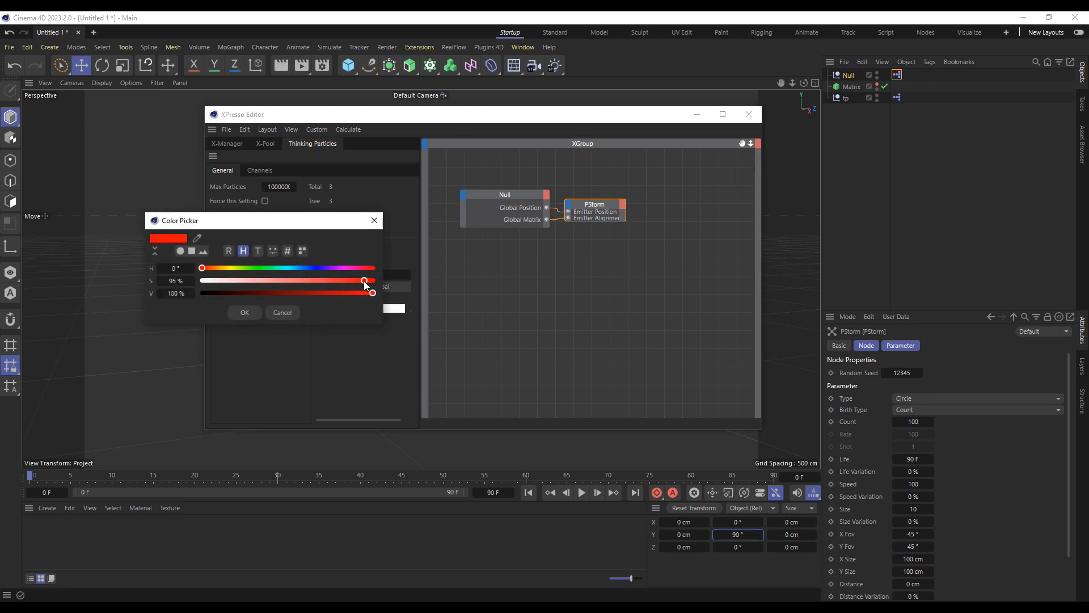
left_click(251, 312)
Step: Add a PGroup node beside PStorm and assign the red particle group to it
right_click(590, 242)
mouse_move(611, 267)
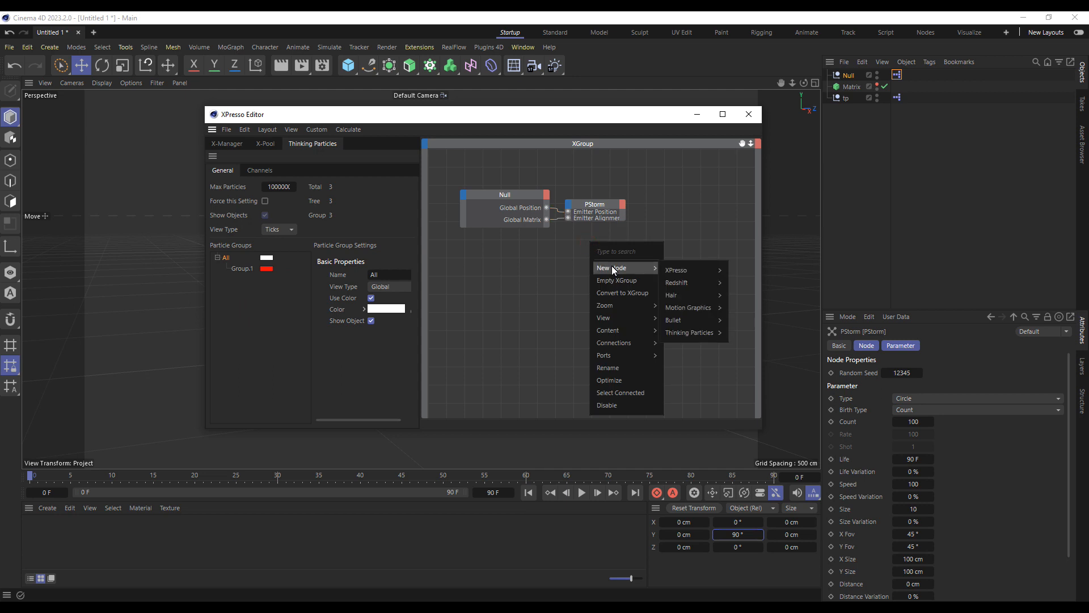
mouse_move(695, 333)
mouse_move(753, 374)
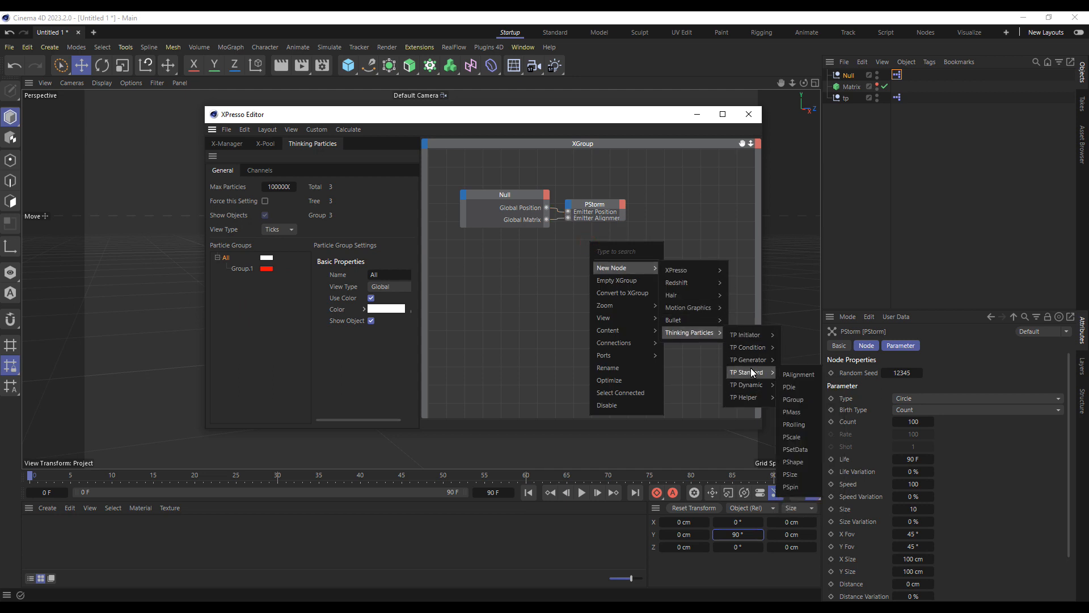
left_click(796, 398)
left_click_drag(583, 235, 681, 206)
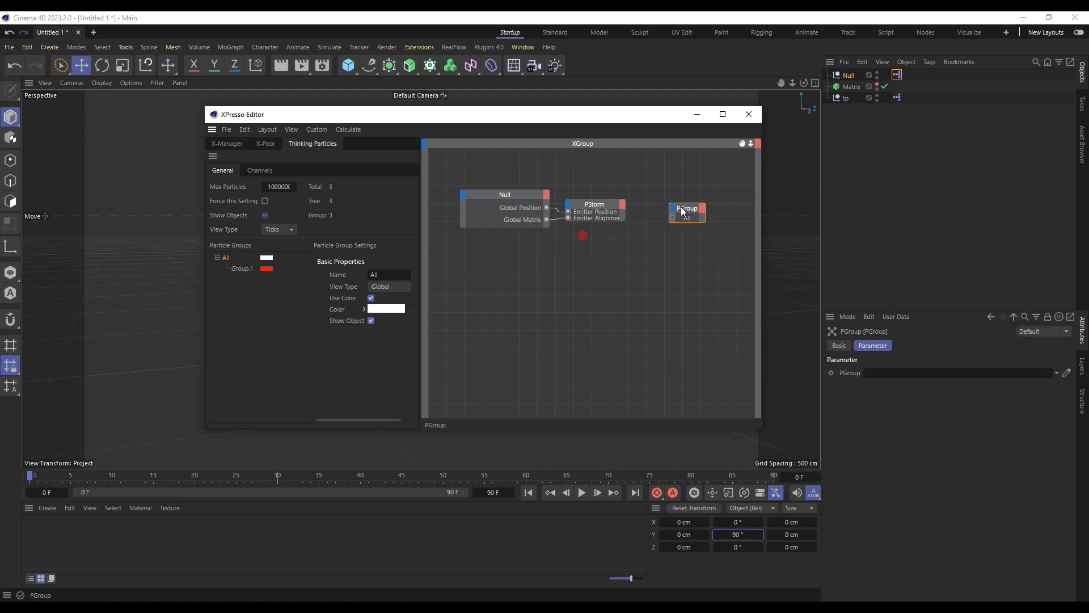
left_click(241, 268)
Step: Add a Particle Birth output to PStorm, connect it to the PGroup node and widen PStorm to show its port names
left_click_drag(672, 218, 623, 206)
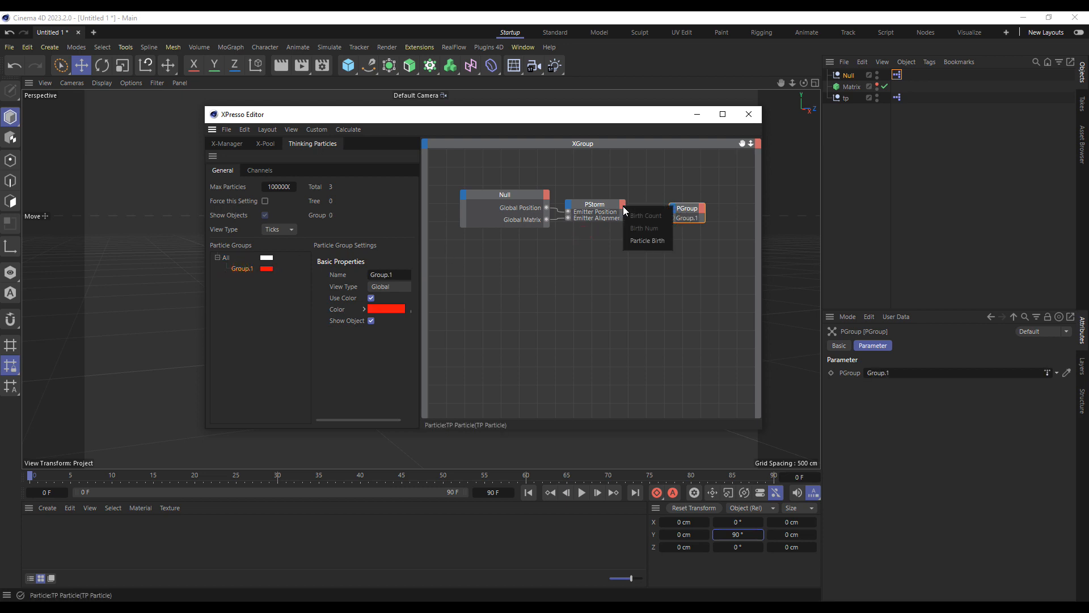
left_click(646, 243)
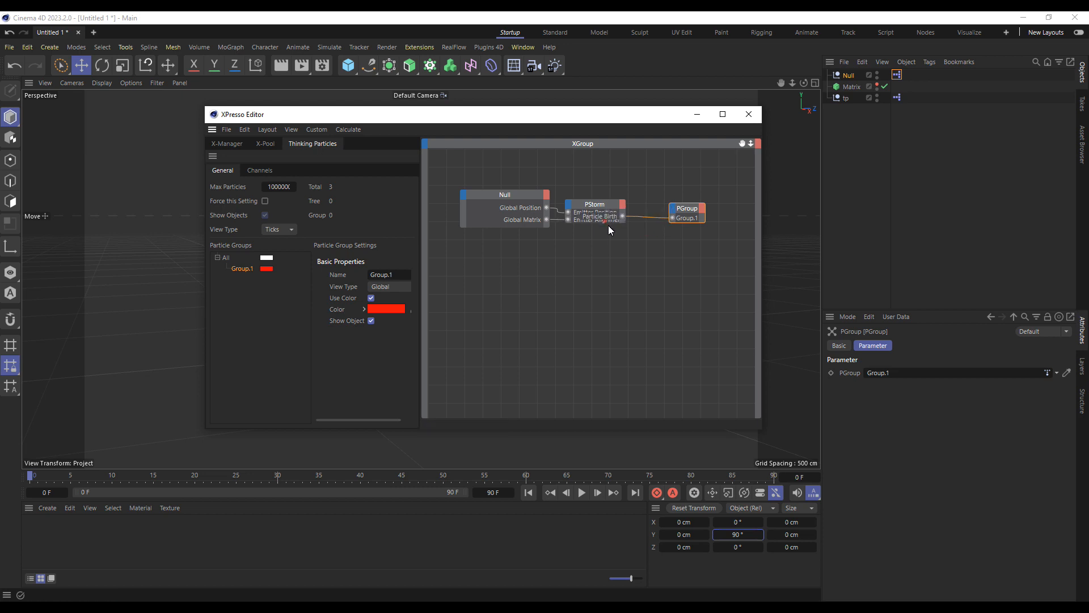
left_click(608, 226)
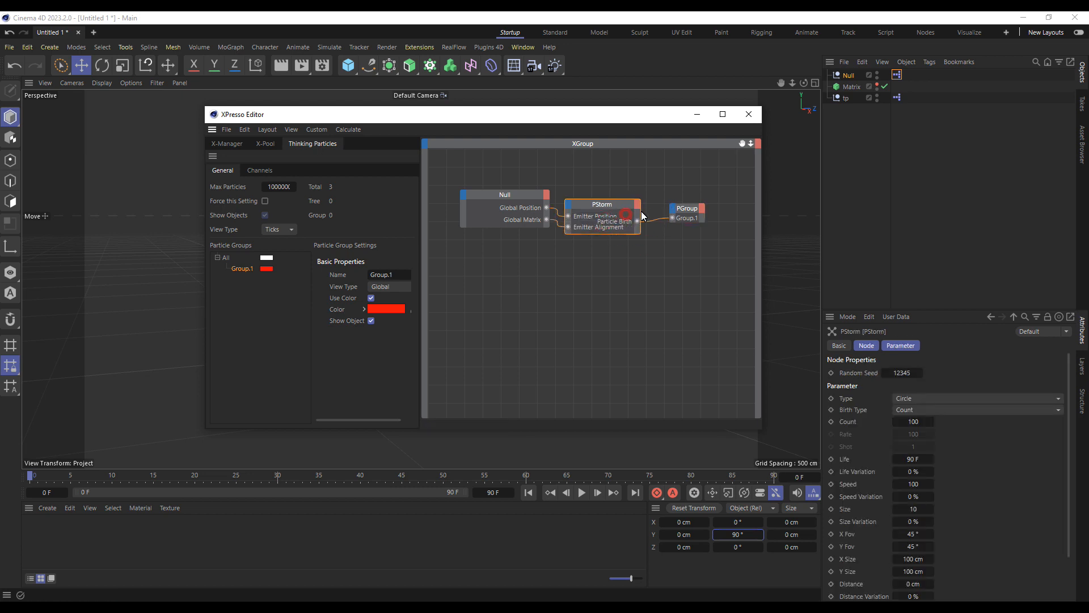
Step: Set PStorm's Birth Type to Shot, its Life to 200 frames and its X Fov to 0°
left_click(938, 409)
left_click(945, 448)
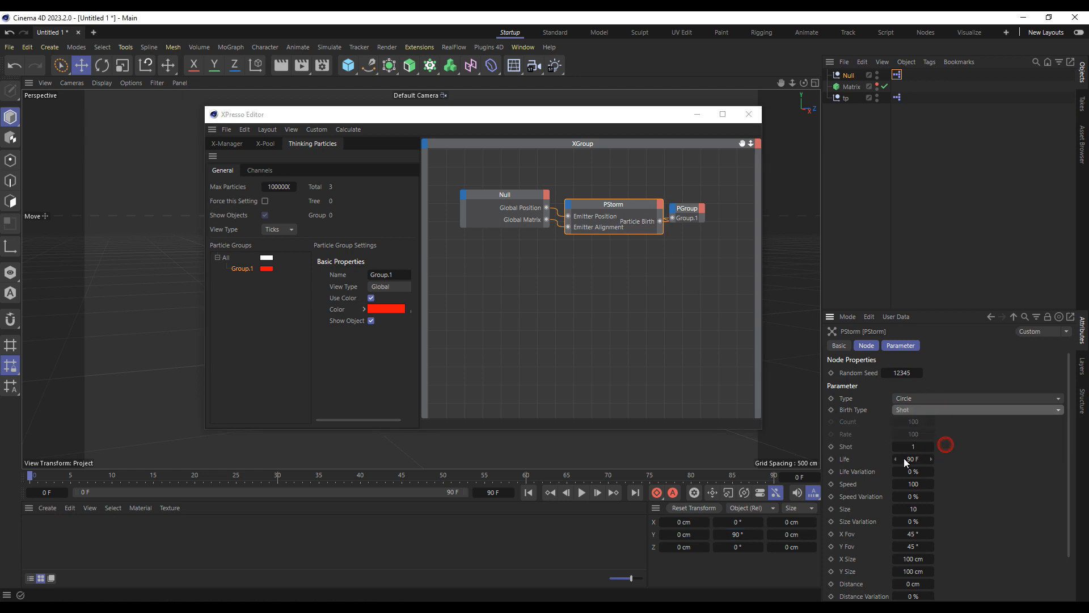
left_click(909, 459)
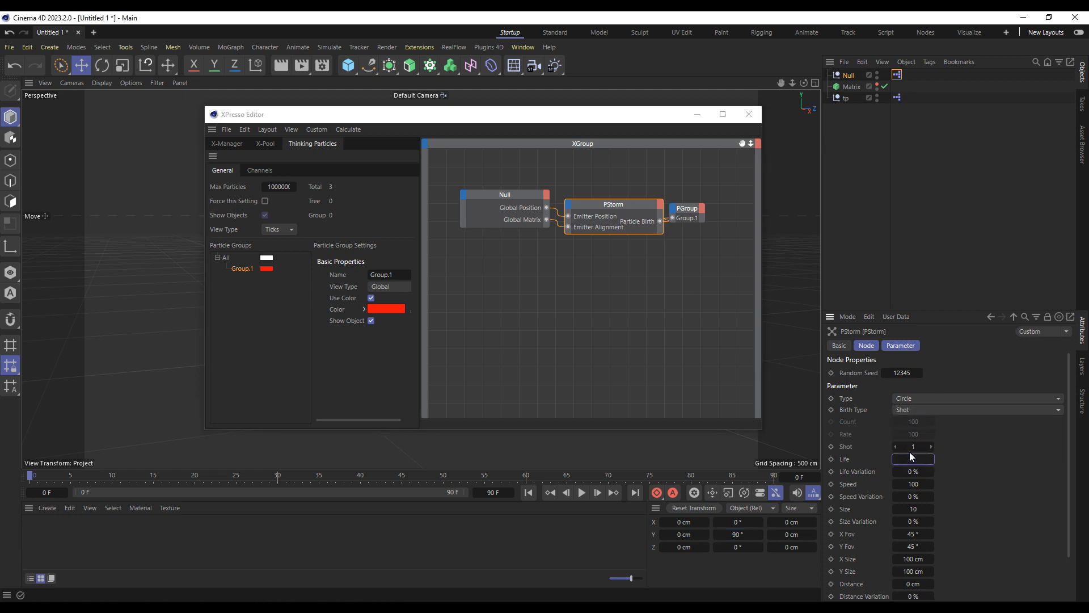
type("200")
key("Return")
left_click(914, 534)
type("0")
key("Return")
Step: Add a Thinking Particles P Pass node in the empty area below the Null node
right_click(463, 301)
mouse_move(487, 330)
mouse_move(569, 395)
mouse_move(623, 395)
left_click(669, 396)
Step: Place a PGetData node beside P Pass and feed it the red particle group through P Pass
right_click(498, 307)
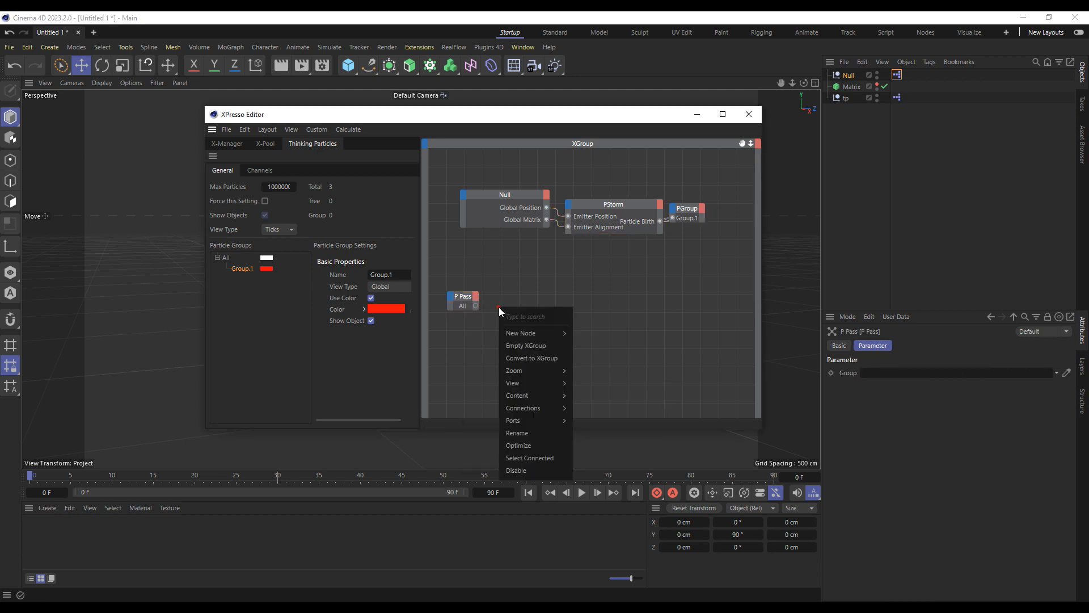
mouse_move(515, 338)
mouse_move(614, 396)
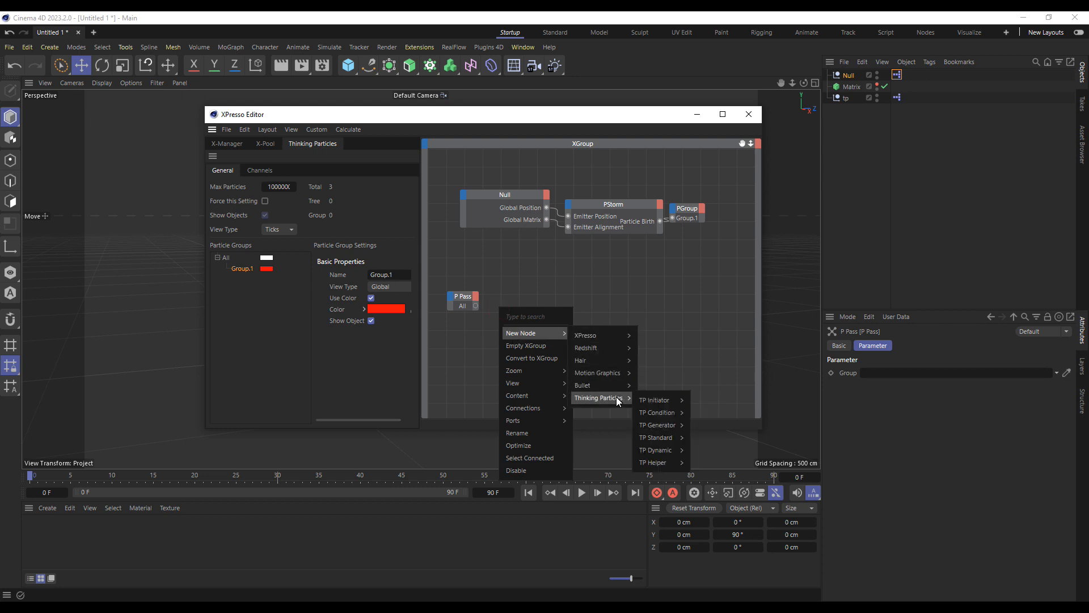
mouse_move(656, 464)
left_click(705, 477)
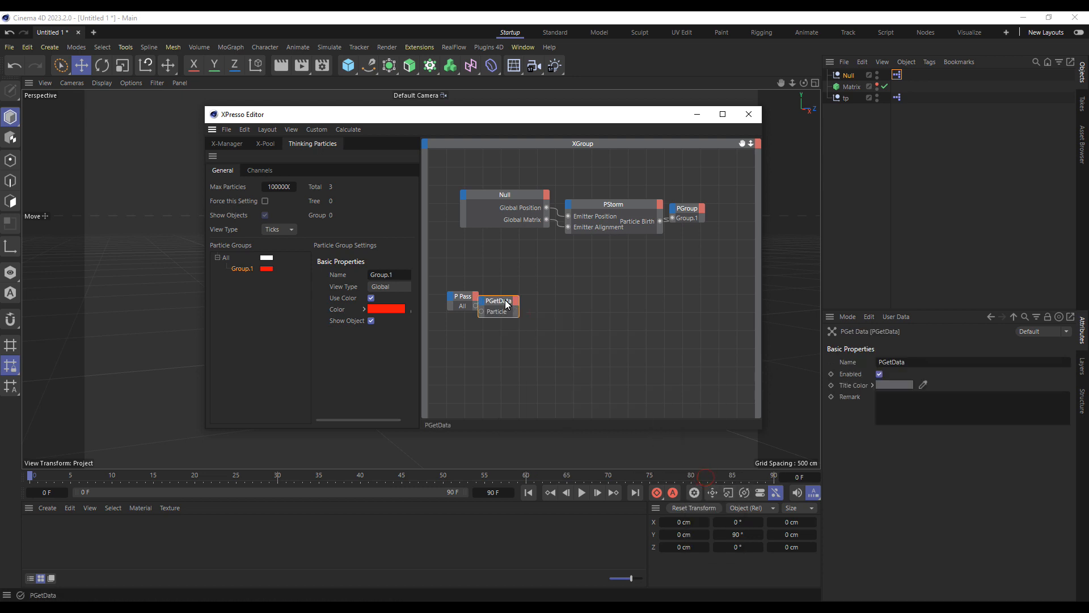
left_click_drag(494, 302, 510, 303)
left_click_drag(244, 268, 458, 313)
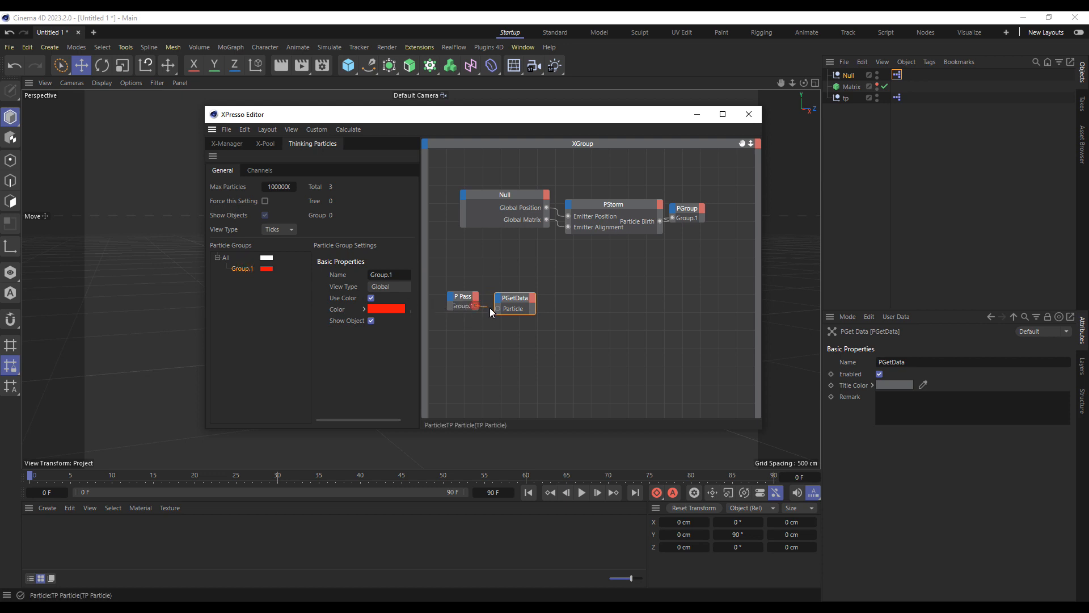
left_click_drag(499, 309, 499, 309)
Step: Give PGetData a Position output and connect it to the Global Position input of a new Matrix object node
left_click(534, 298)
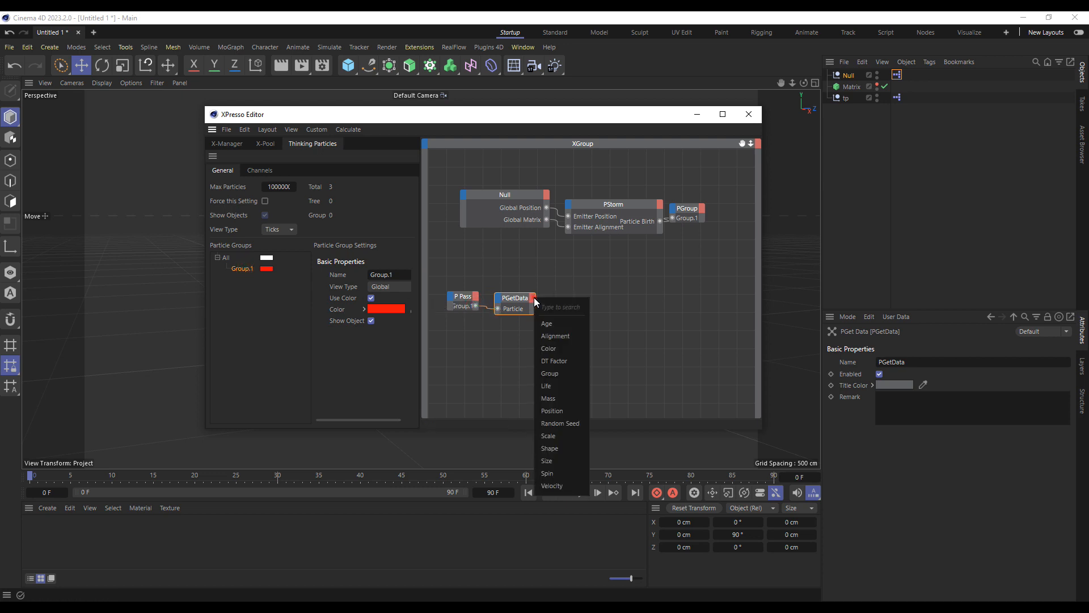
left_click(564, 410)
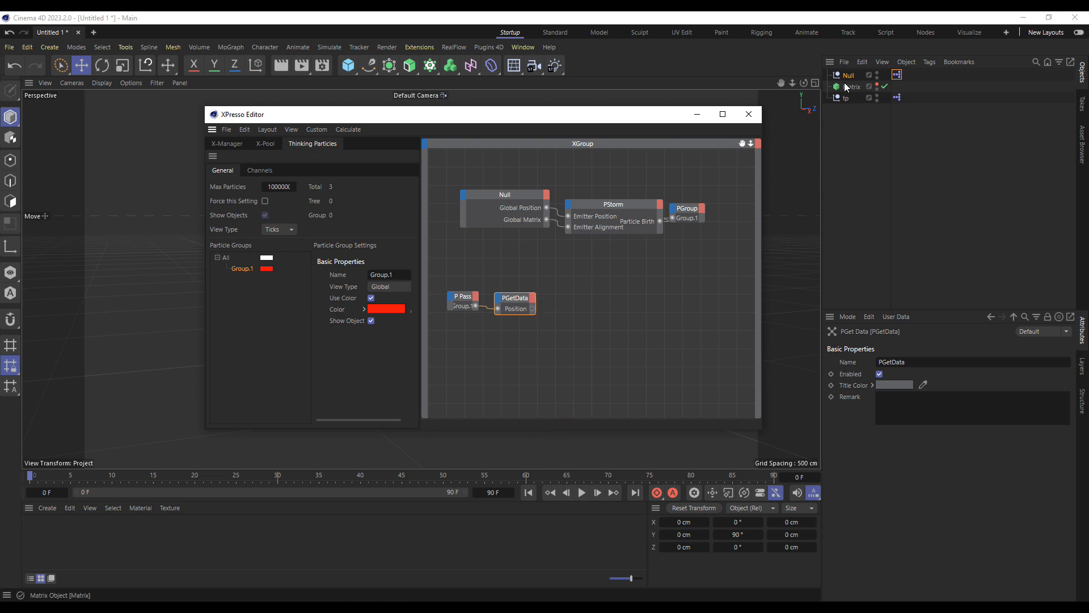
left_click_drag(856, 87, 583, 301)
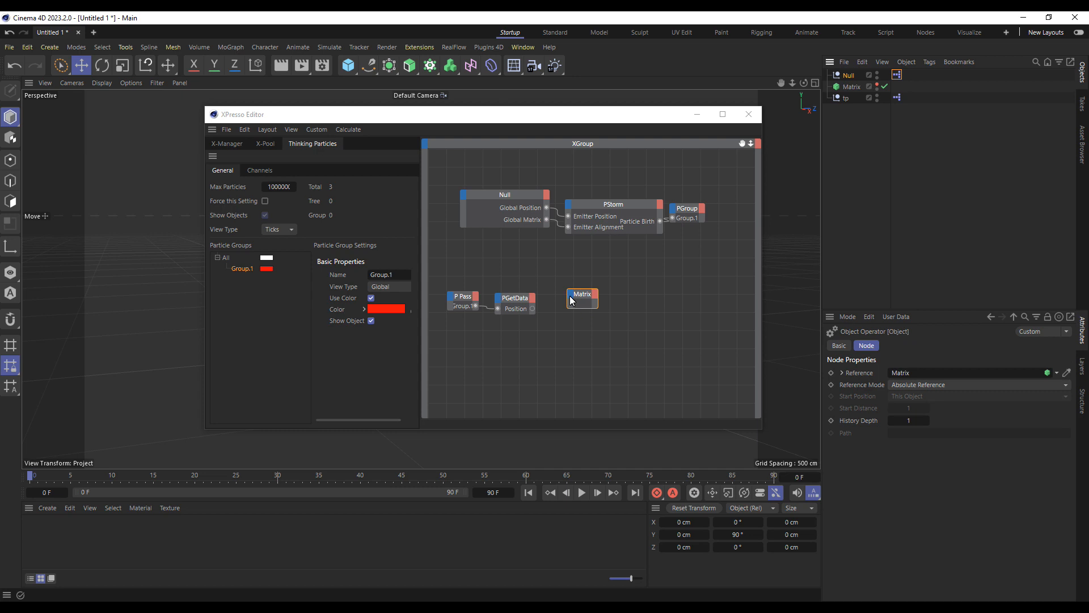
left_click_drag(533, 309, 573, 301)
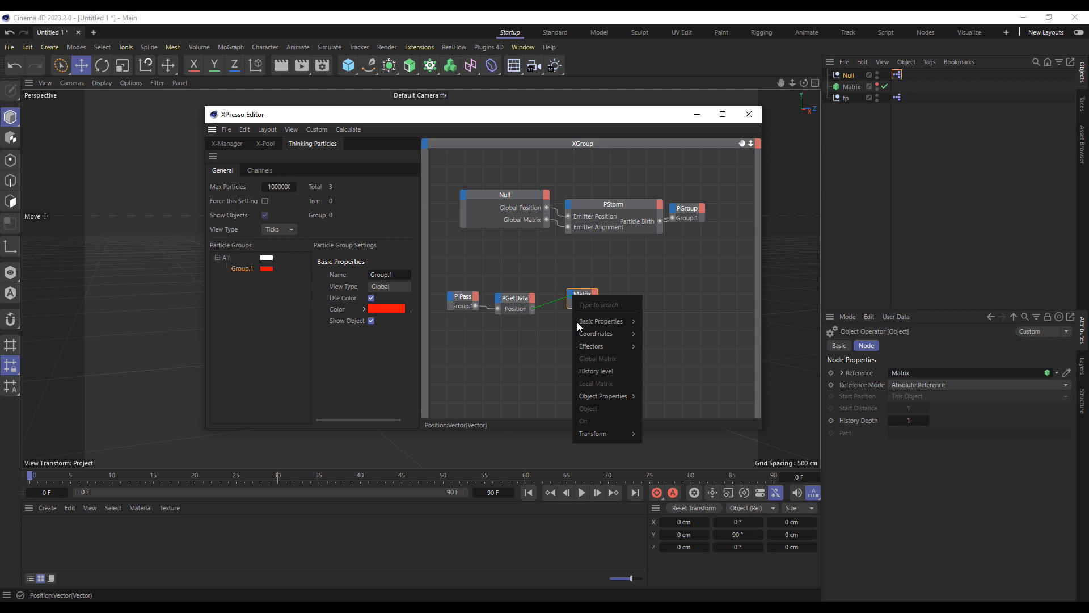
left_click(728, 352)
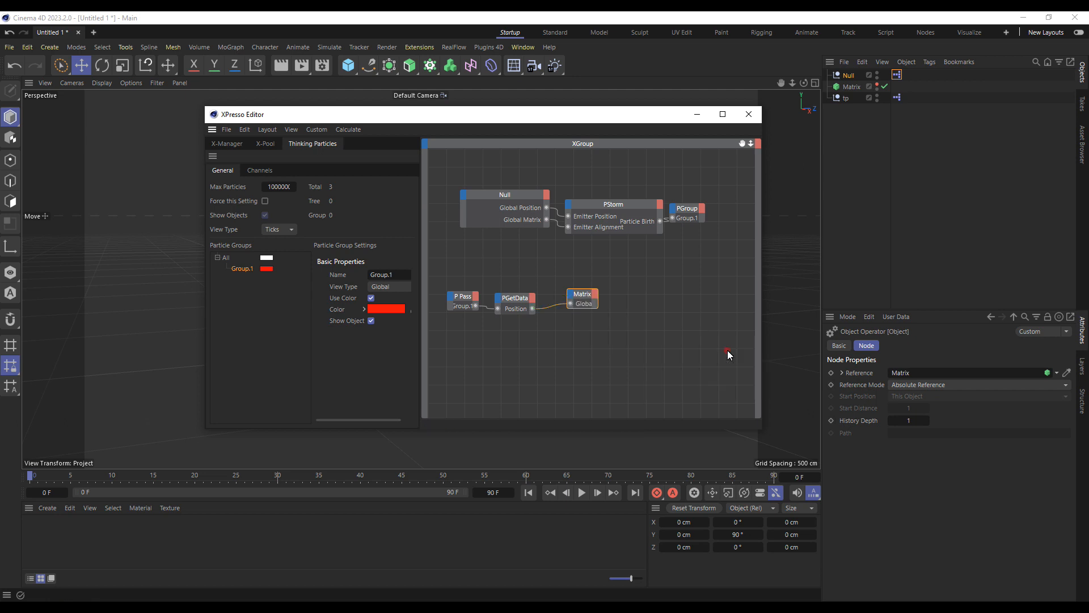
left_click_drag(599, 311, 645, 312)
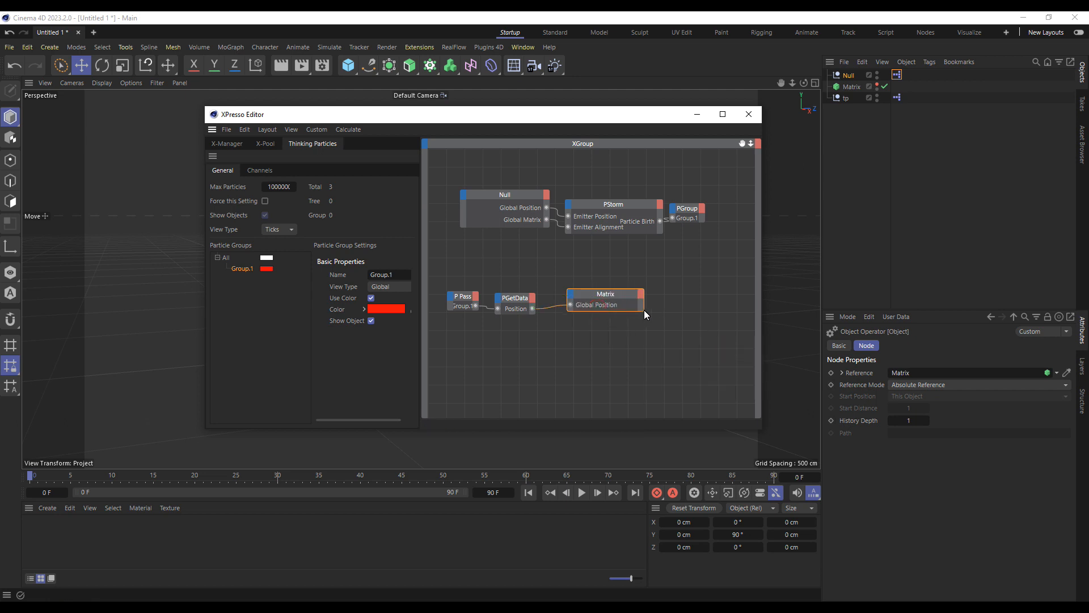
Step: Open the tp object's XPresso setup and add a PGroup node below its PStorm node
left_click(897, 98)
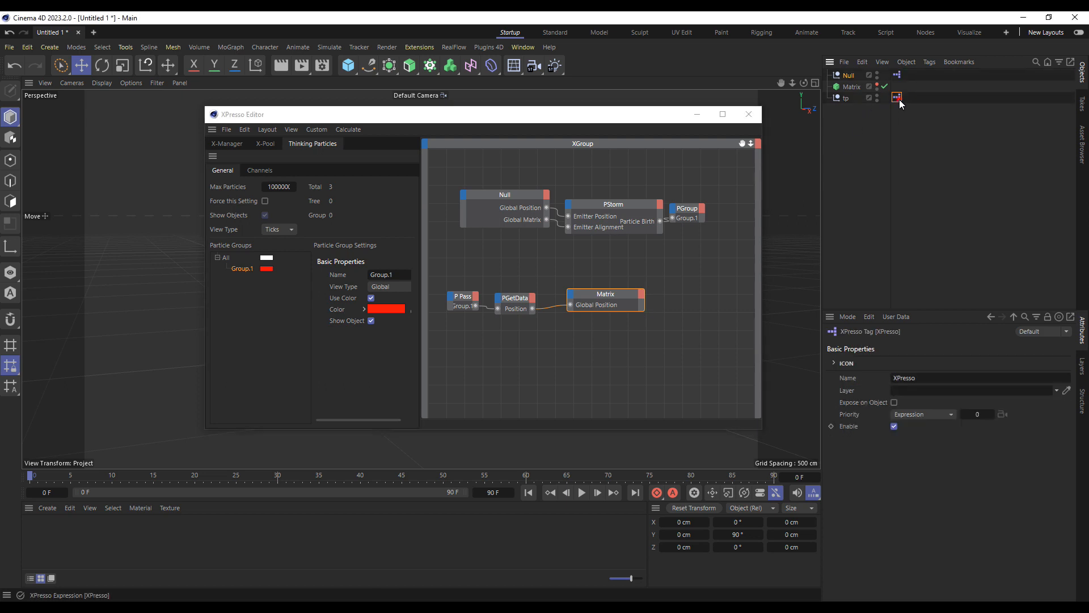
right_click(610, 391)
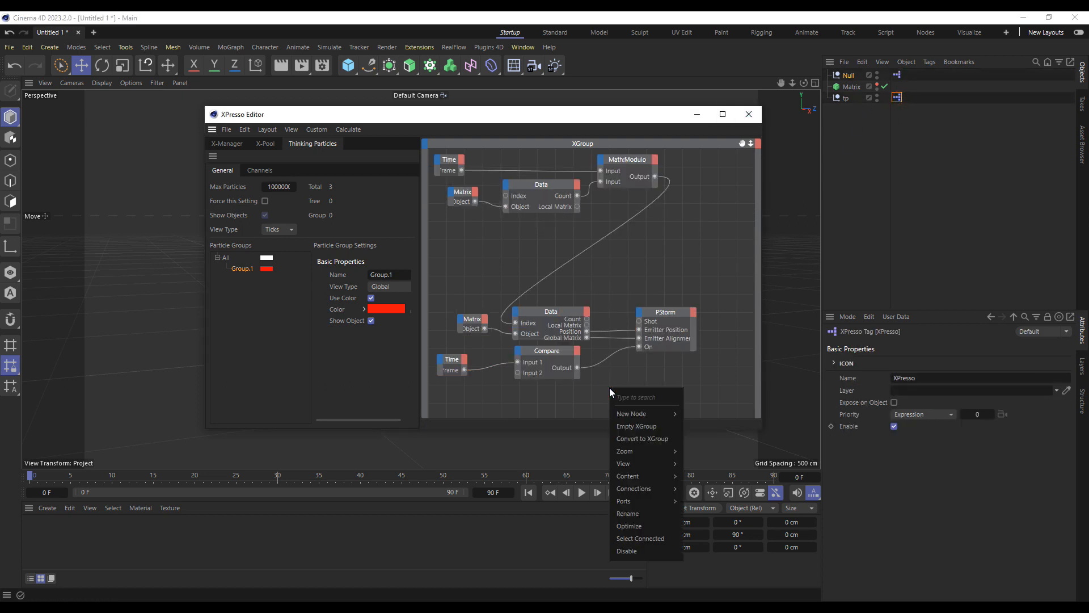
mouse_move(627, 414)
mouse_move(702, 478)
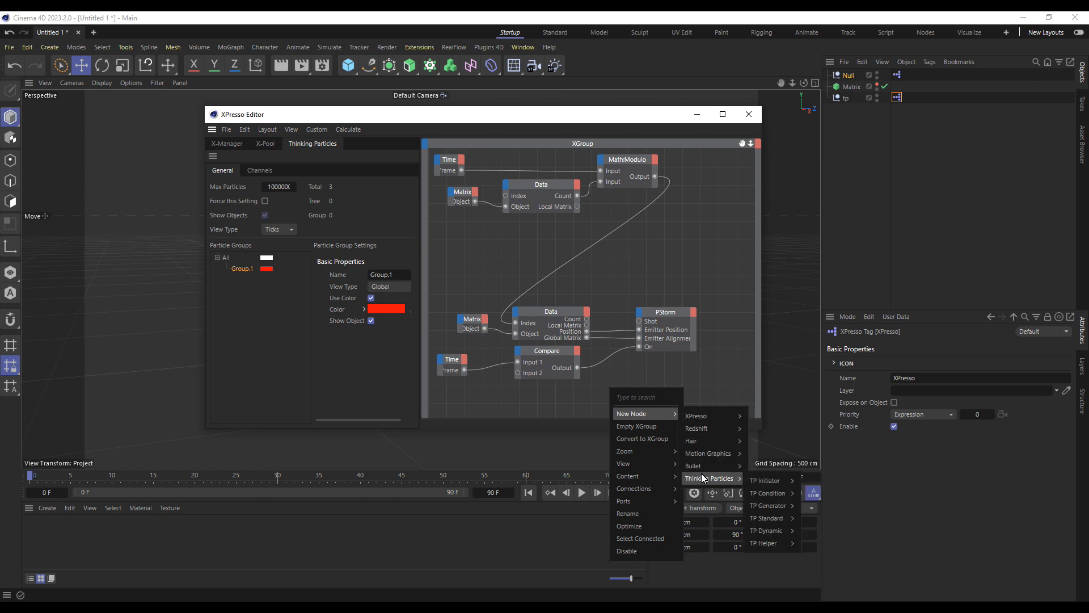
mouse_move(772, 517)
left_click(817, 504)
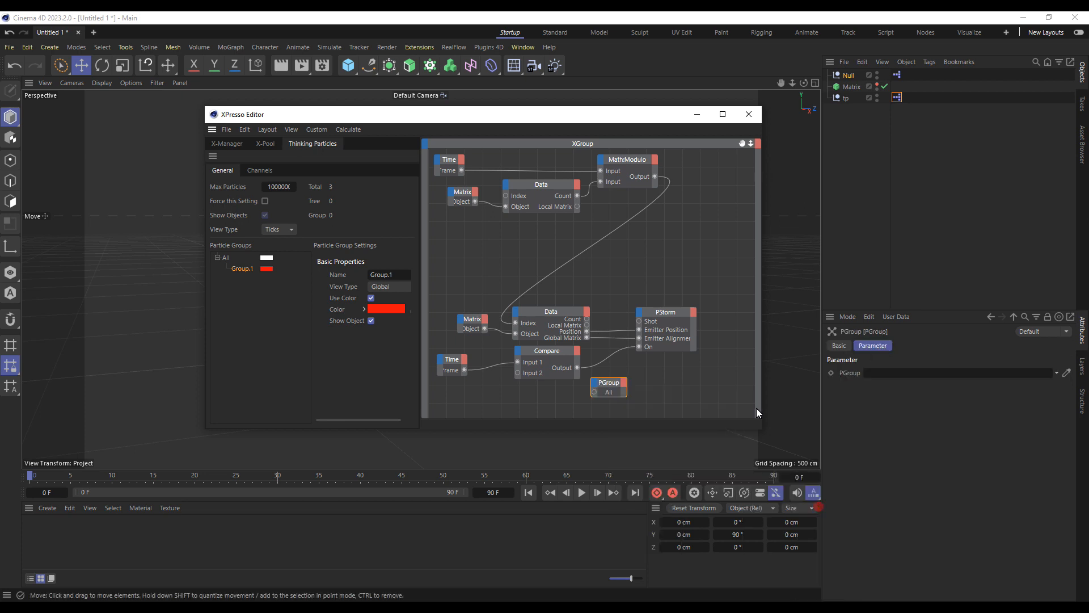
Step: Add a second particle group under All and colour it blue with hue 224° and saturation 60%
right_click(228, 257)
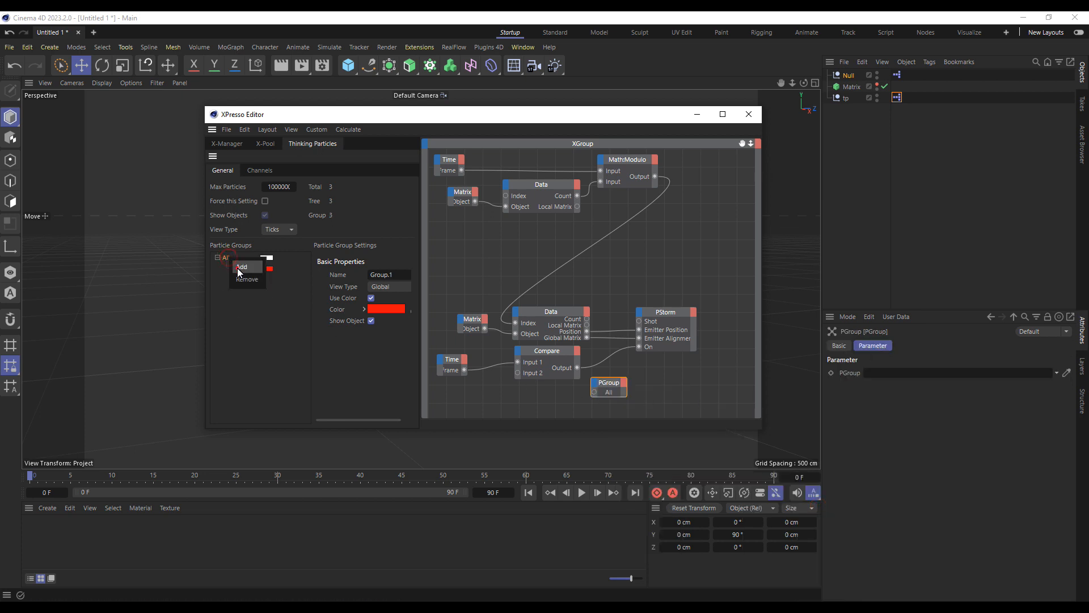
left_click(241, 266)
left_click(270, 278)
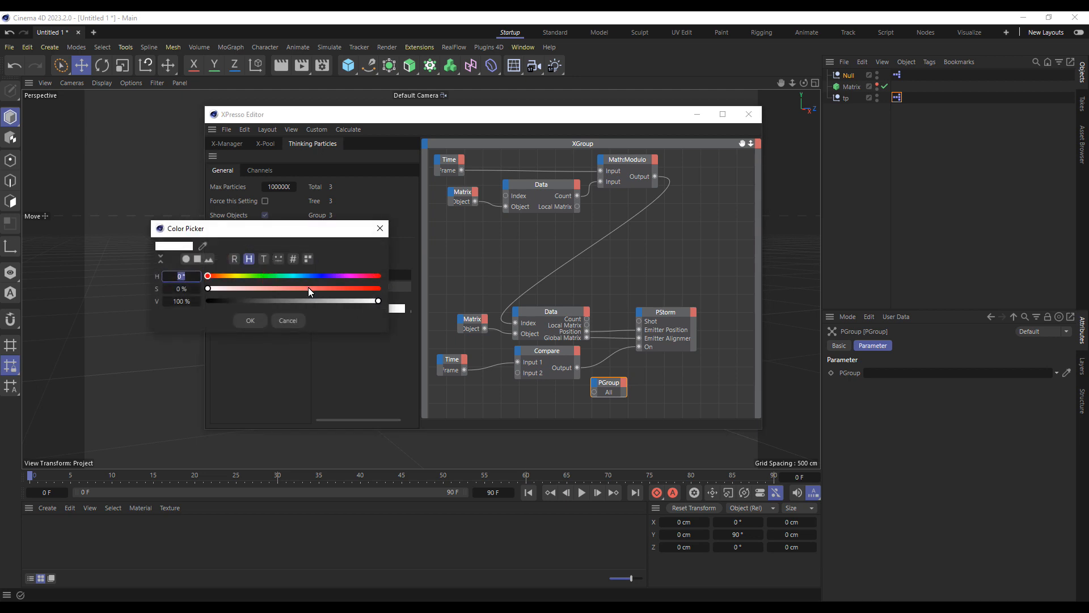
left_click(310, 288)
left_click(313, 276)
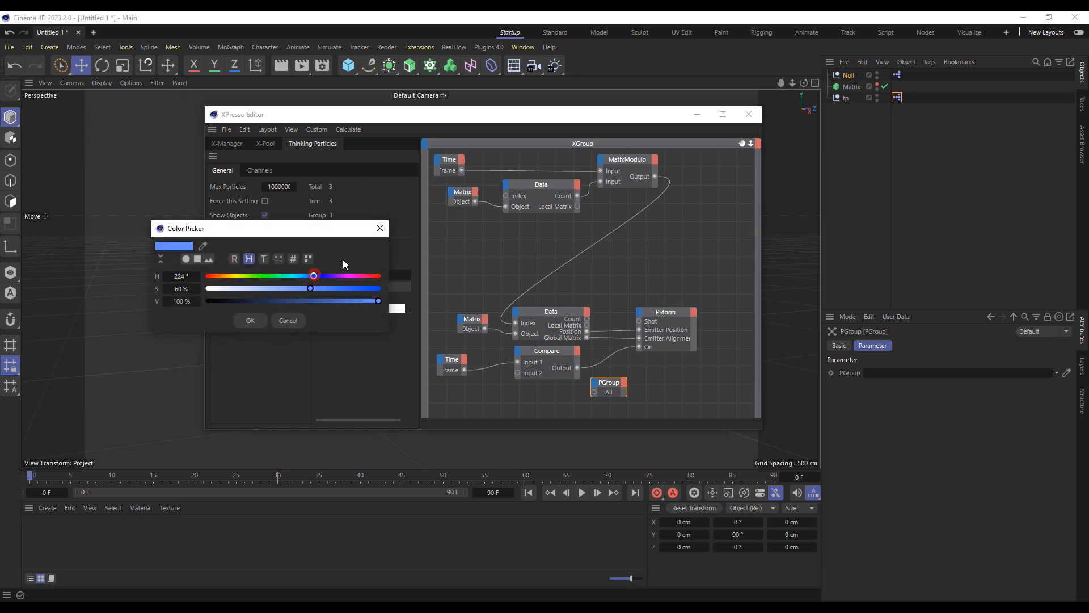
left_click(248, 321)
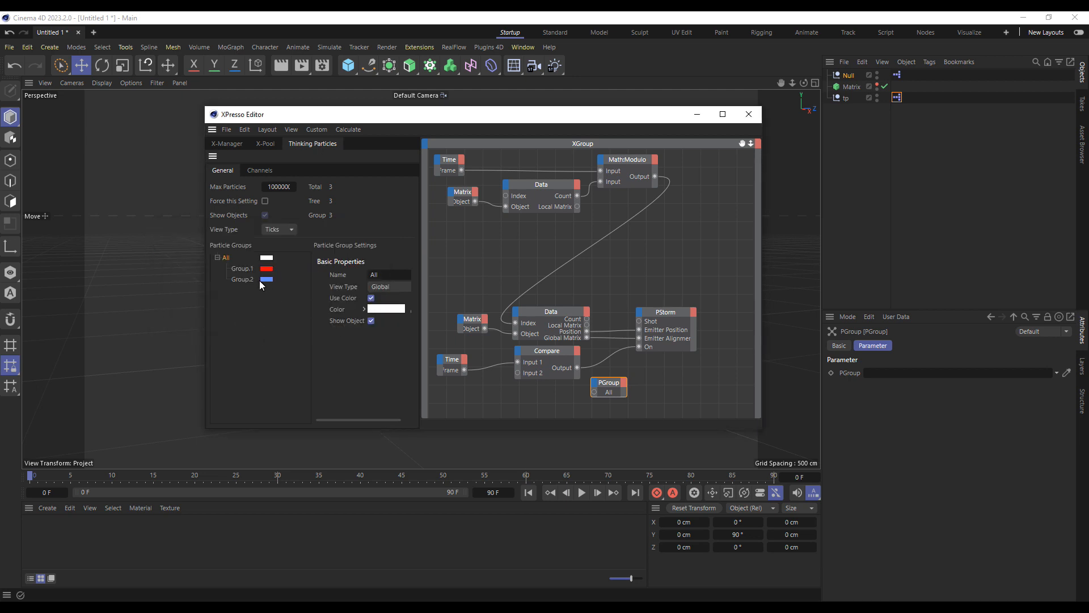
Step: Assign the blue particle group to the new PGroup node and connect PStorm's Particle Birth output to it
left_click_drag(259, 283, 715, 370)
left_click(693, 313)
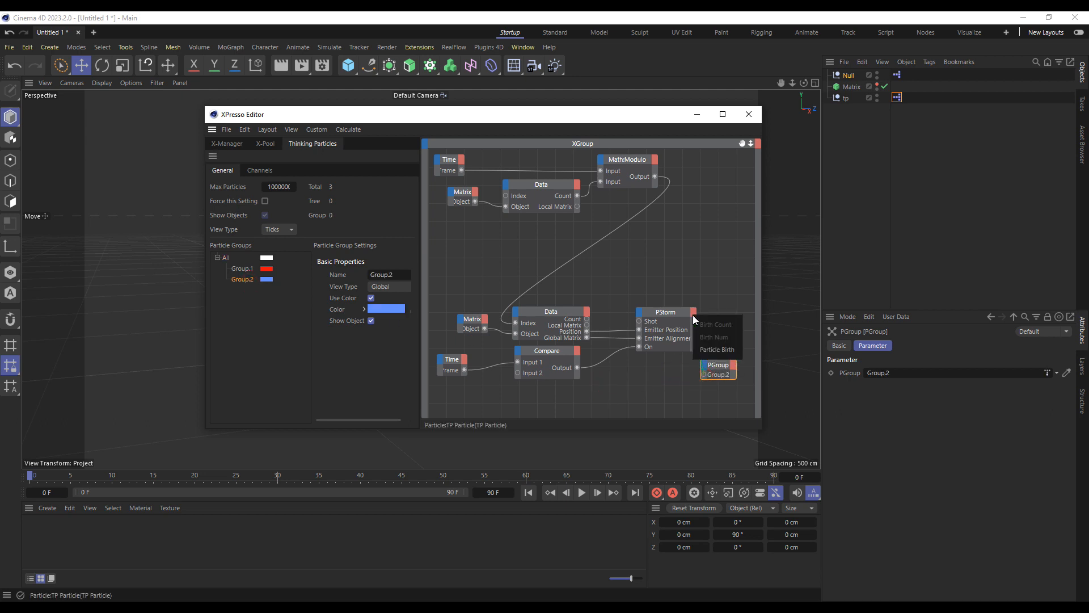
left_click(717, 350)
left_click_drag(693, 334, 704, 374)
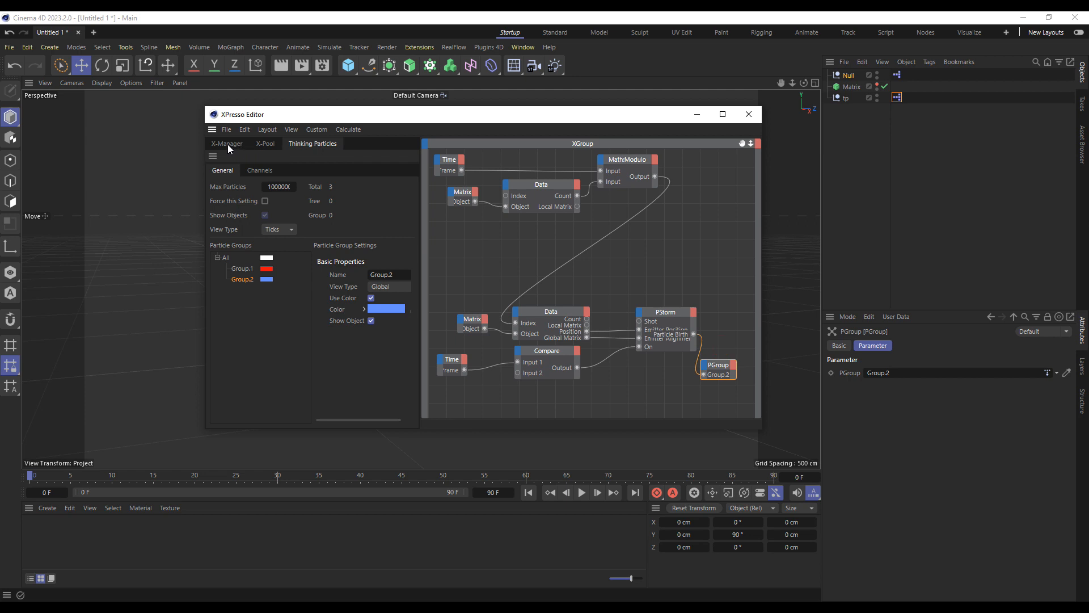
Step: Close the XPresso editor, play the animation to check both particle streams and return to the first frame
left_click(227, 144)
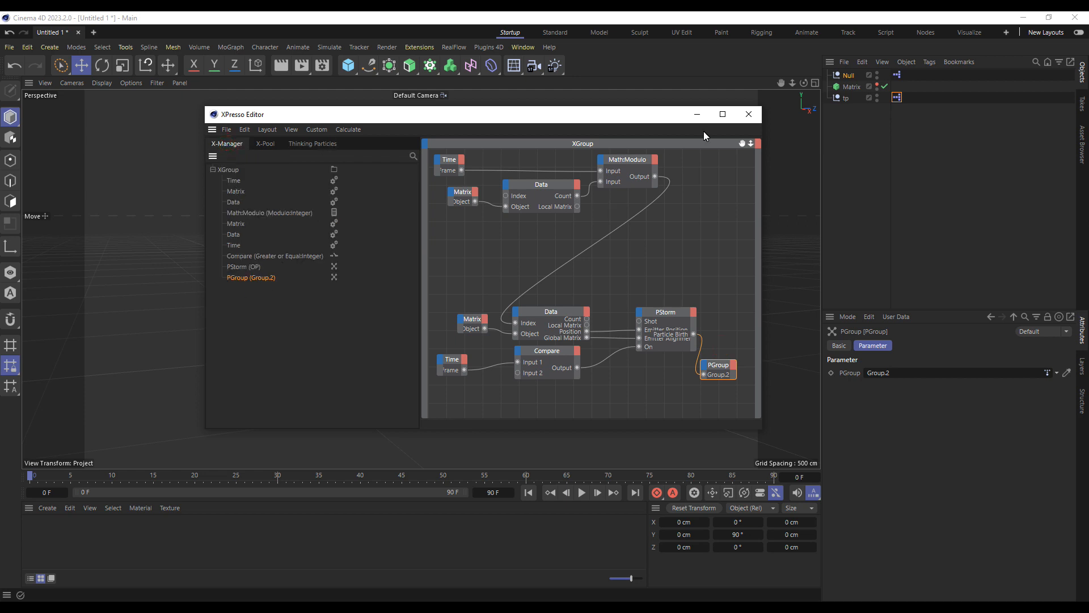
left_click(749, 114)
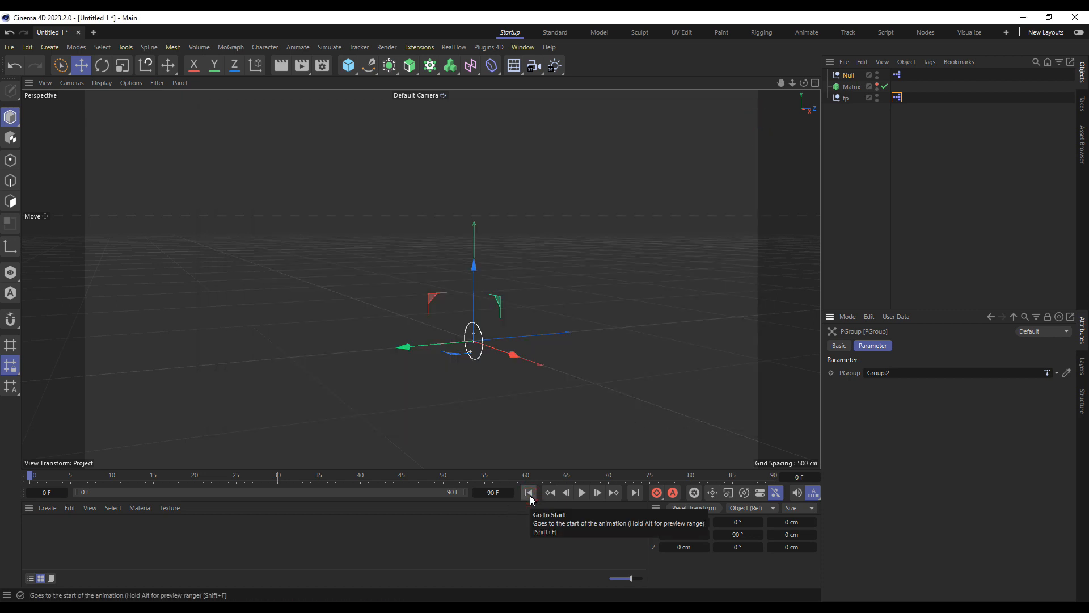
left_click(582, 493)
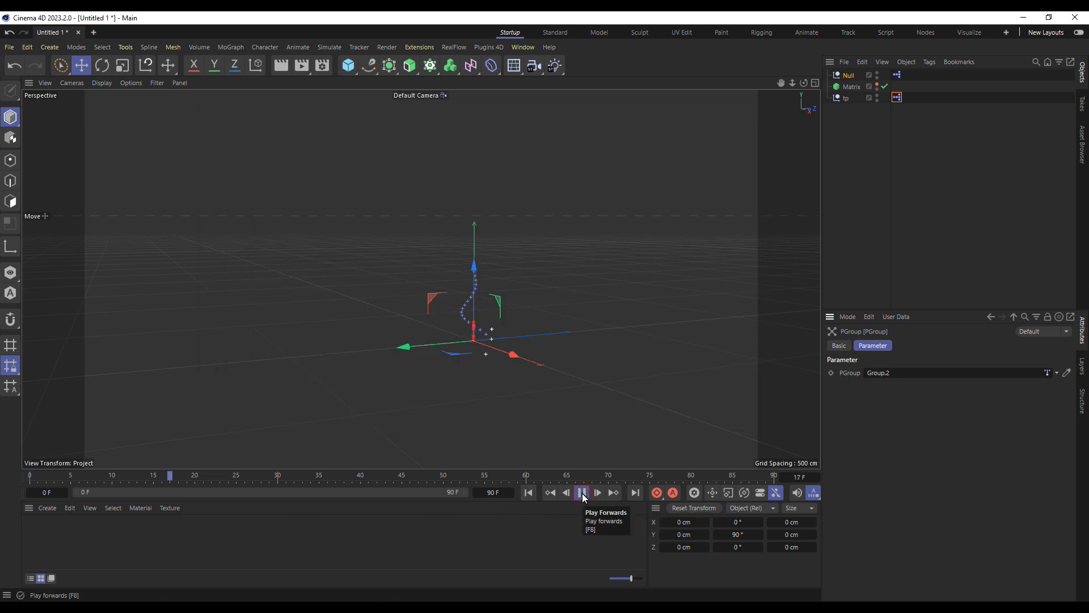
left_click(582, 492)
left_click(529, 493)
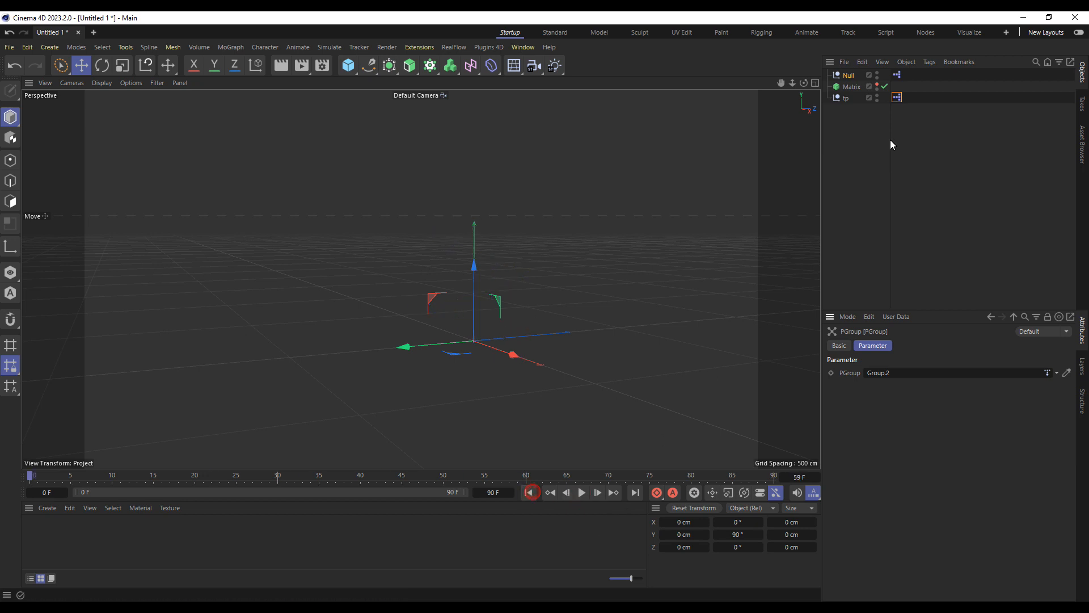
Step: Open the Null object's XPresso setup and move its Null node lower to free space above it
double_click(895, 75)
left_click_drag(893, 72, 616, 106)
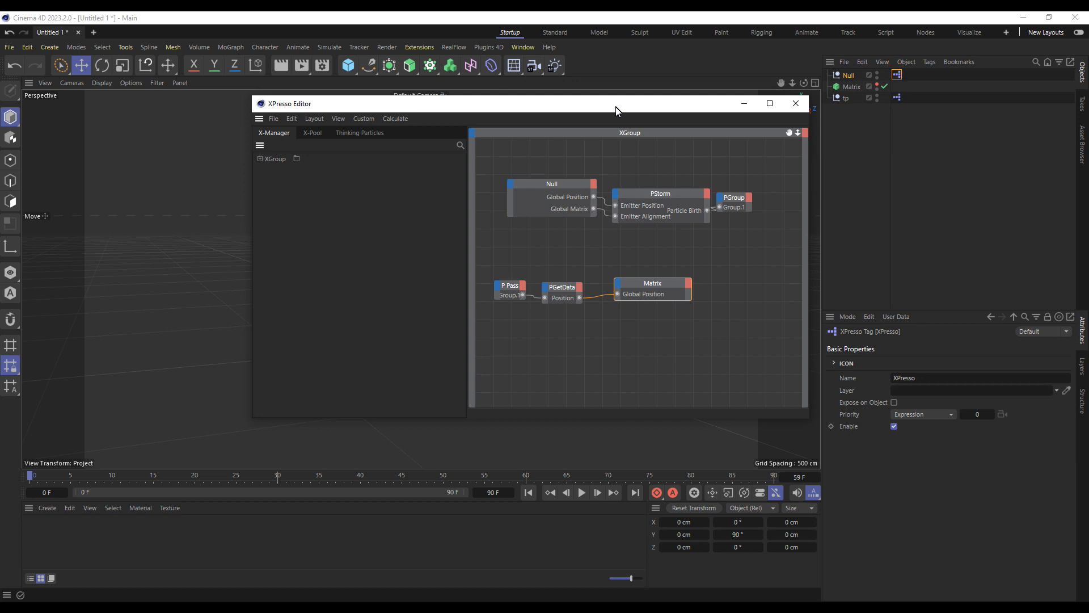
left_click_drag(550, 182, 540, 205)
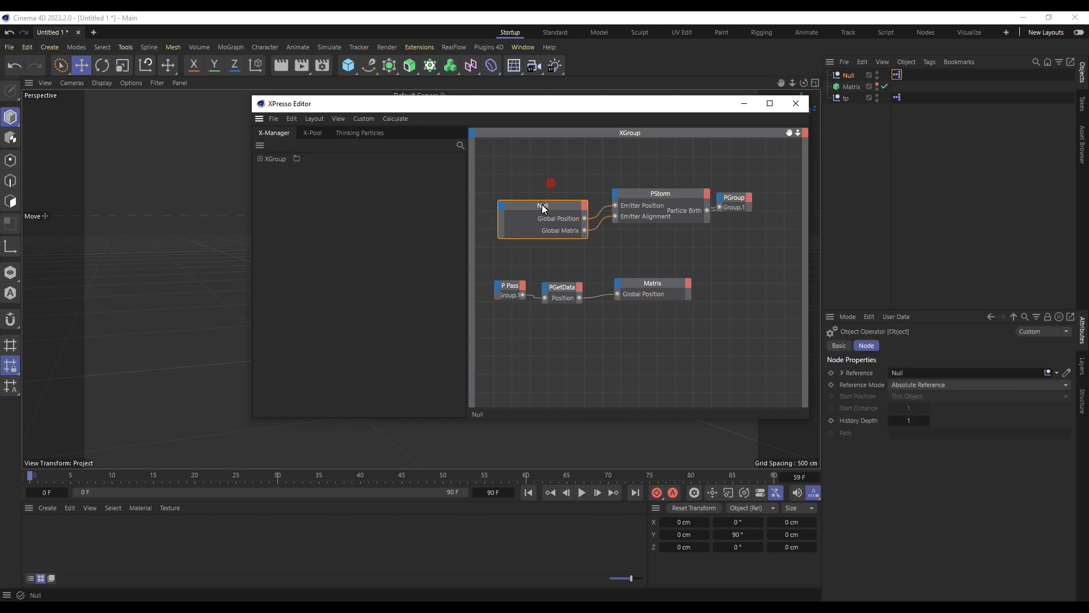
Step: Add a Time node above the Null node and give it a Frame output
right_click(512, 159)
mouse_move(543, 186)
mouse_move(607, 187)
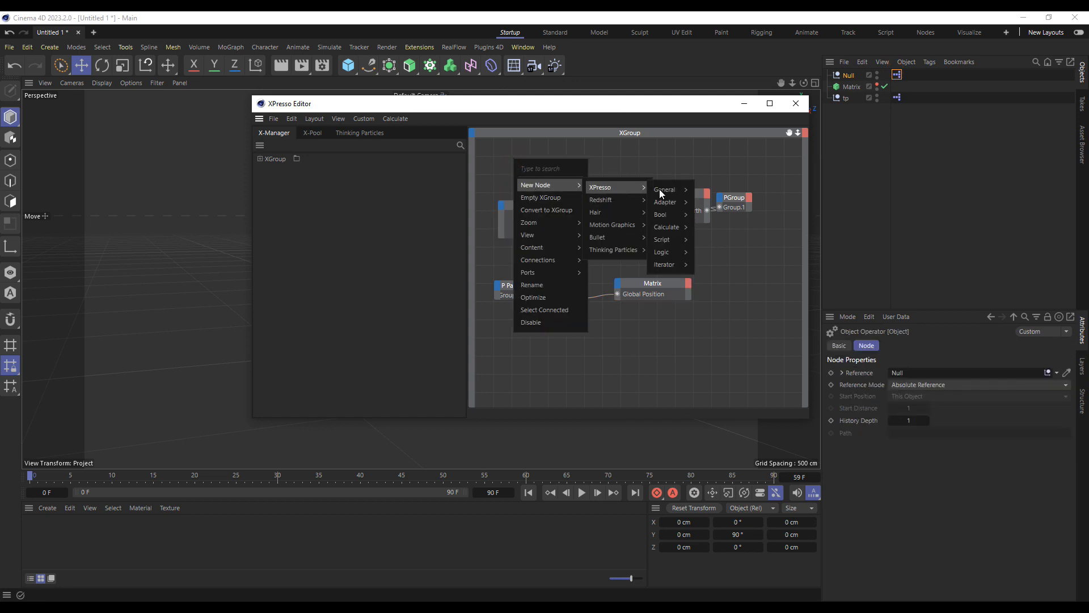
mouse_move(670, 189)
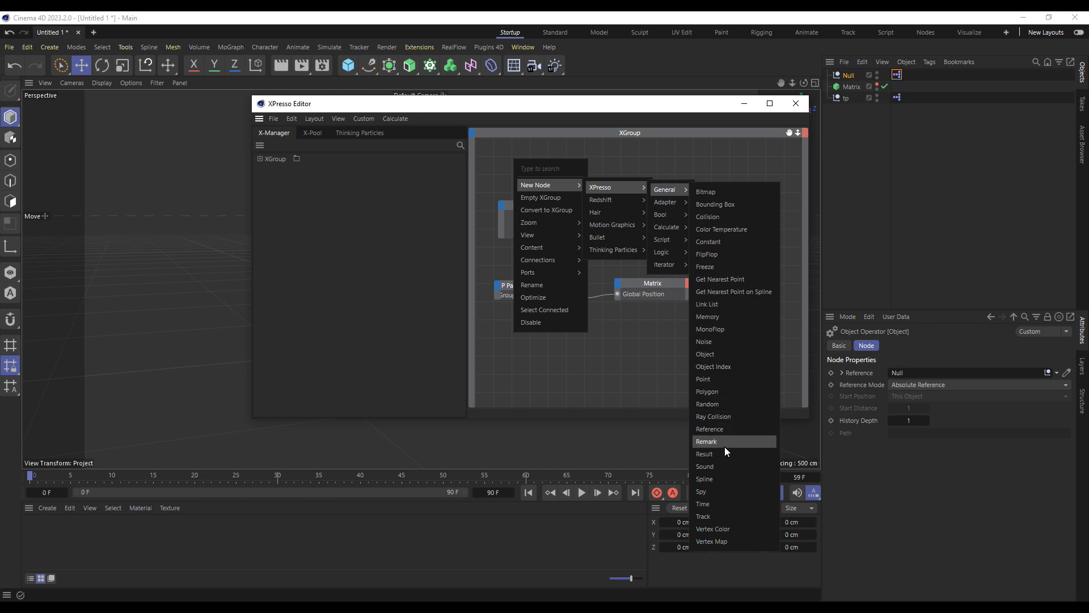
left_click(718, 502)
left_click(525, 152)
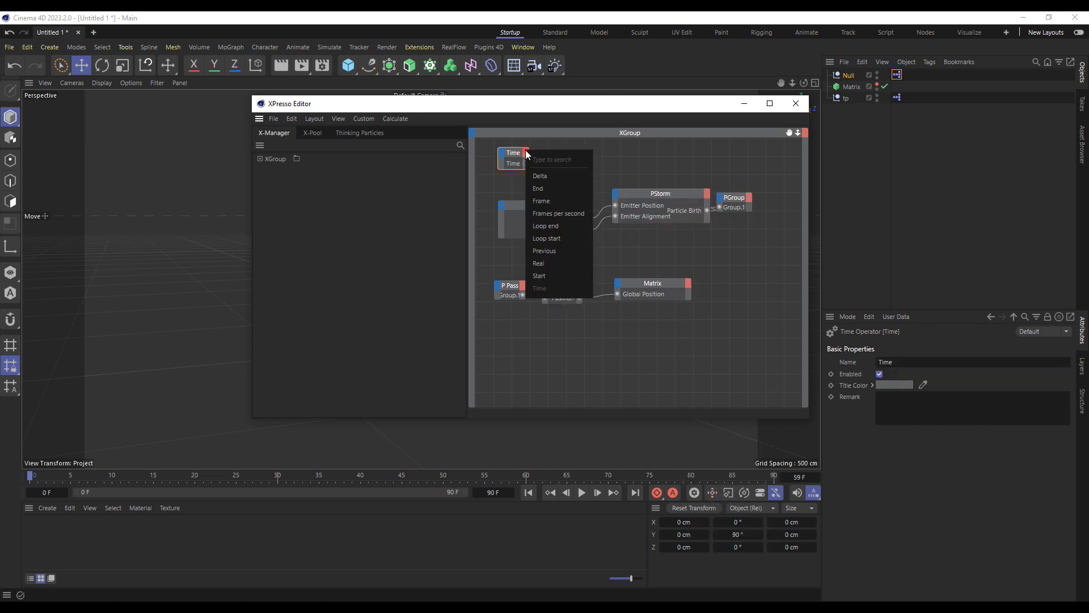
left_click(542, 203)
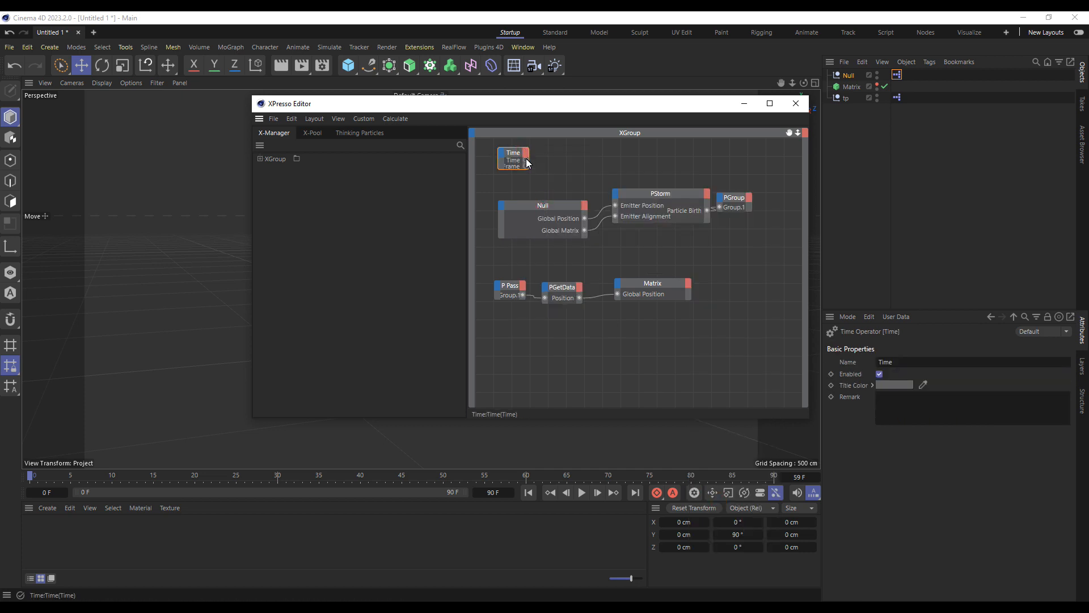
Step: Add a Compare node beside the Time node and connect Time's Frame output to its Input 1
right_click(559, 152)
mouse_move(590, 177)
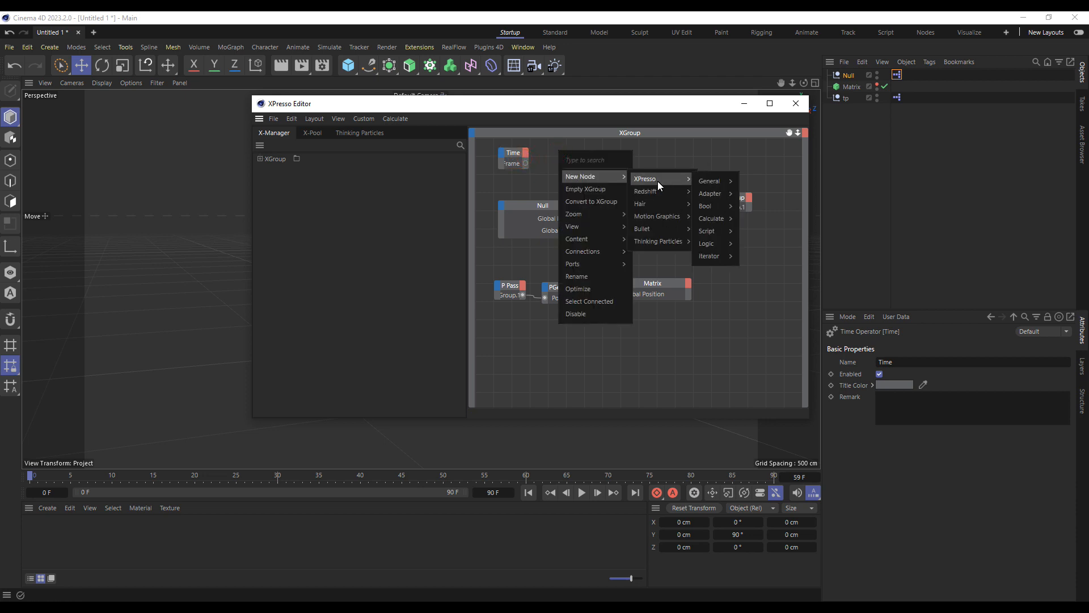
mouse_move(686, 181)
mouse_move(713, 240)
left_click(765, 249)
left_click_drag(554, 139, 570, 151)
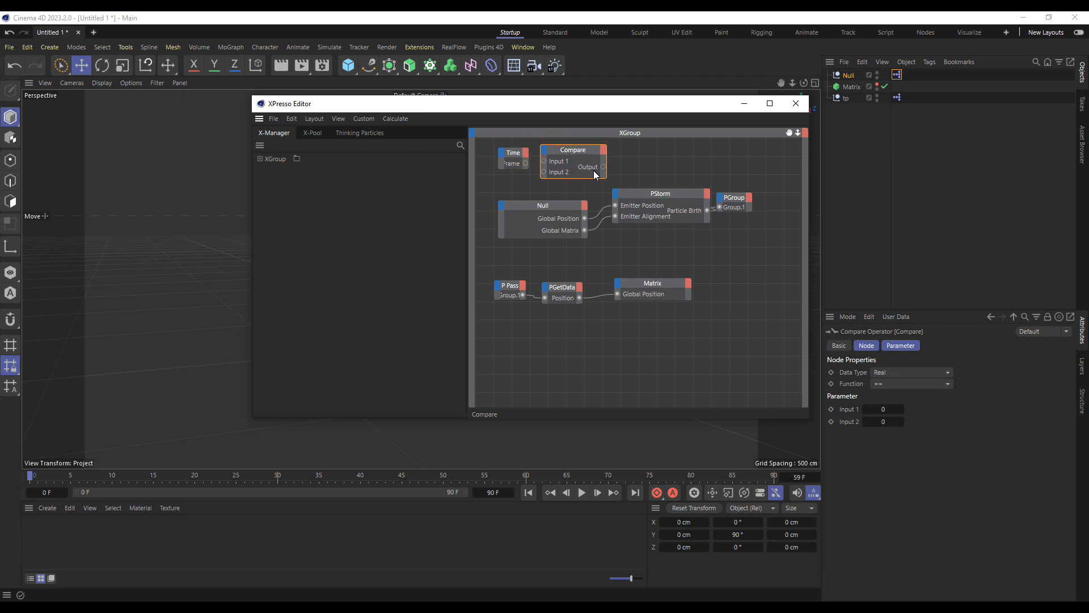
left_click_drag(542, 162, 544, 162)
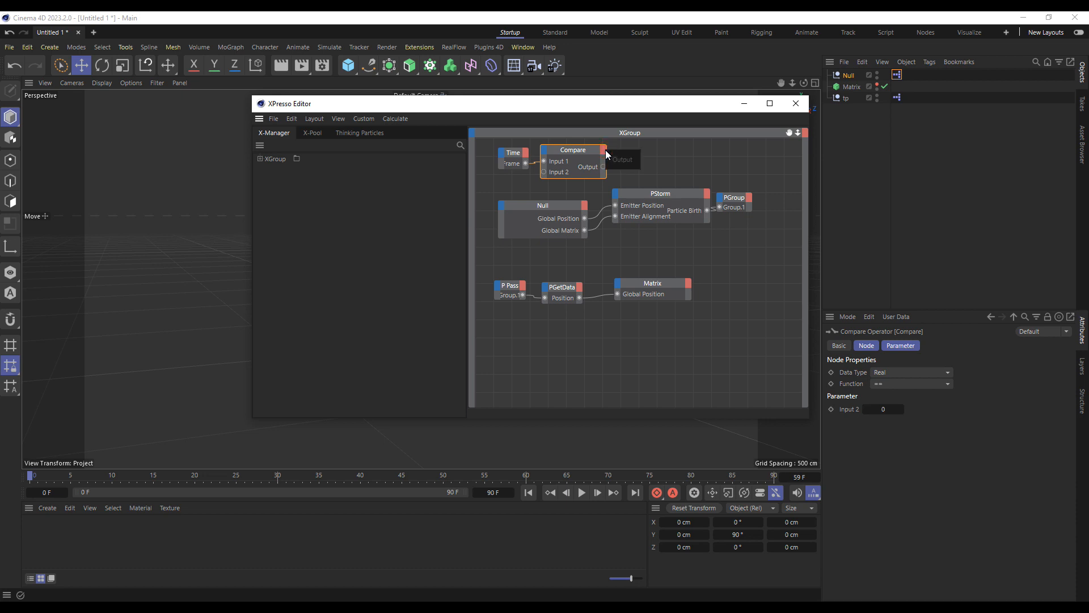
Step: Give the PStorm node an On input and connect the Compare node's Output to it
left_click(614, 195)
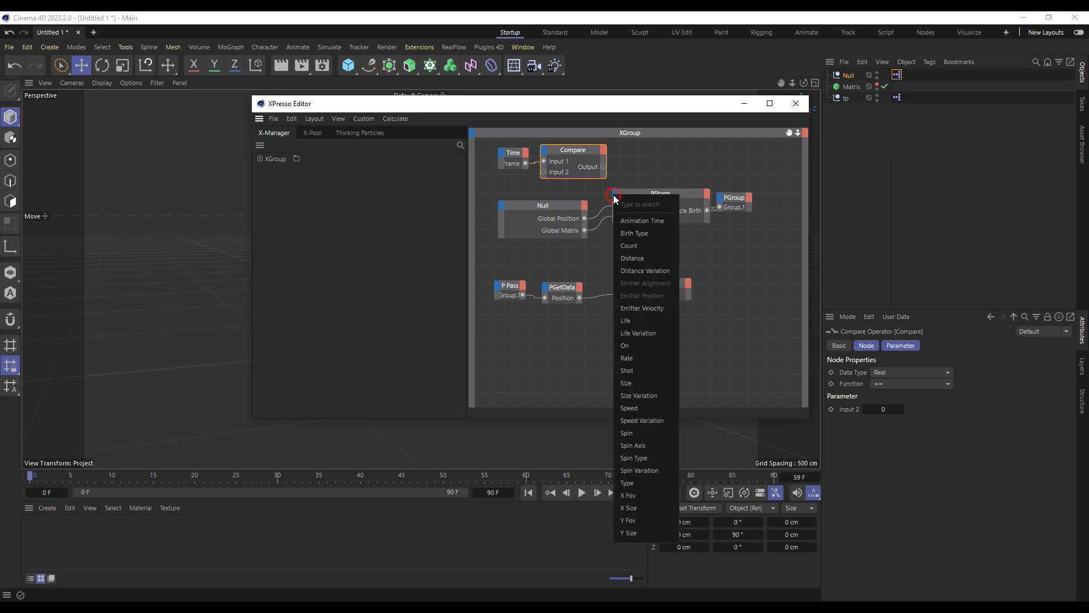
left_click(636, 345)
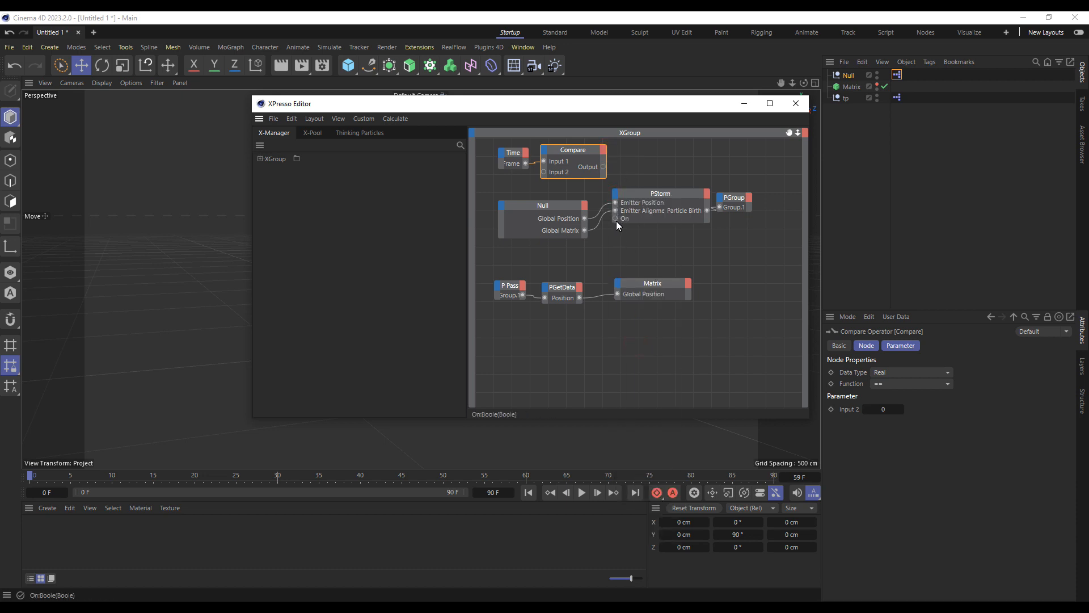
left_click_drag(605, 171, 604, 170)
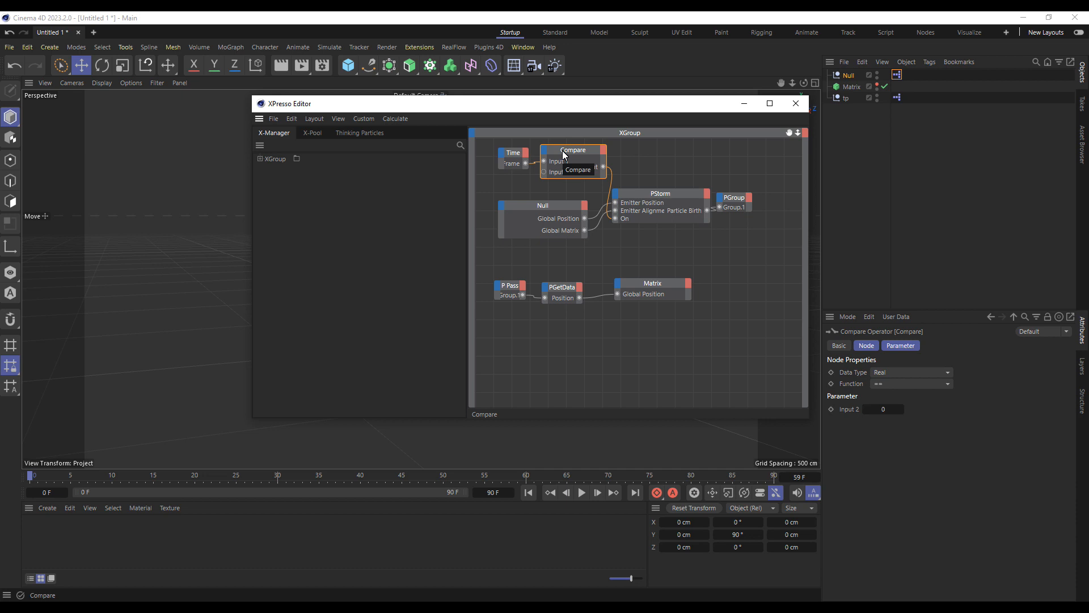
Step: Close the XPresso editor, play the animation to check the particle emission and return to the first frame
left_click(796, 103)
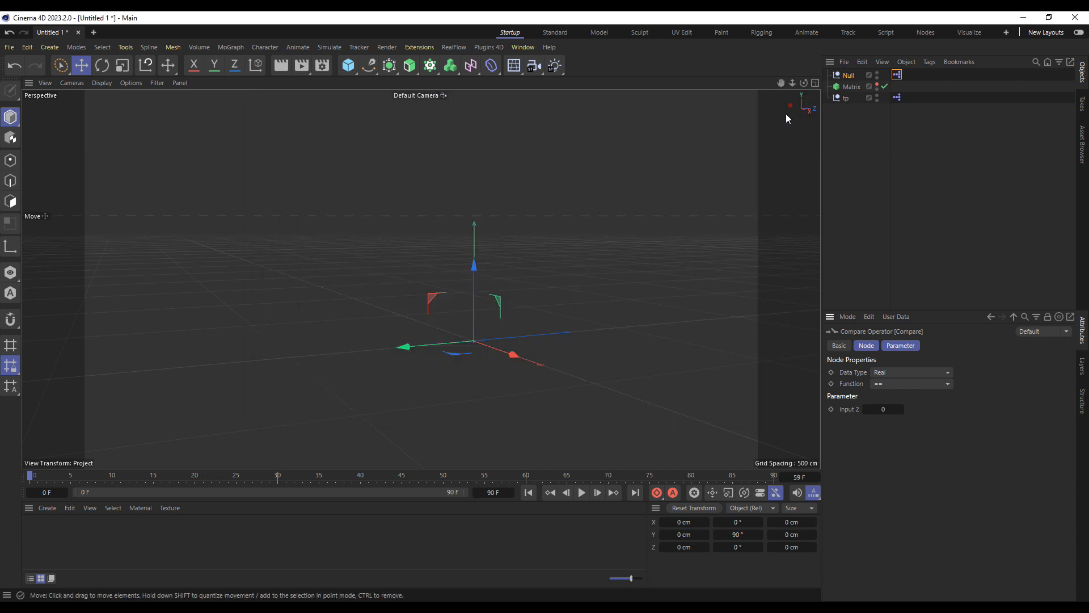
left_click(533, 494)
left_click(583, 492)
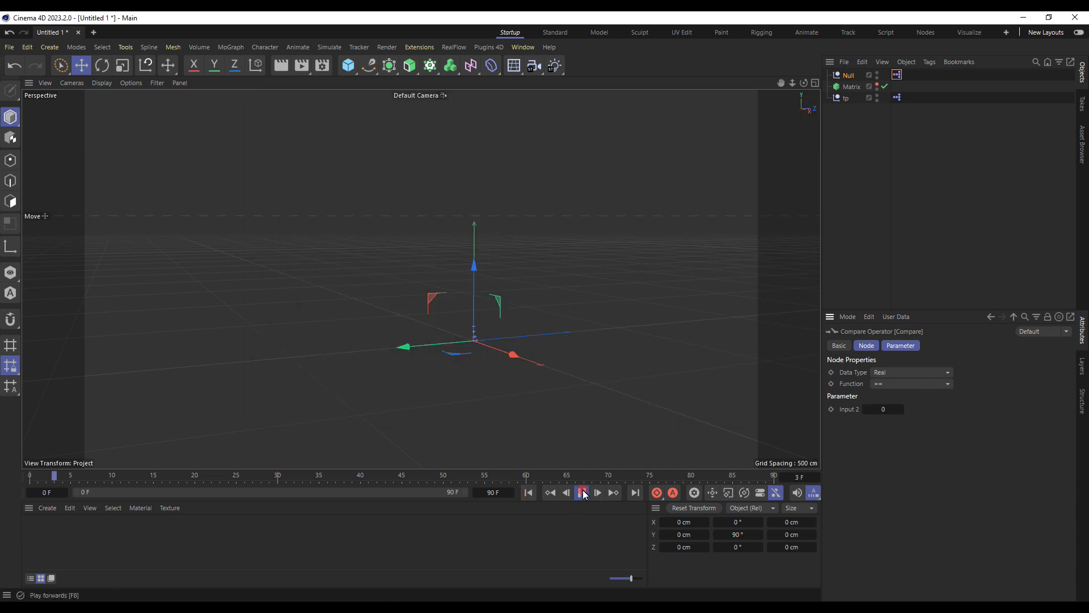
left_click(581, 493)
left_click(529, 492)
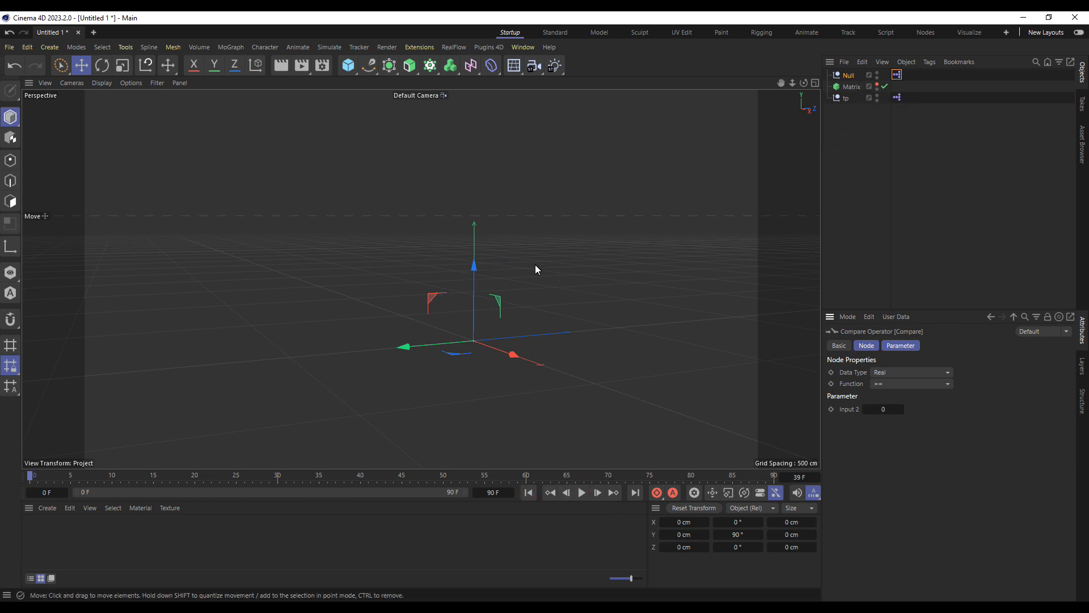
right_click_drag(567, 268, 531, 270, "alt")
middle_click_drag(530, 270, 457, 342, "alt")
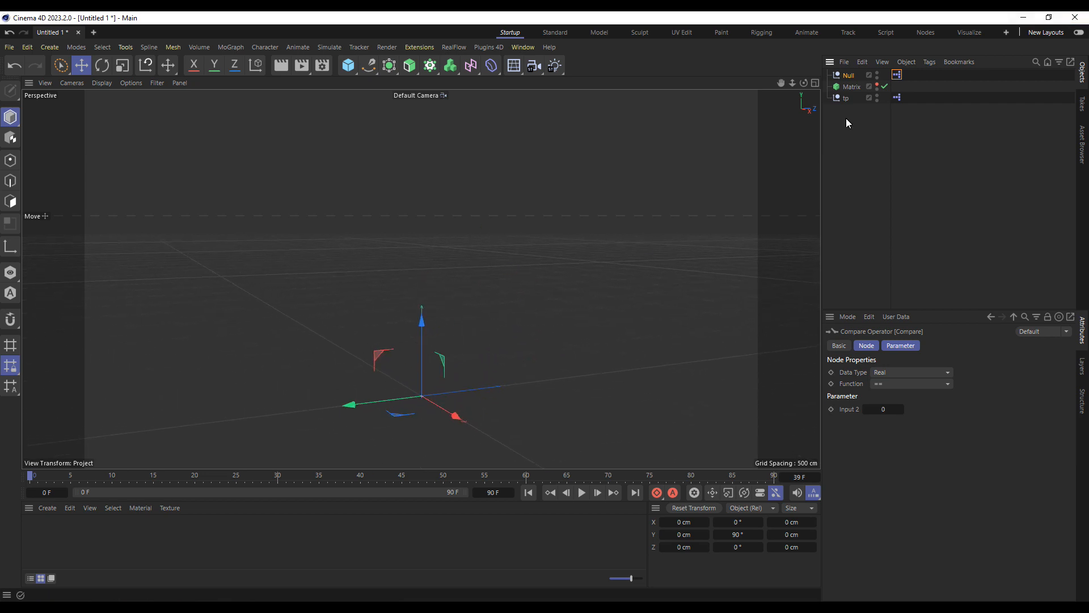
left_click(582, 492)
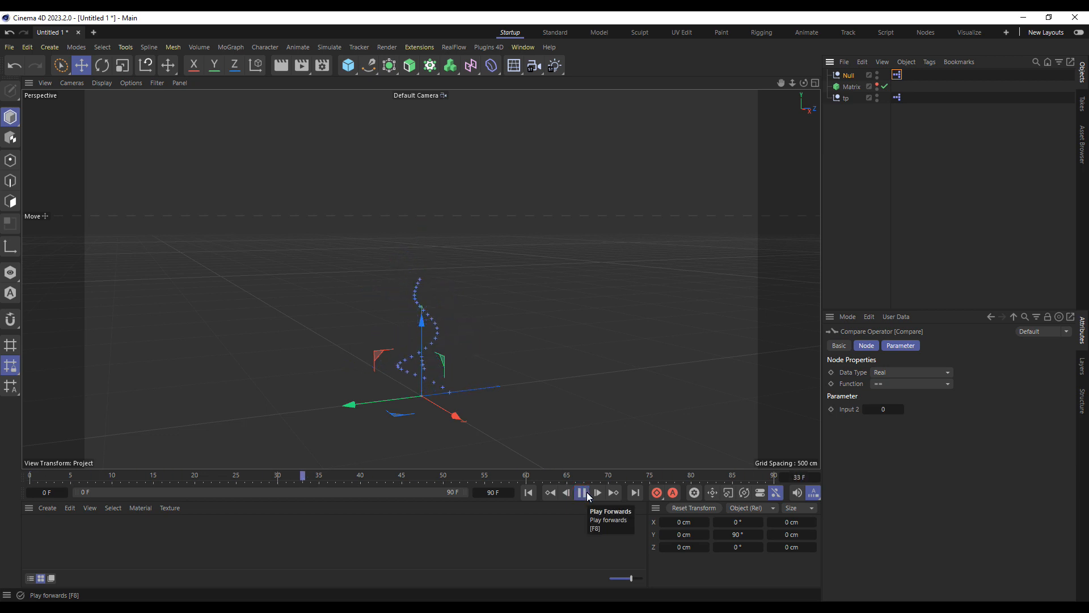
left_click(583, 493)
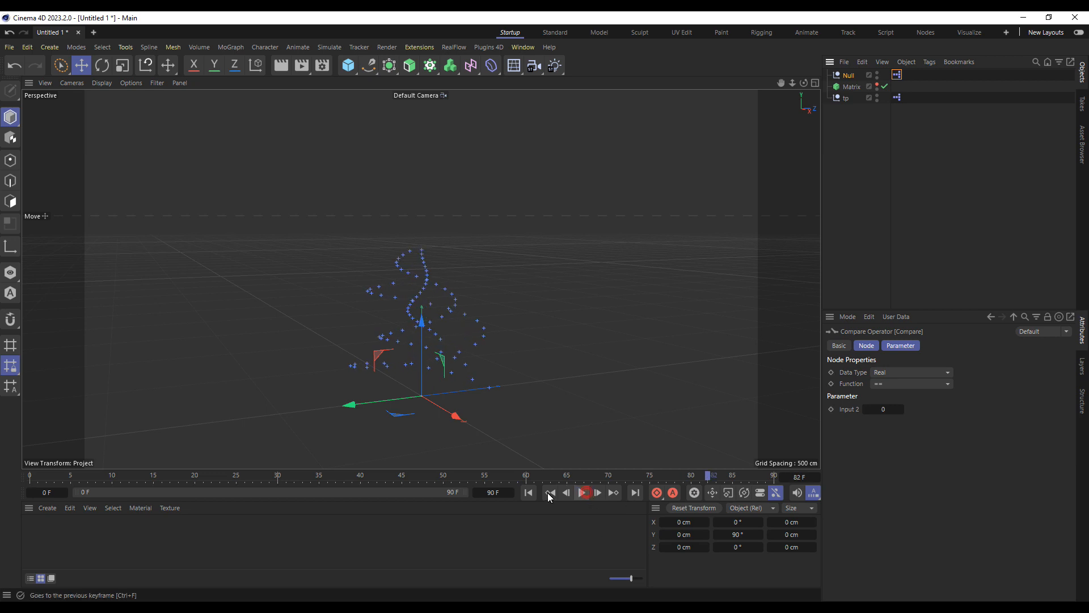
left_click(531, 493)
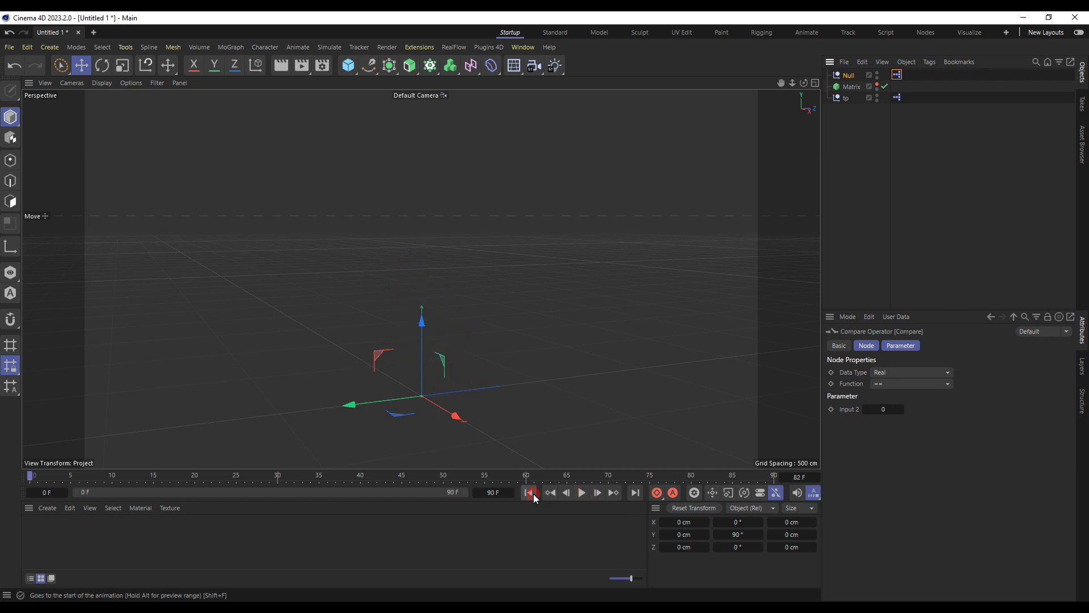
Step: Add a standard particle Emitter object to the scene
left_click(852, 87)
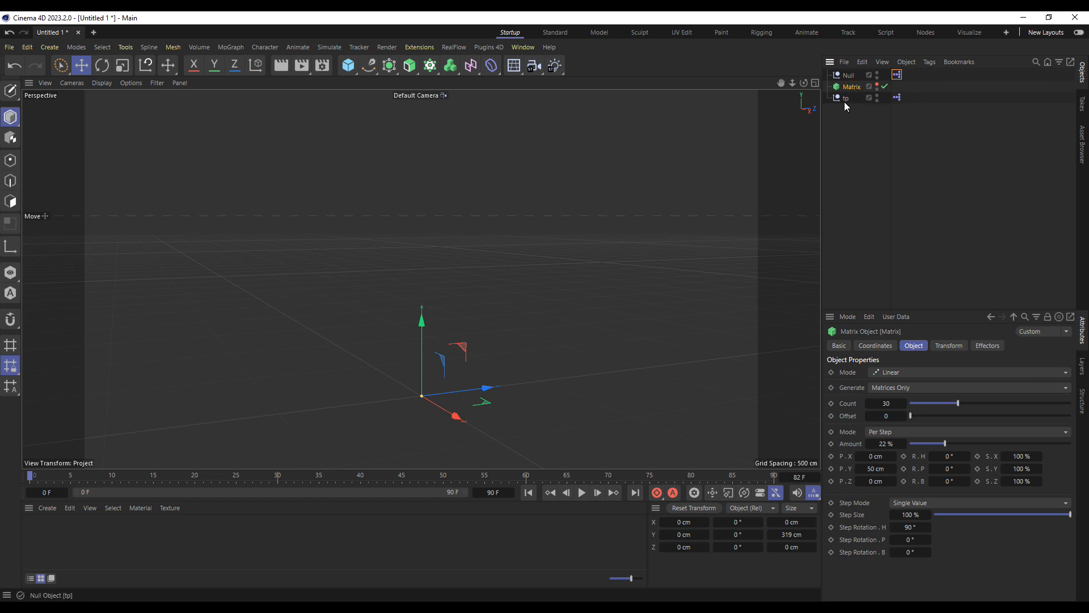
left_click(530, 493)
left_click(333, 48)
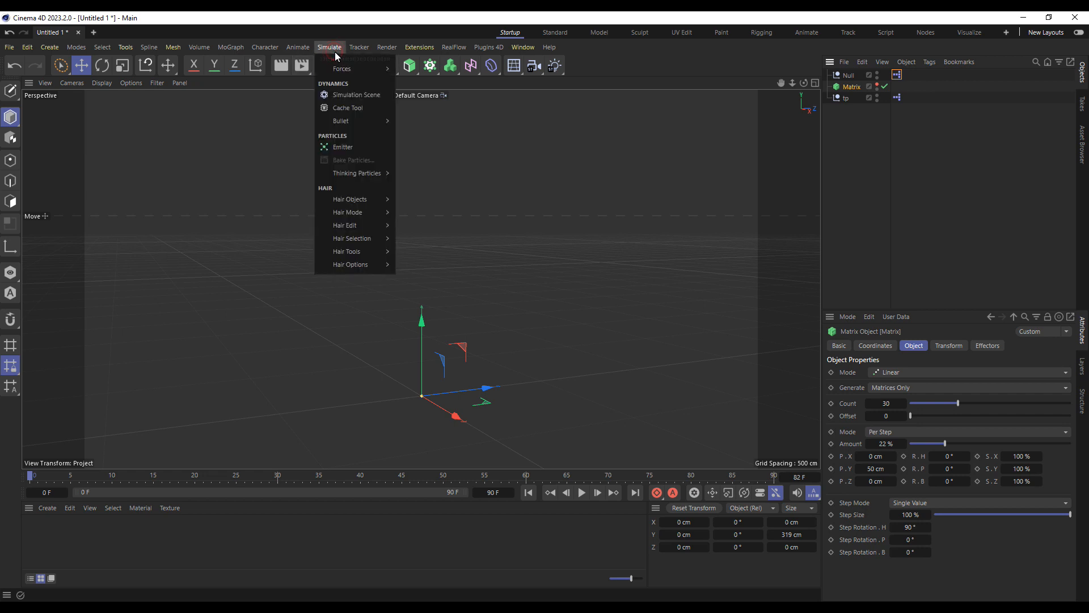
left_click(343, 147)
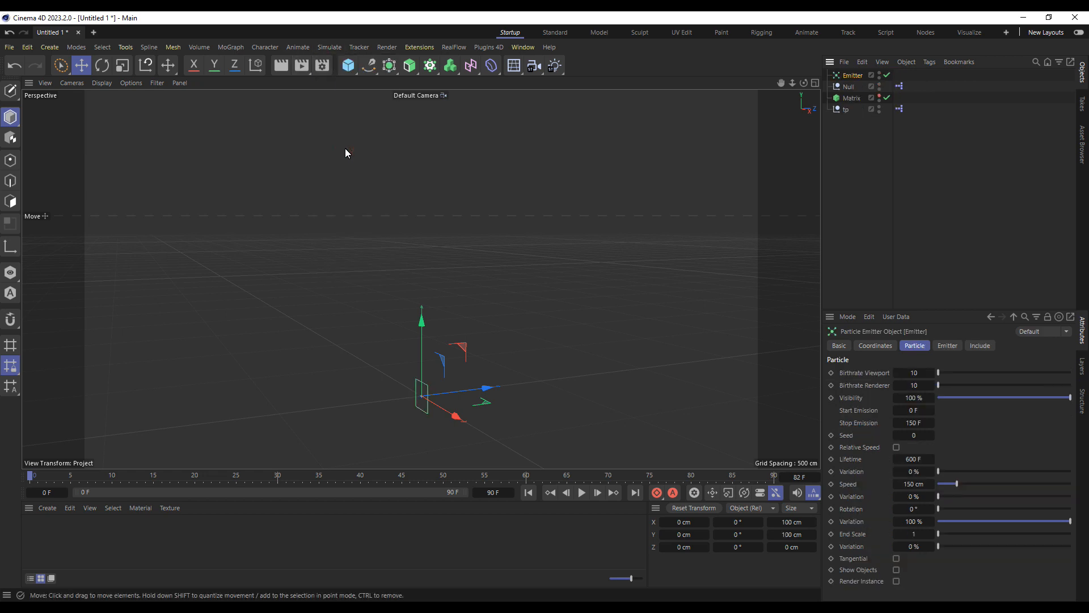
Step: Set the Matrix object's mode to Object and assign the Emitter as its source object
left_click(857, 98)
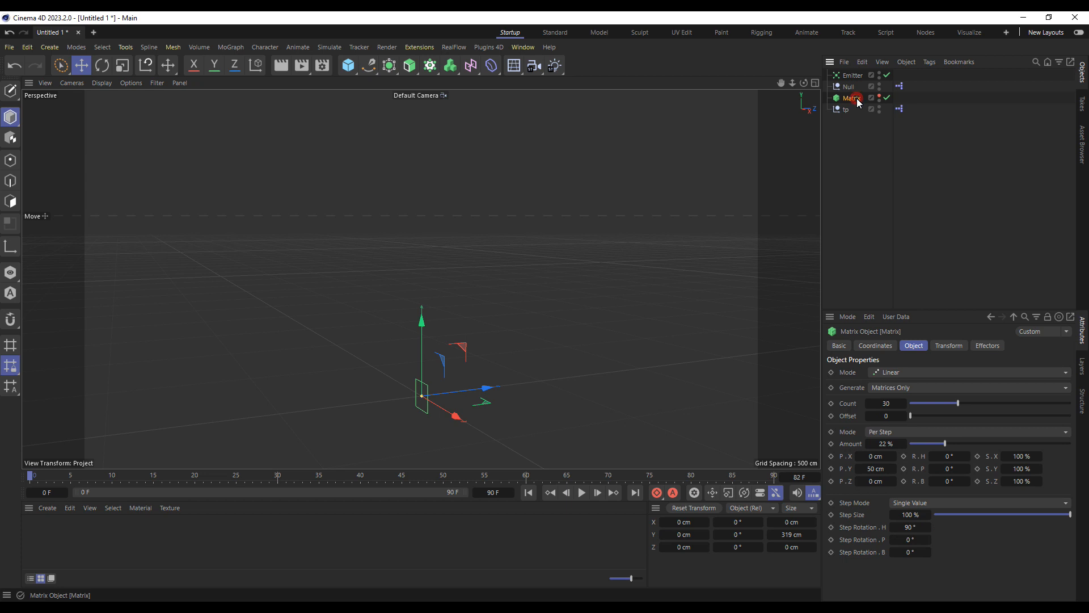
left_click(926, 372)
left_click(931, 383)
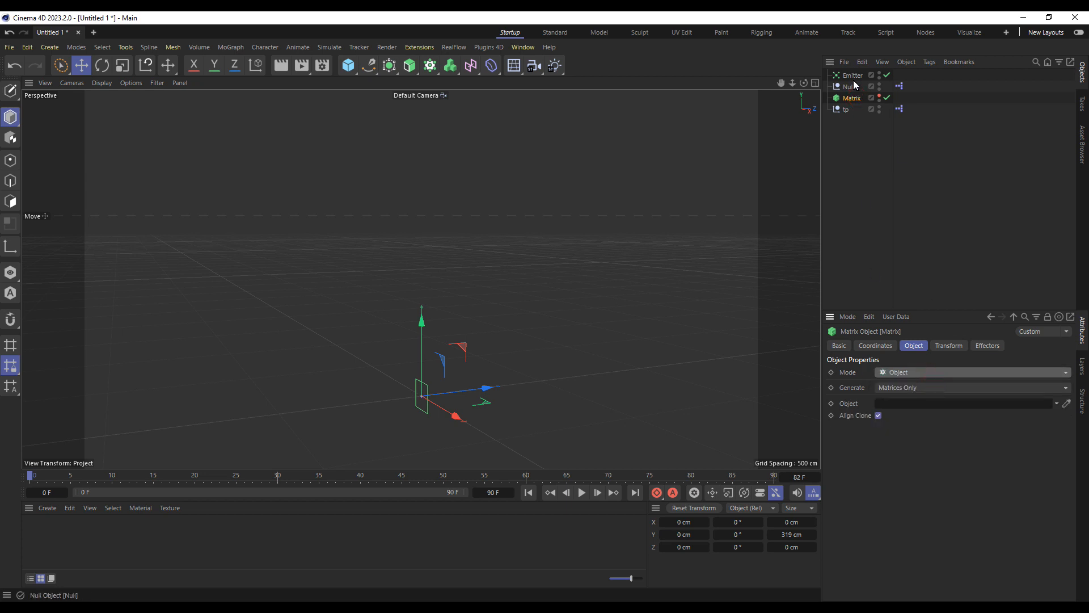
left_click_drag(853, 75, 930, 338)
left_click_drag(949, 409, 952, 400)
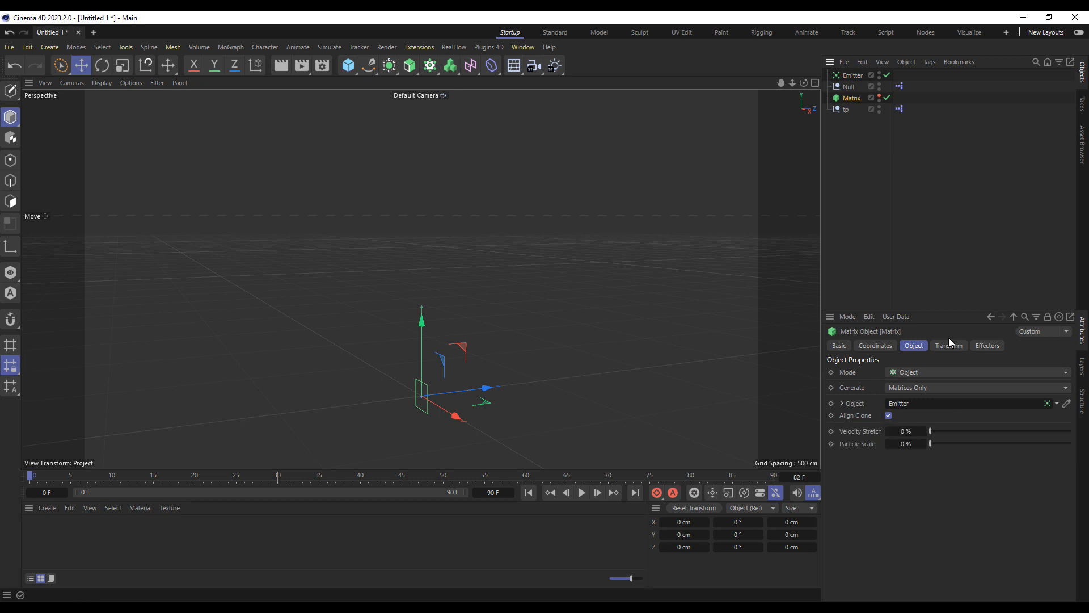
Step: Review the Null object's XPresso setup, close it and delete the Null object
left_click(849, 87)
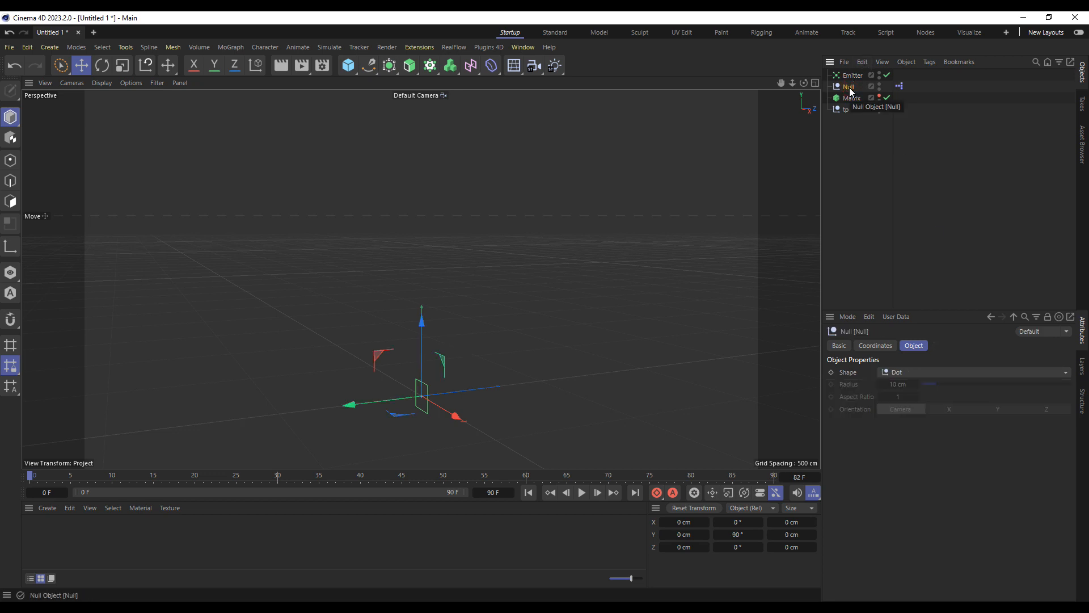
double_click(899, 85)
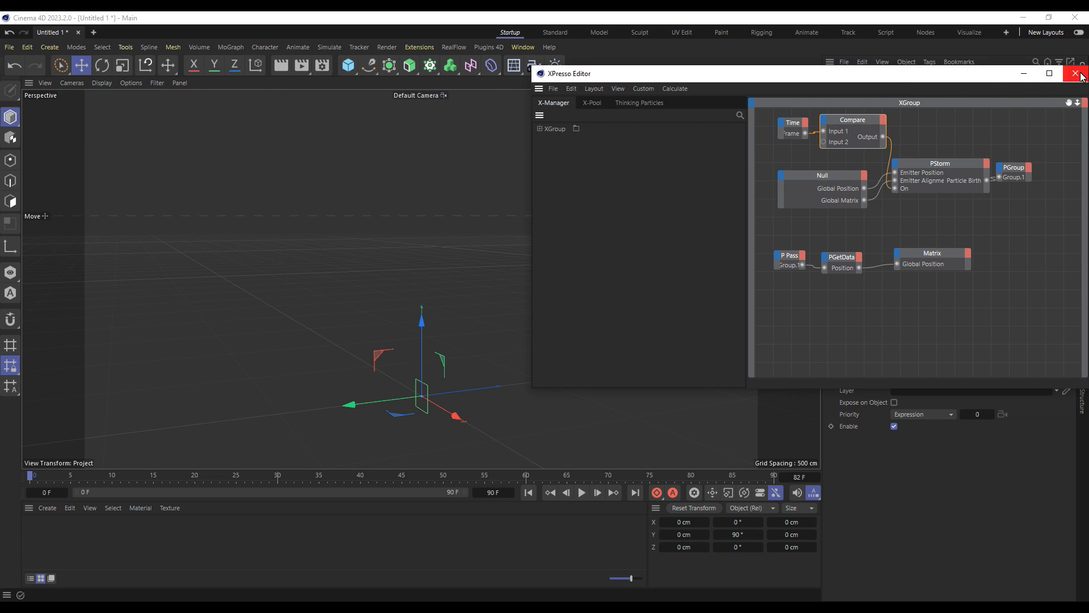
left_click(1081, 77)
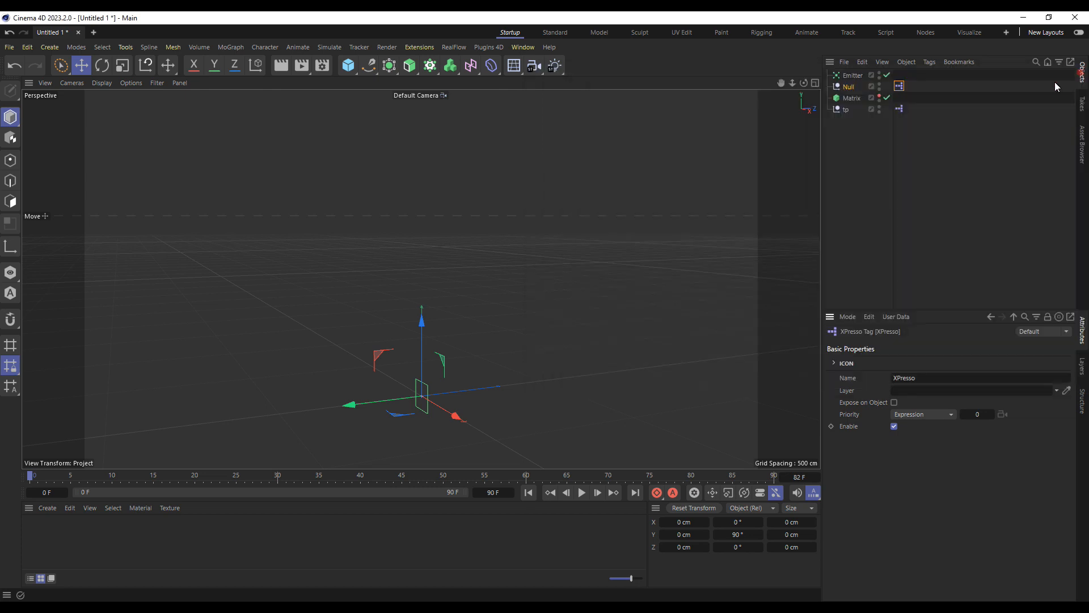
left_click(851, 88)
key("Delete")
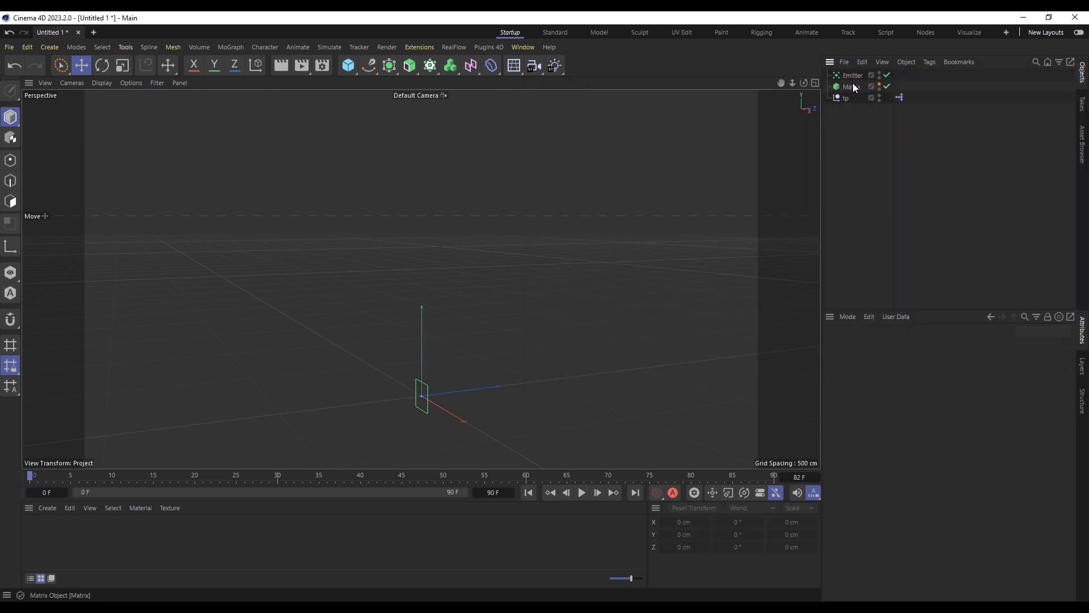
Step: Play the animation, inspect the emitted particles from the side and return to the first frame
left_click(582, 493)
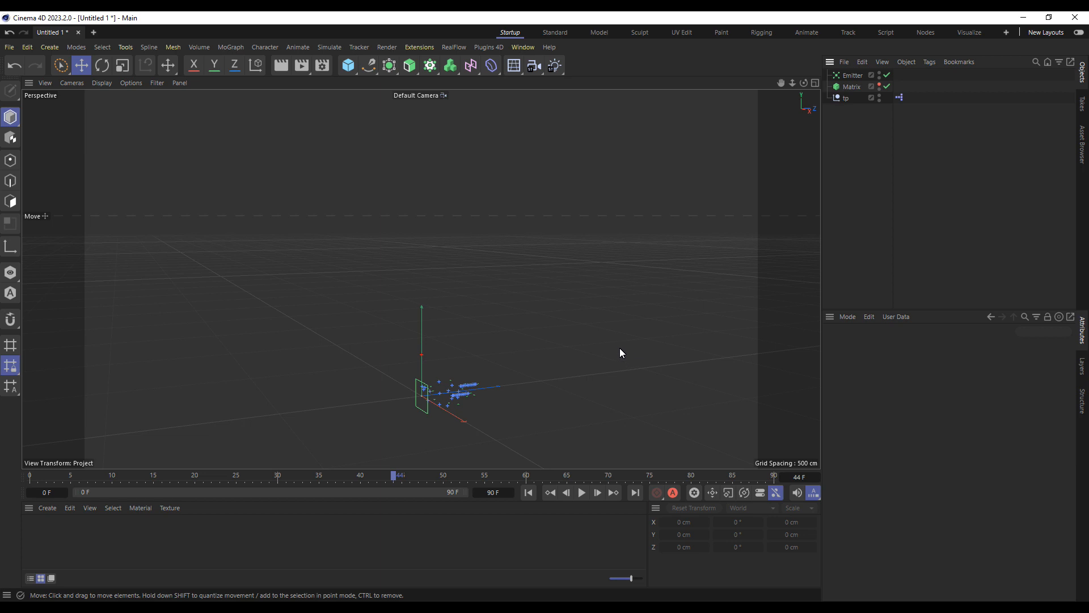
mouse_move(568, 336)
left_mouse_down("alt")
mouse_move(618, 338)
mouse_move(520, 369)
mouse_move(493, 360)
mouse_move(535, 270)
mouse_move(489, 270)
mouse_move(458, 253)
mouse_move(543, 270)
mouse_move(602, 201)
left_mouse_up("alt")
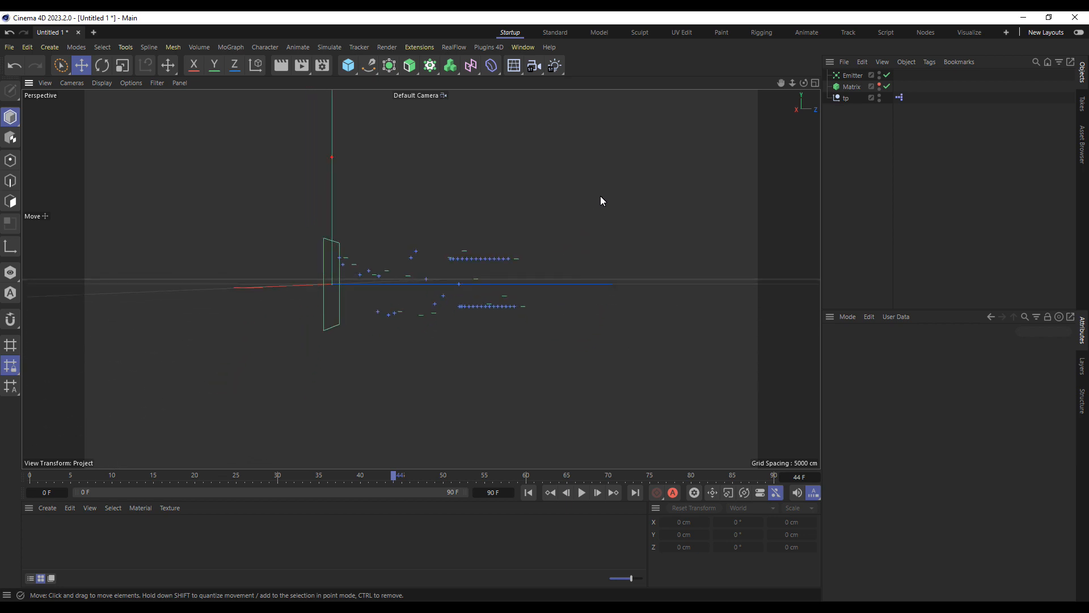
left_click(527, 493)
left_click(595, 494)
left_click(530, 493)
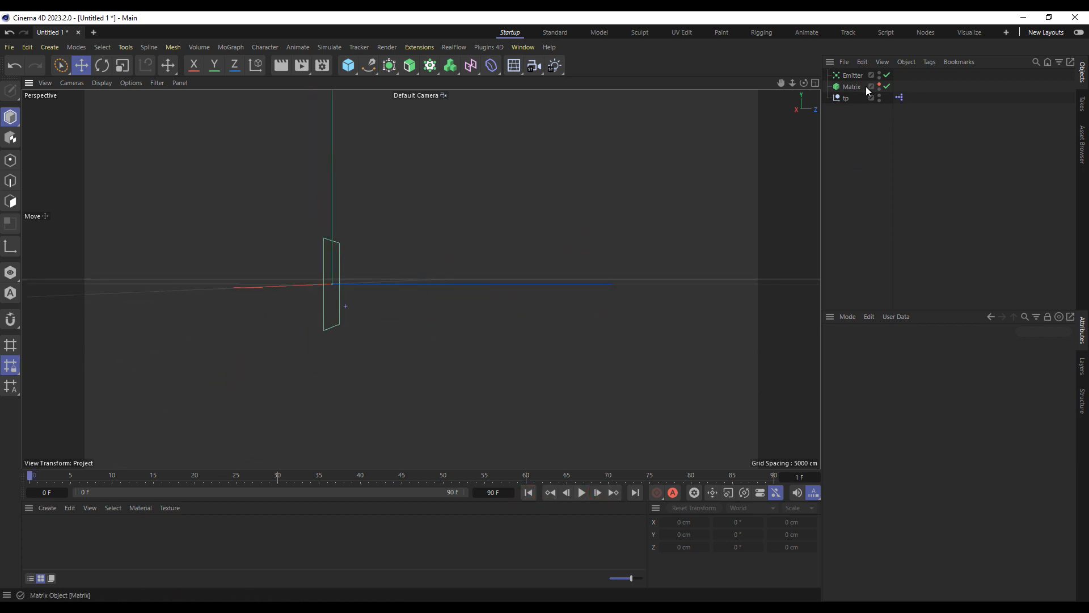
Step: Set the priority of the tp object's XPresso tag to Generators
left_click(899, 97)
left_click(922, 414)
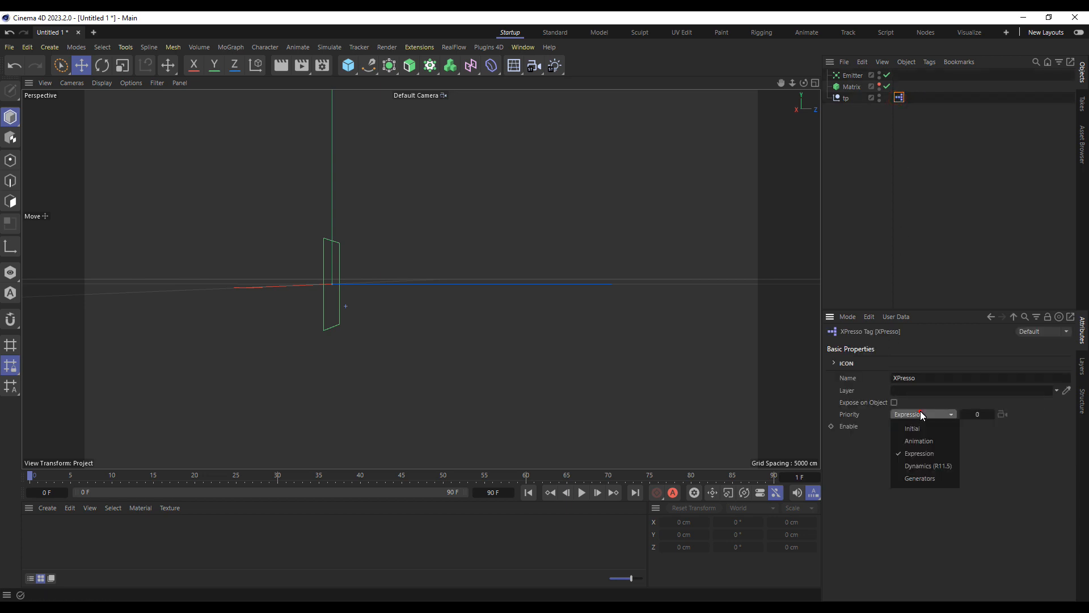
left_click(920, 479)
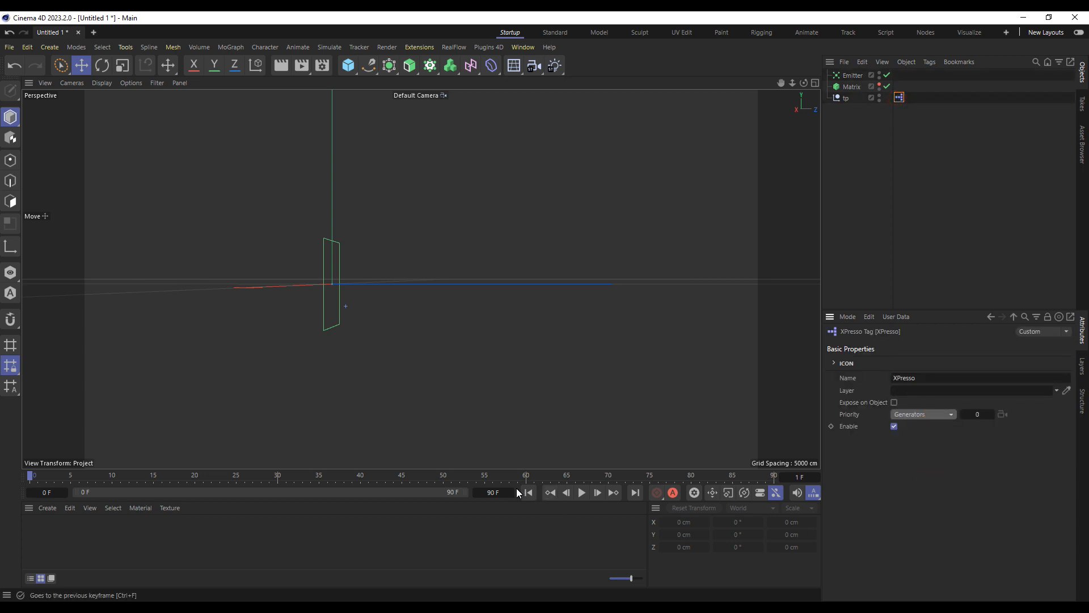
Step: Replay the animation several times to check how particles follow the Matrix points and return to the first frame
left_click(583, 493)
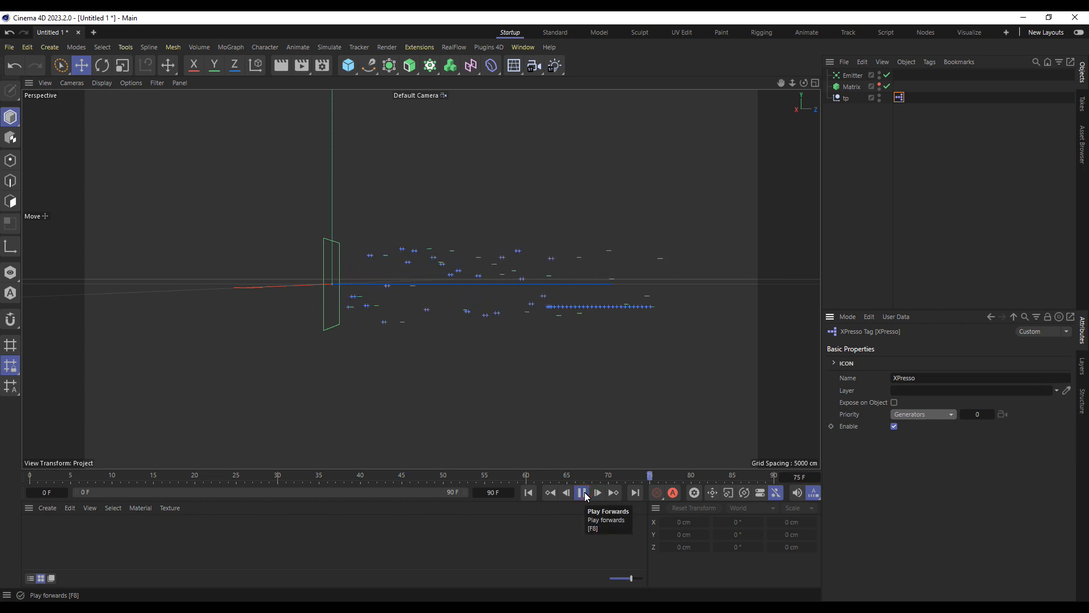
left_click(582, 492)
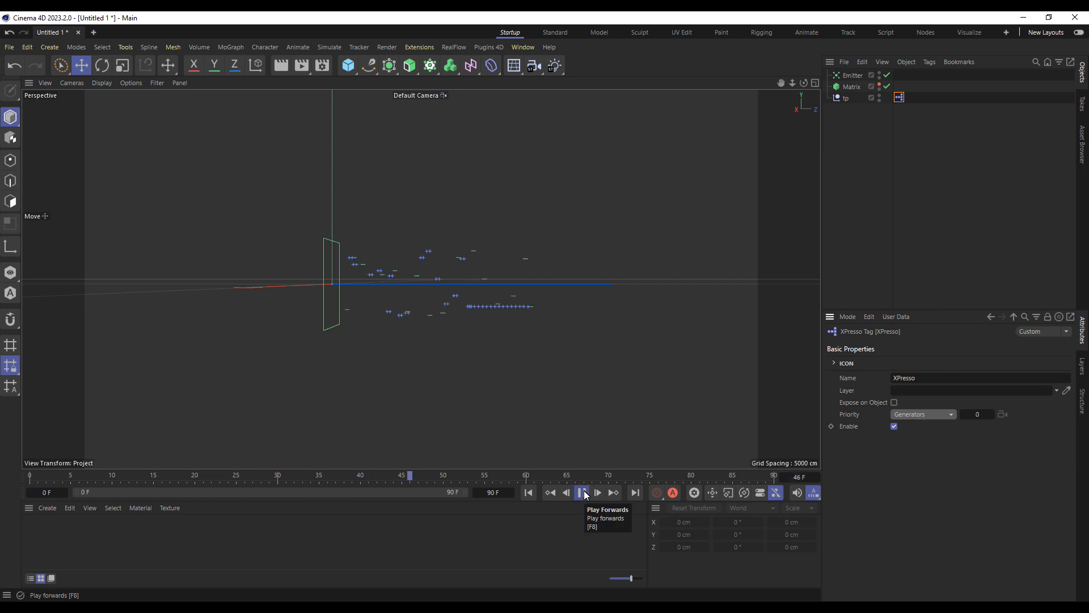
left_click(582, 492)
left_click(529, 492)
left_click(583, 493)
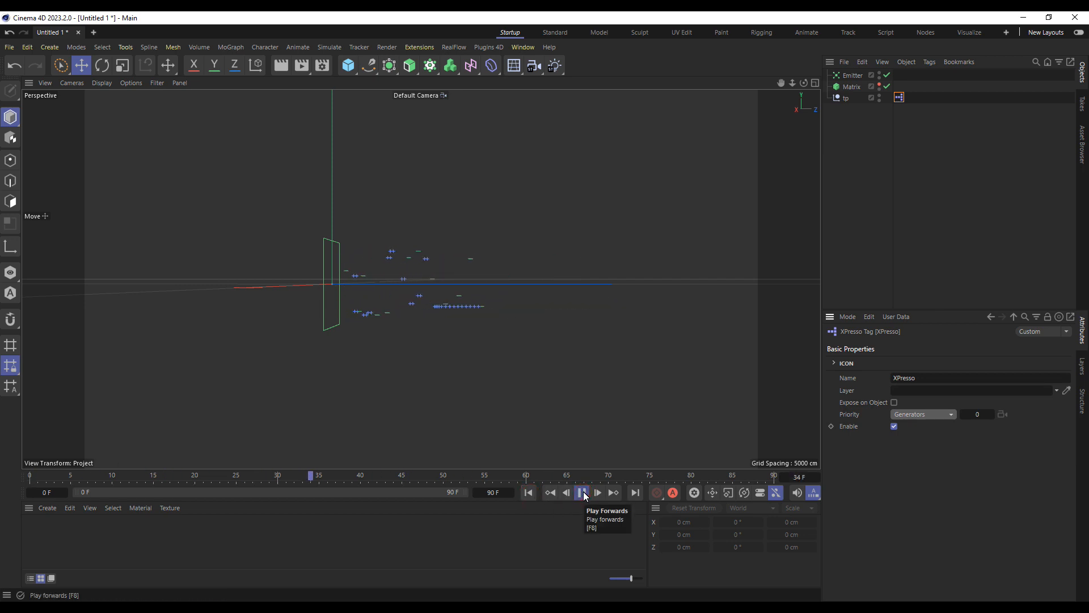
left_click(583, 492)
left_click(530, 492)
left_click(582, 492)
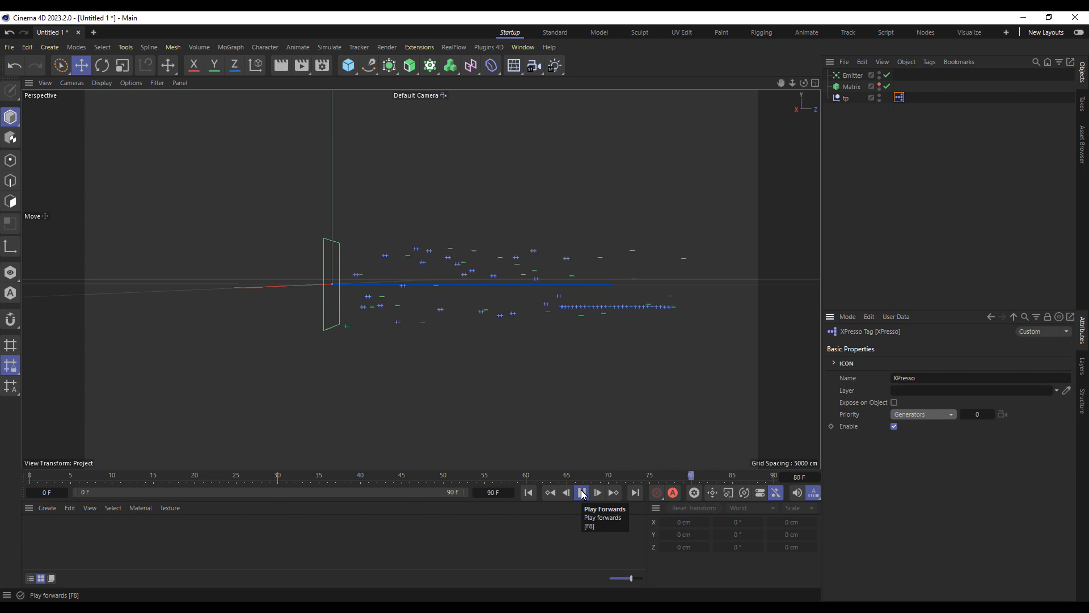
left_click(583, 493)
left_click_drag(555, 342, 534, 352, "alt")
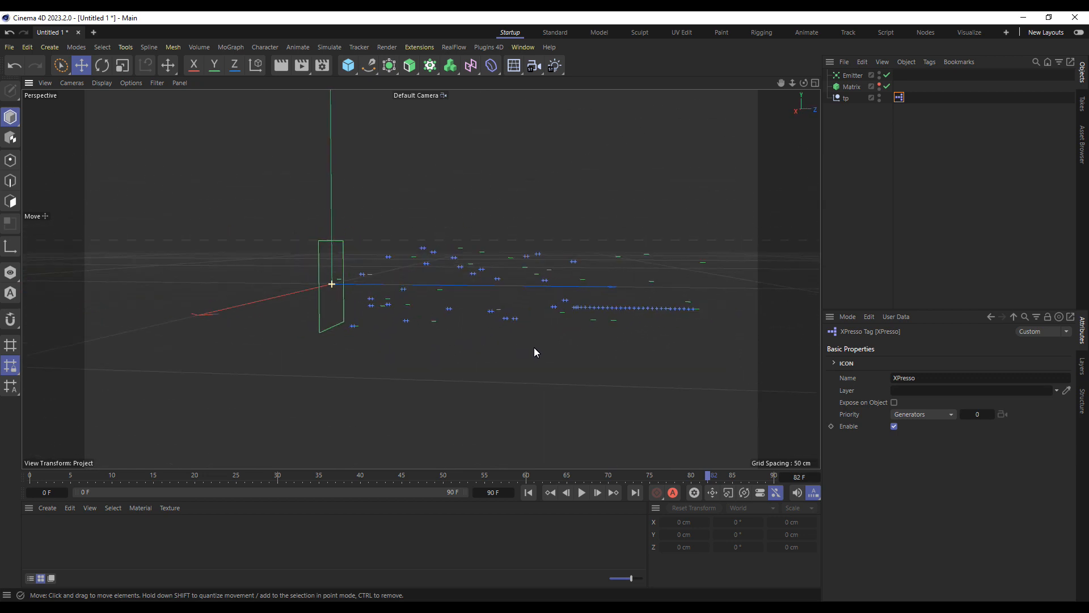
left_click(528, 493)
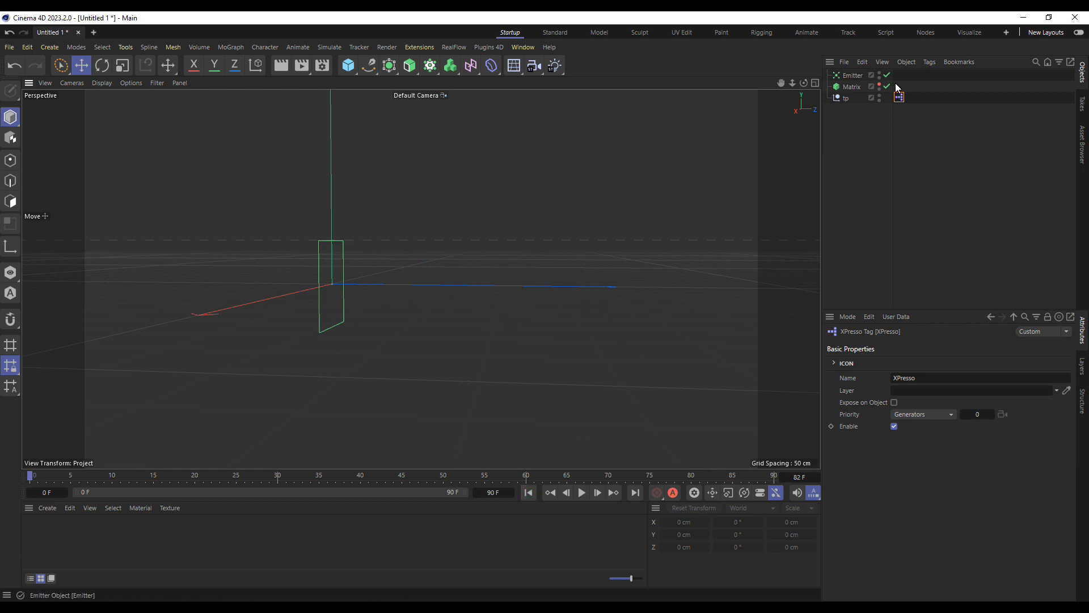
Step: Open the tp object's XPresso setup and widen the PStorm node until its port names are readable
double_click(900, 99)
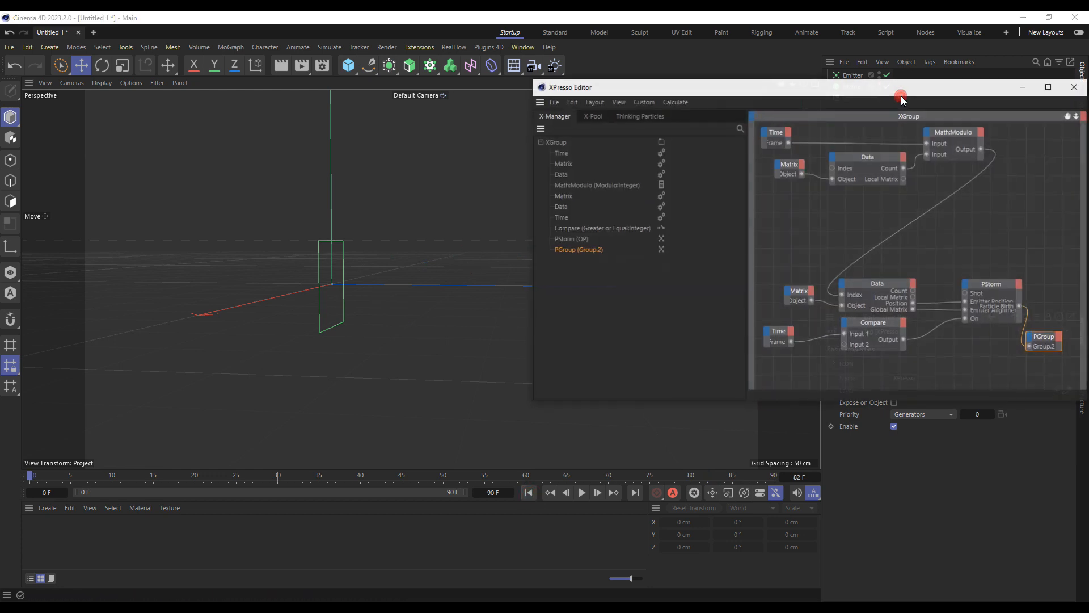
left_click_drag(906, 92, 482, 107)
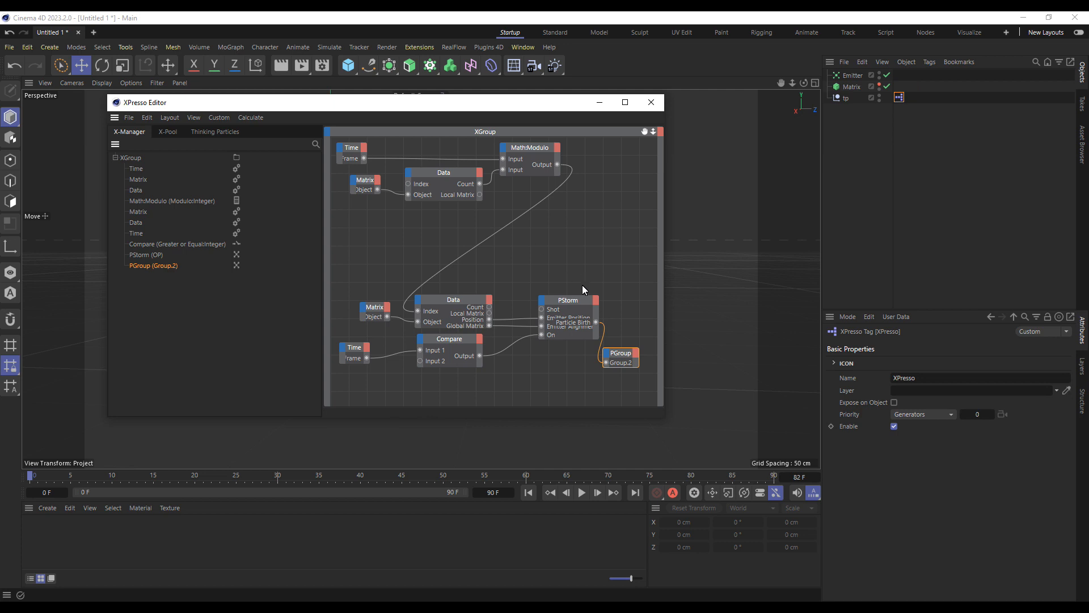
left_click_drag(599, 311, 648, 302)
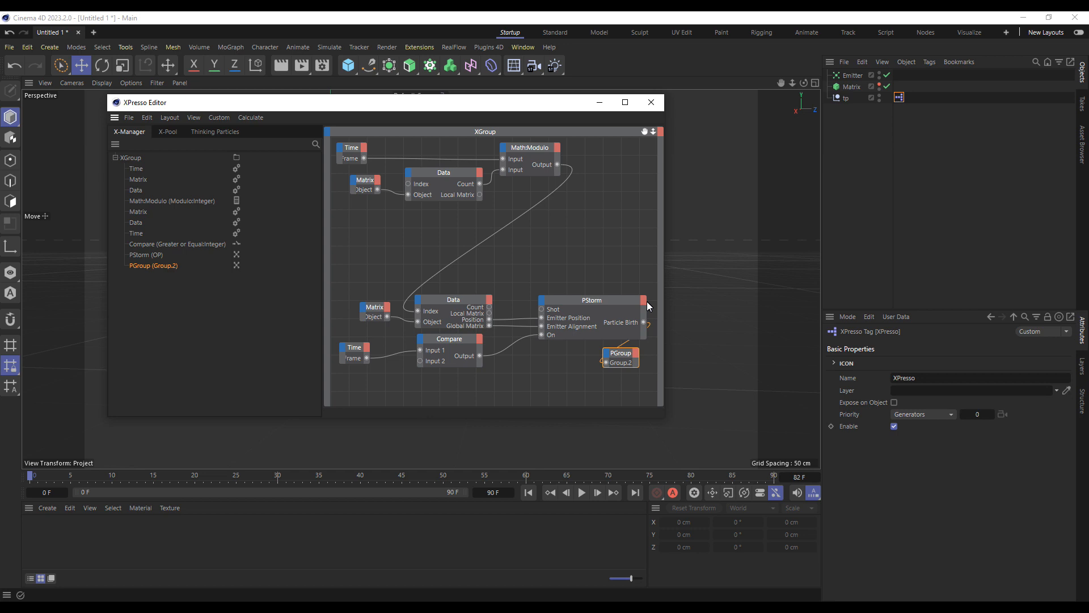
left_click(647, 301)
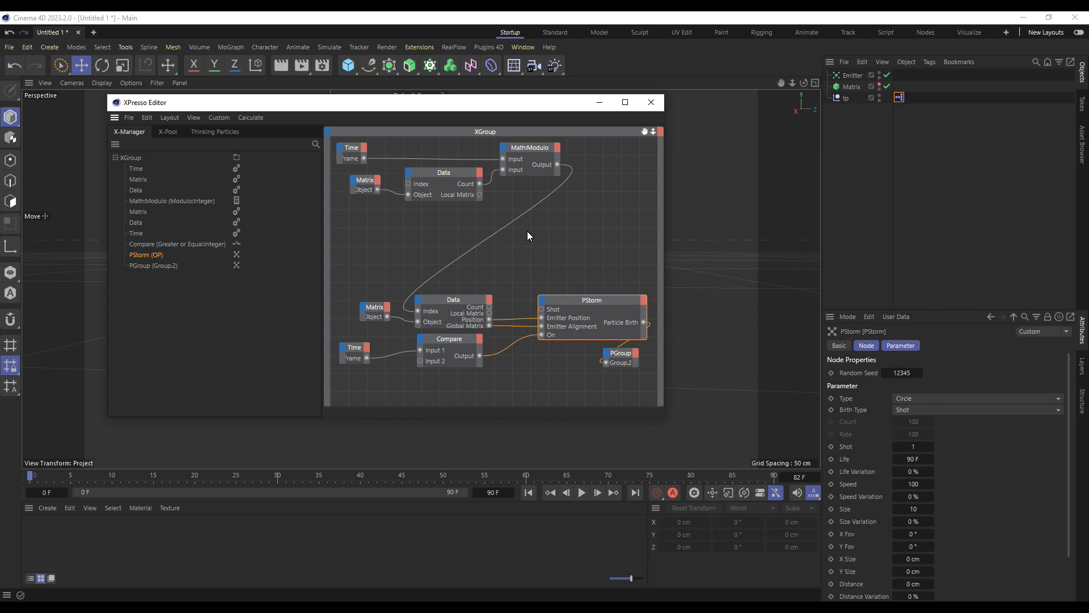
Step: Delete the Time node feeding the Math:Modulo node and disconnect the upper Data node's Count from it
left_click(352, 155)
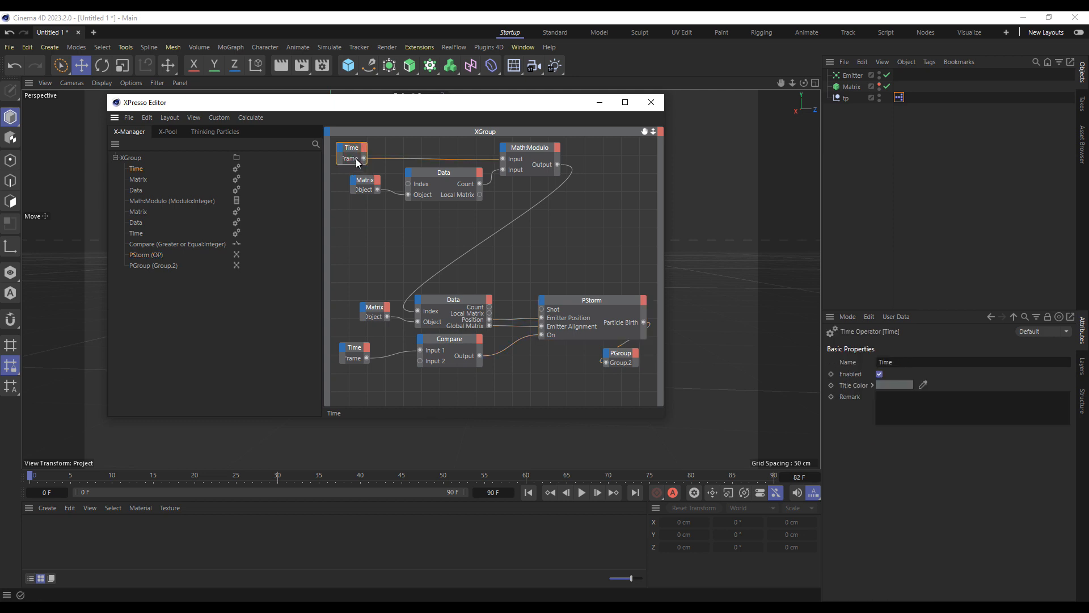
key("Delete")
left_click_drag(504, 171, 491, 178)
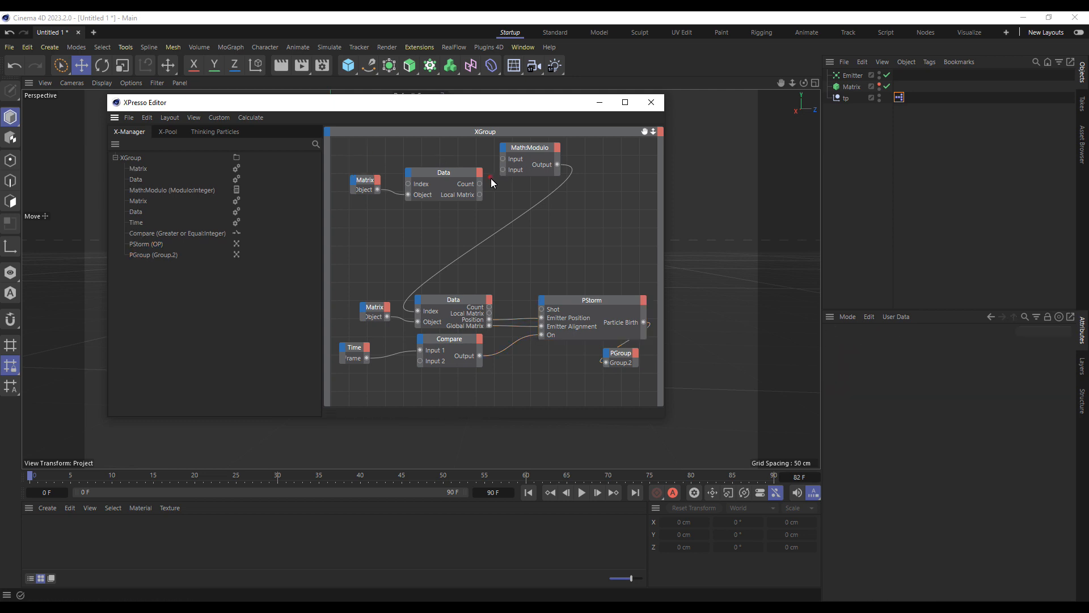
Step: Change the Math node's function from Modulo to Subtract and set its Input [2] to 1
left_click(523, 145)
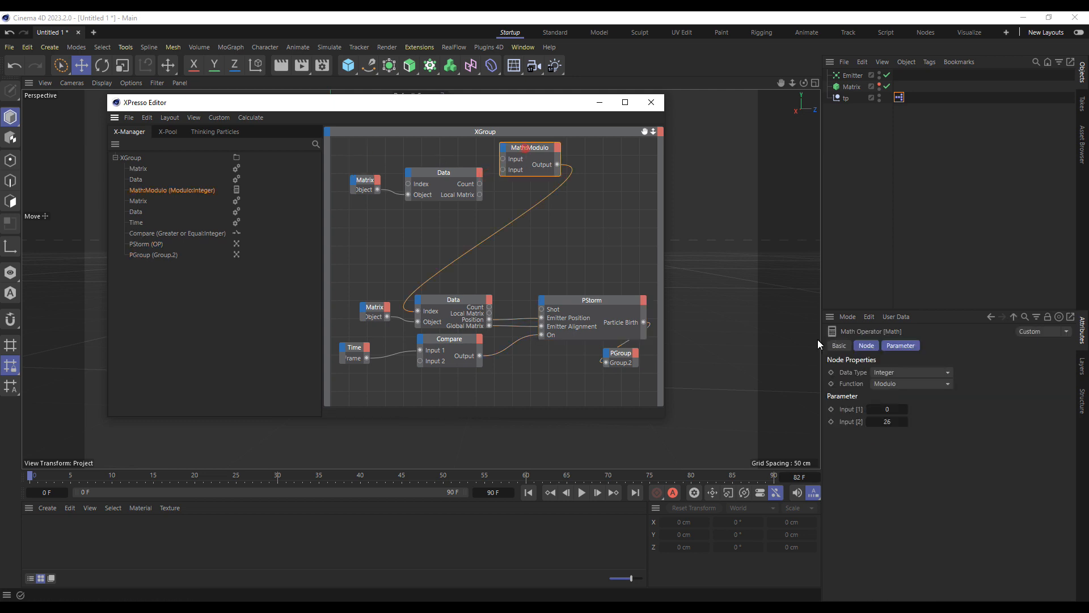
left_click(927, 385)
left_click(896, 410)
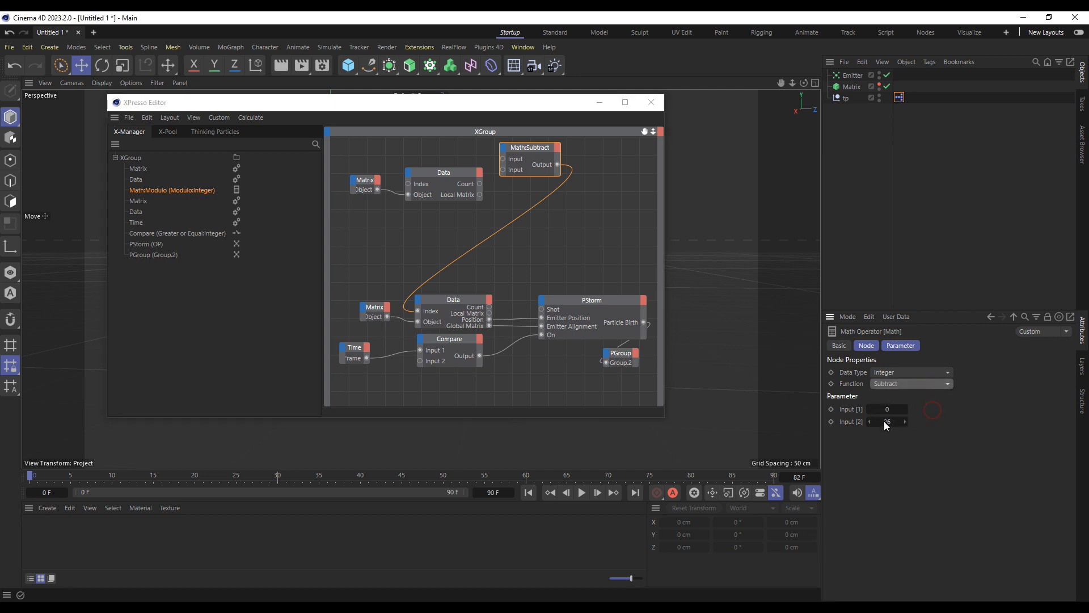
left_click(887, 421)
type("1")
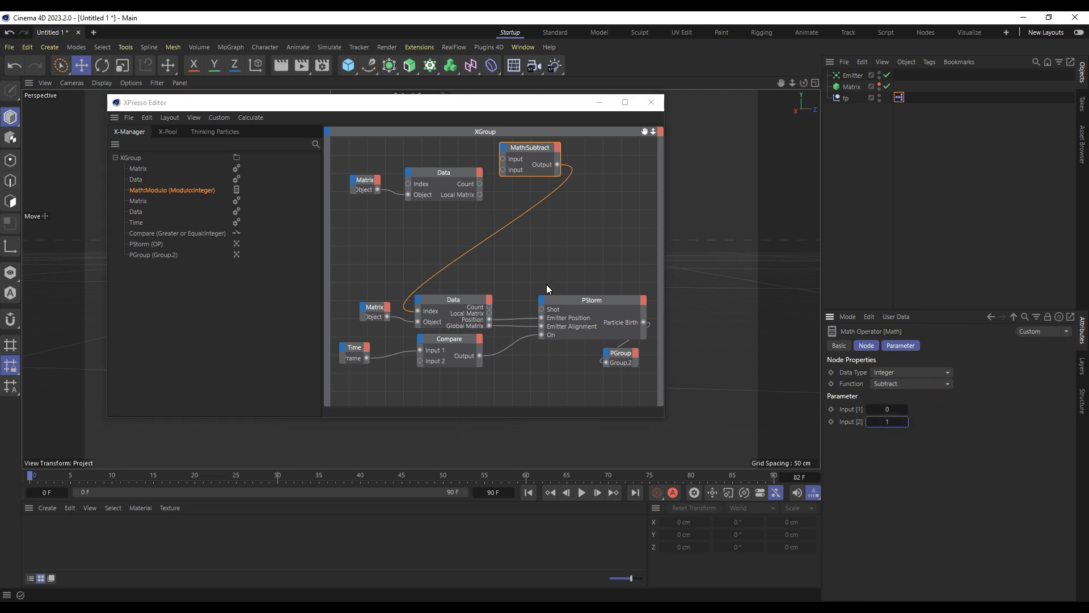
Step: Add an Iteration node and place it between the upper and lower Data nodes
right_click(366, 230)
mouse_move(379, 256)
mouse_move(461, 259)
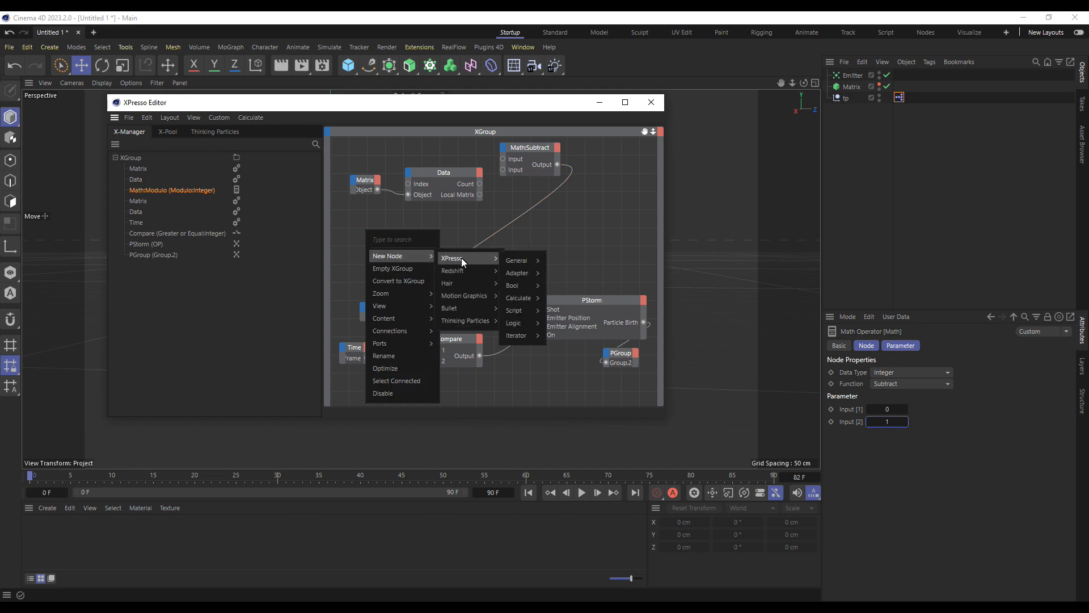
mouse_move(519, 334)
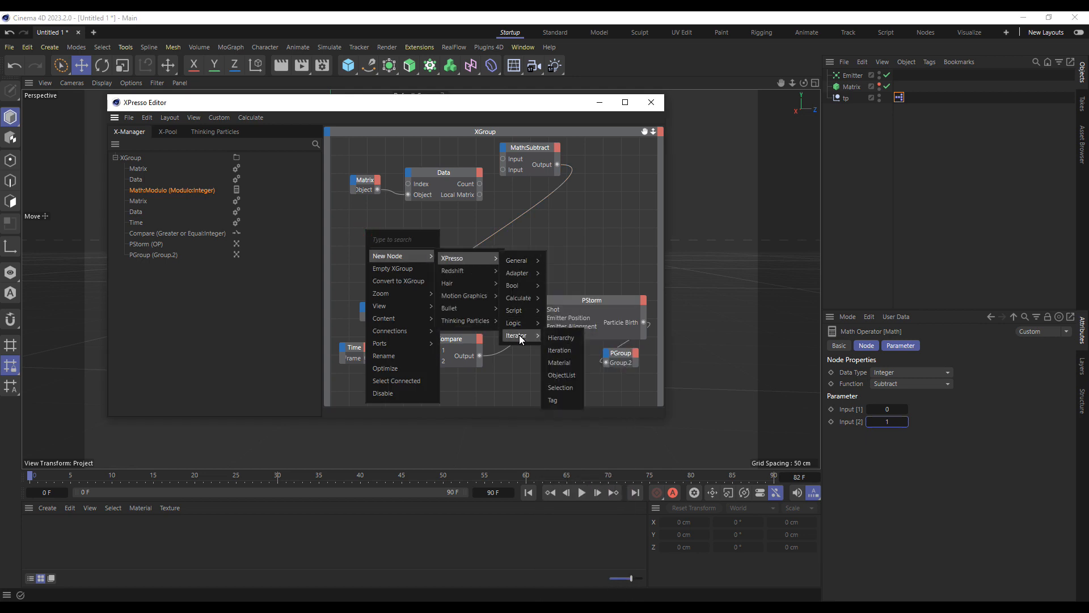
left_click(570, 350)
left_click_drag(358, 219, 457, 226)
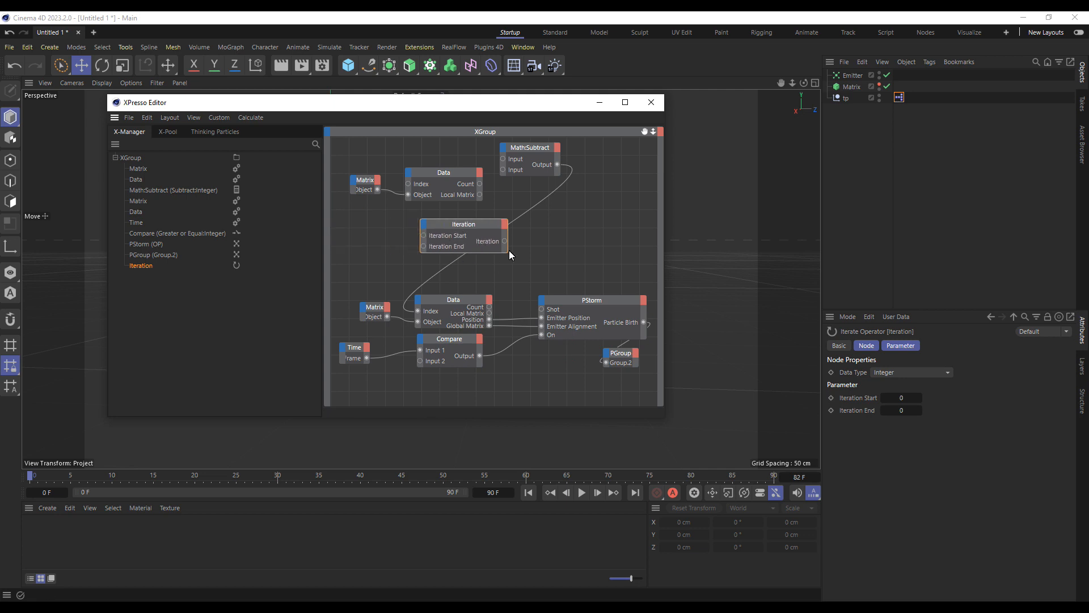
Step: Wire the upper Data Count through Math:Subtract and Iteration Start to the lower Data Index, connect its Count to PStorm's Shot and close the editor
left_click_drag(530, 147, 499, 185)
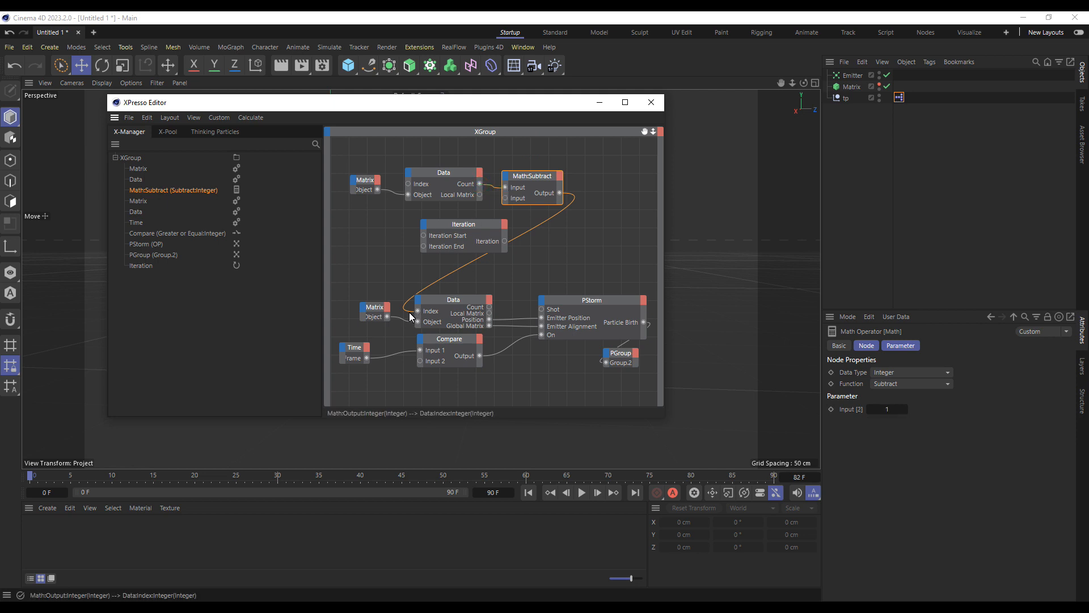
left_click_drag(408, 298, 424, 237)
left_click_drag(505, 241, 417, 311)
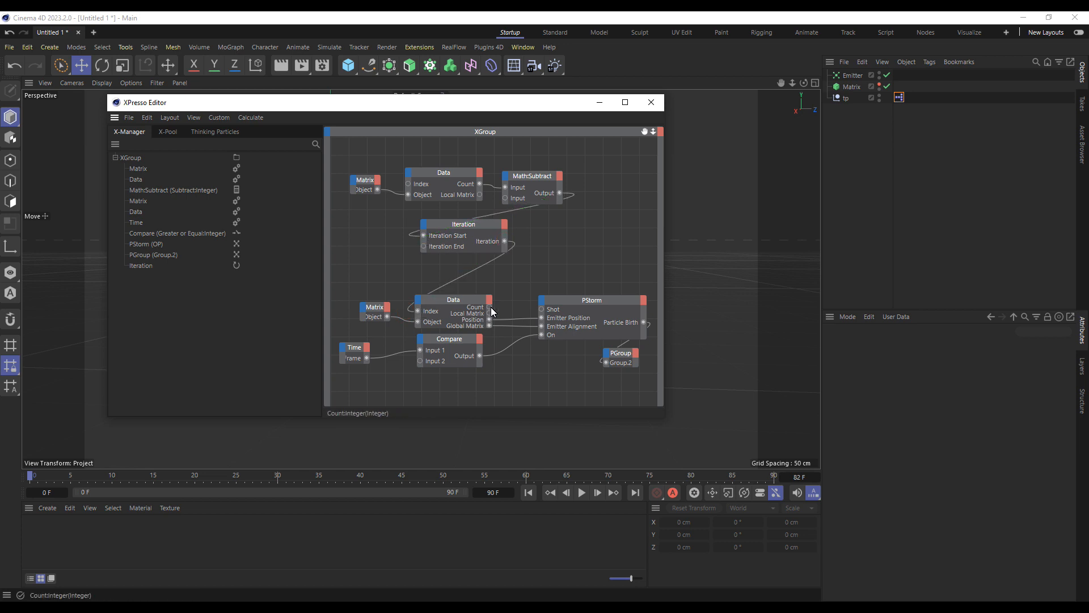
left_click_drag(542, 309, 542, 309)
left_click(652, 104)
Step: Play the animation twice to check the particles emitted from the Matrix points and return to the first frame
left_click(581, 493)
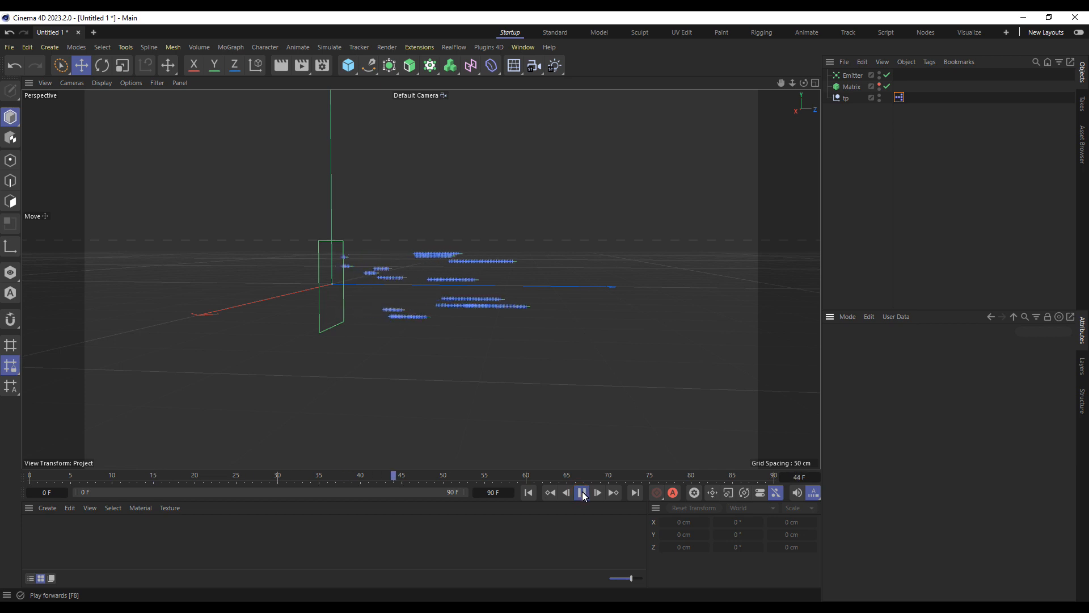
left_click(583, 493)
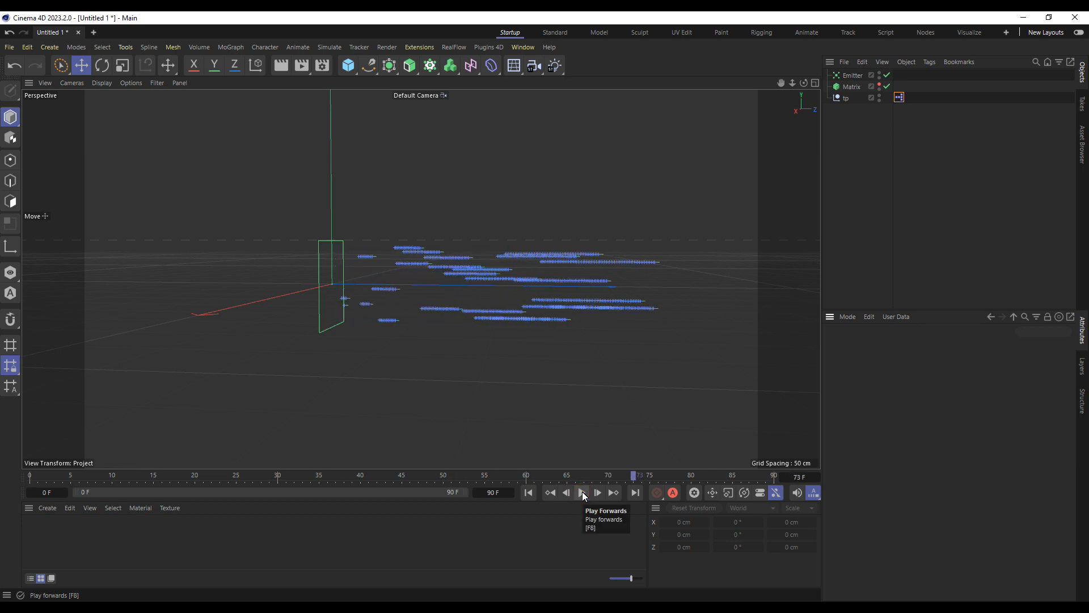
left_click(525, 492)
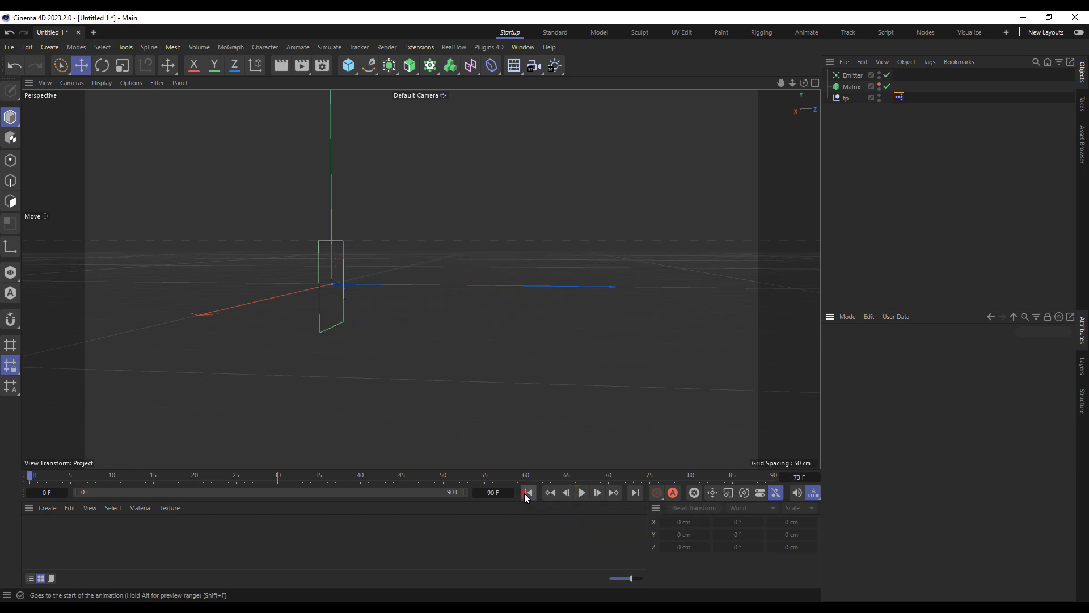
left_click(583, 493)
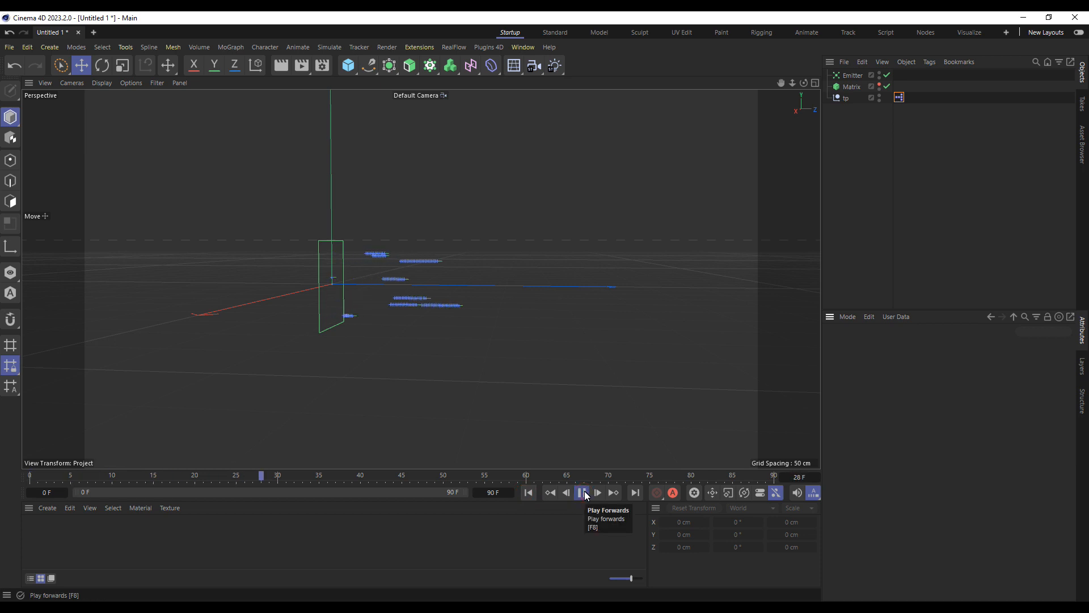
left_click(583, 493)
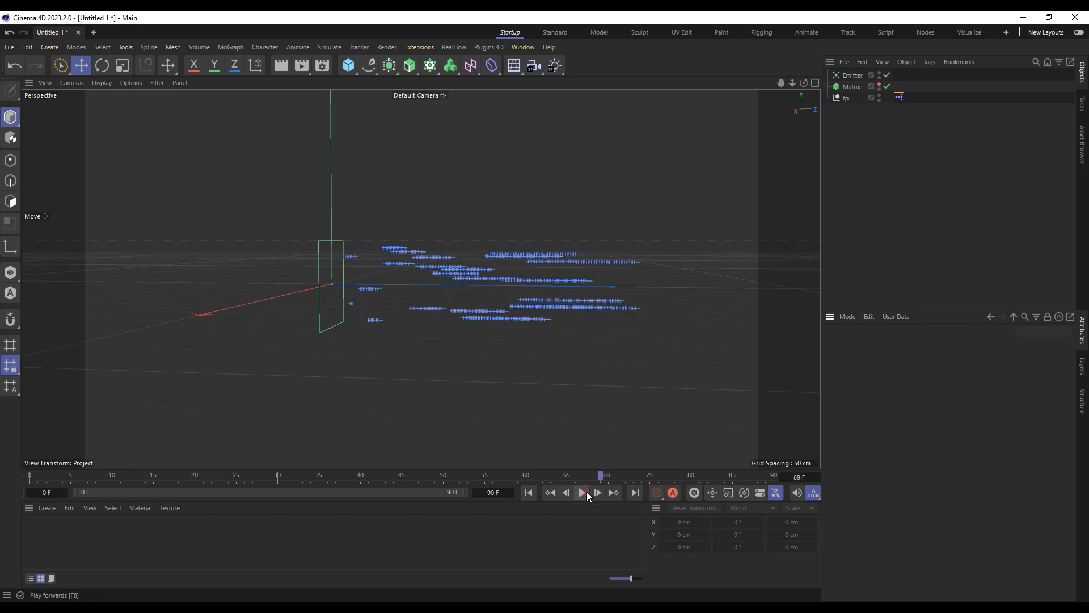
left_click(529, 493)
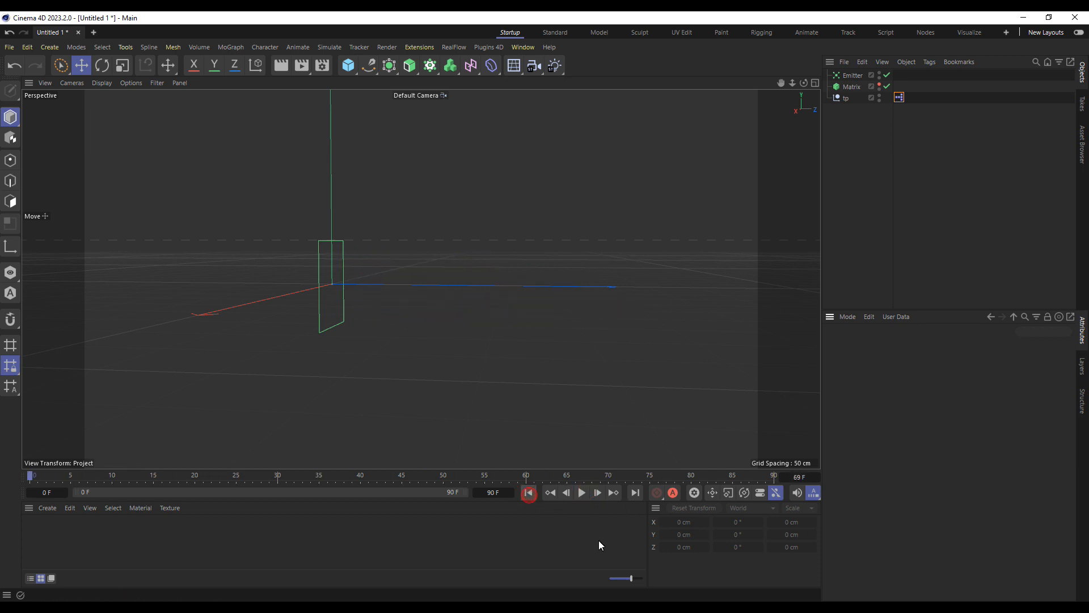
Step: Reopen the tp object's XPresso setup, shift the Compare node towards the Time node and add a Math node below it
double_click(903, 98)
left_click_drag(914, 91, 580, 77)
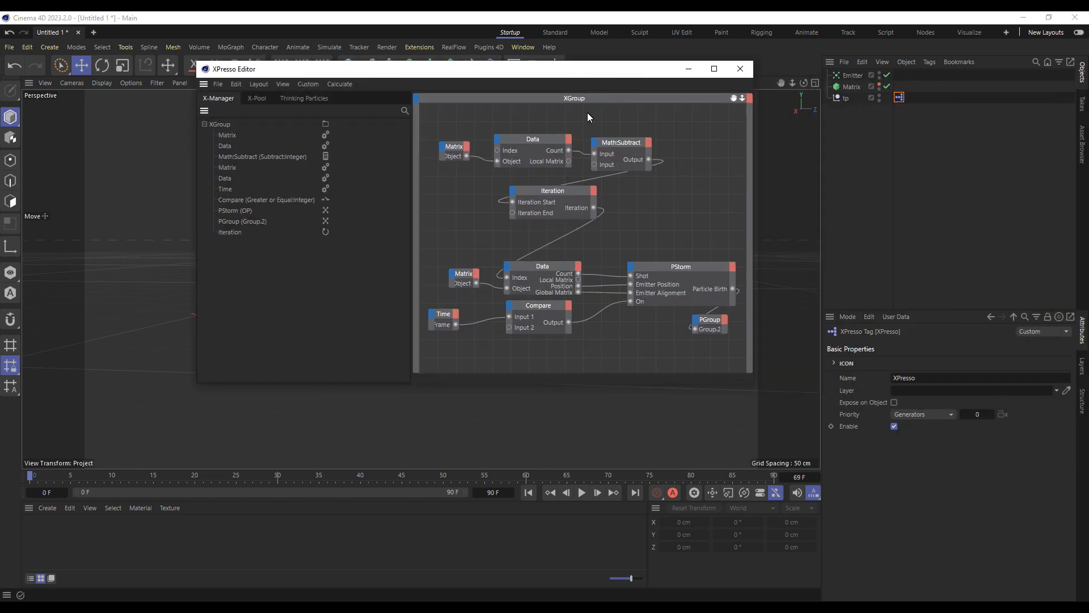
left_click(546, 307)
left_click_drag(545, 307, 513, 306)
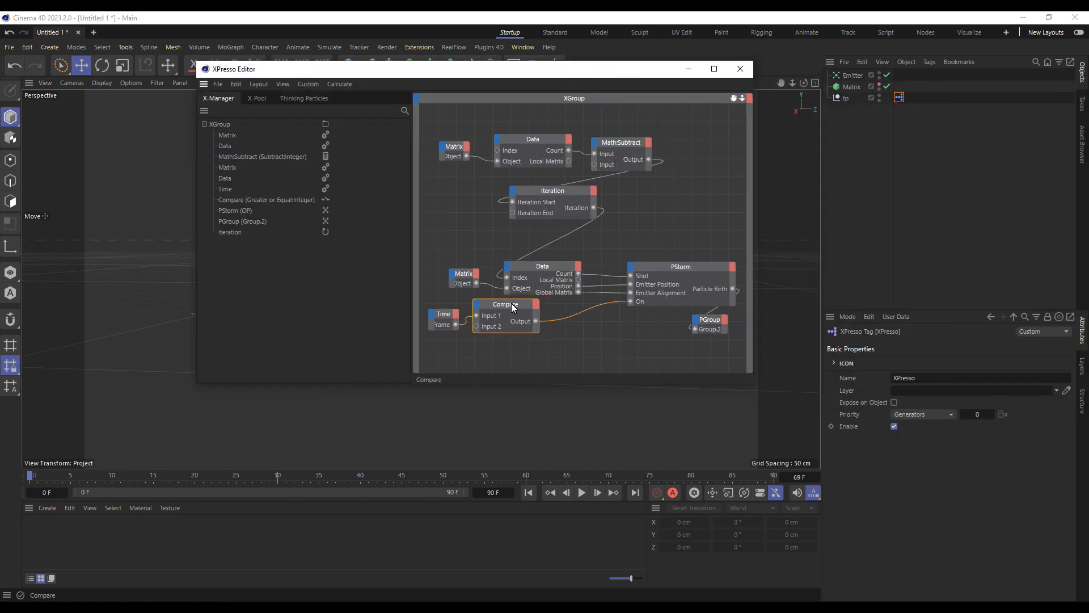
right_click(512, 352)
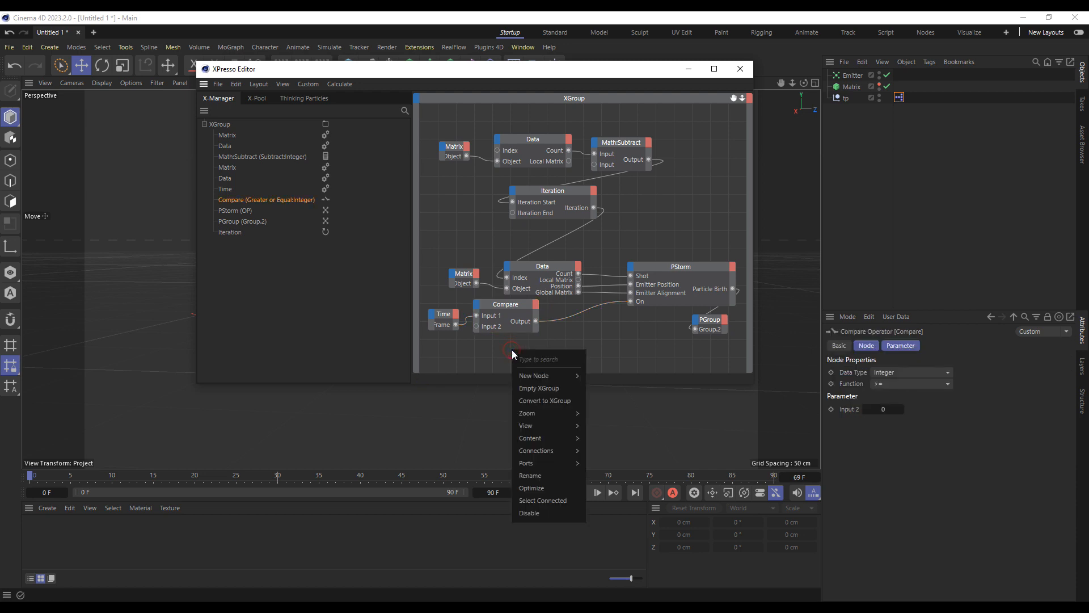
mouse_move(527, 377)
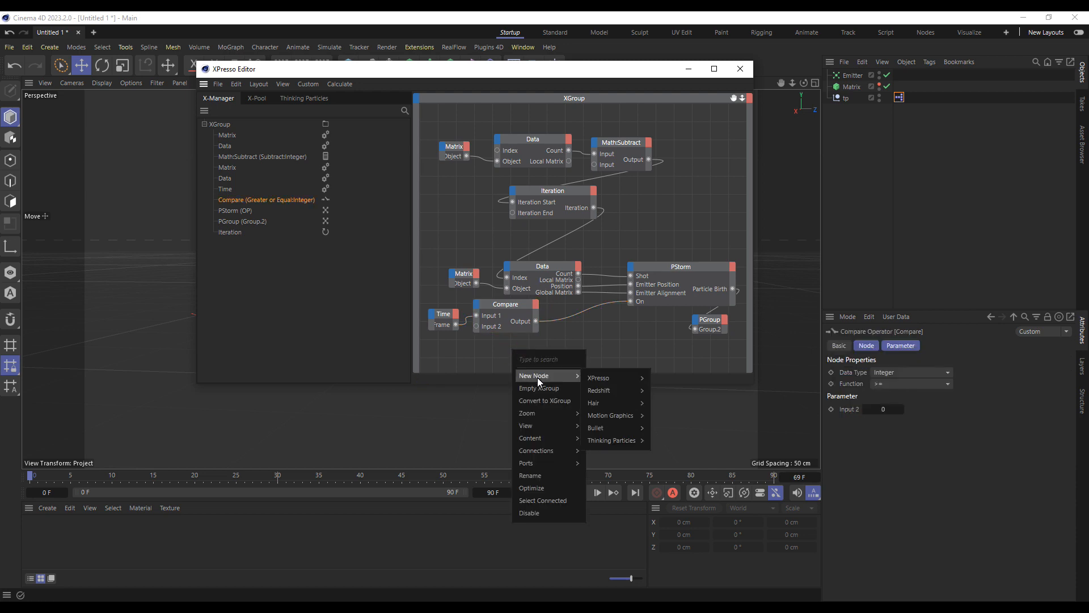
mouse_move(622, 378)
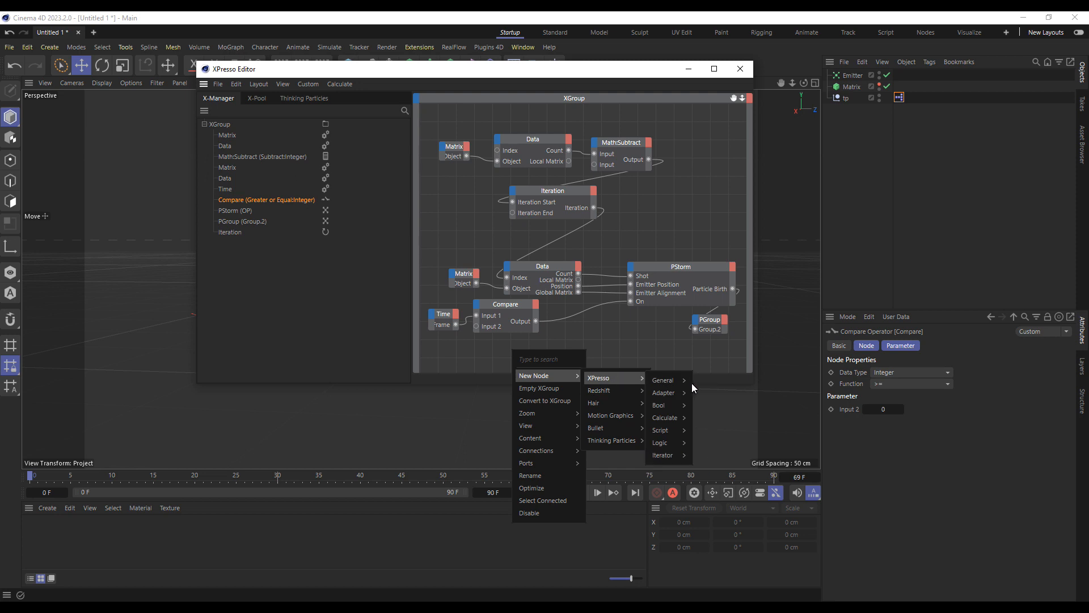
mouse_move(674, 420)
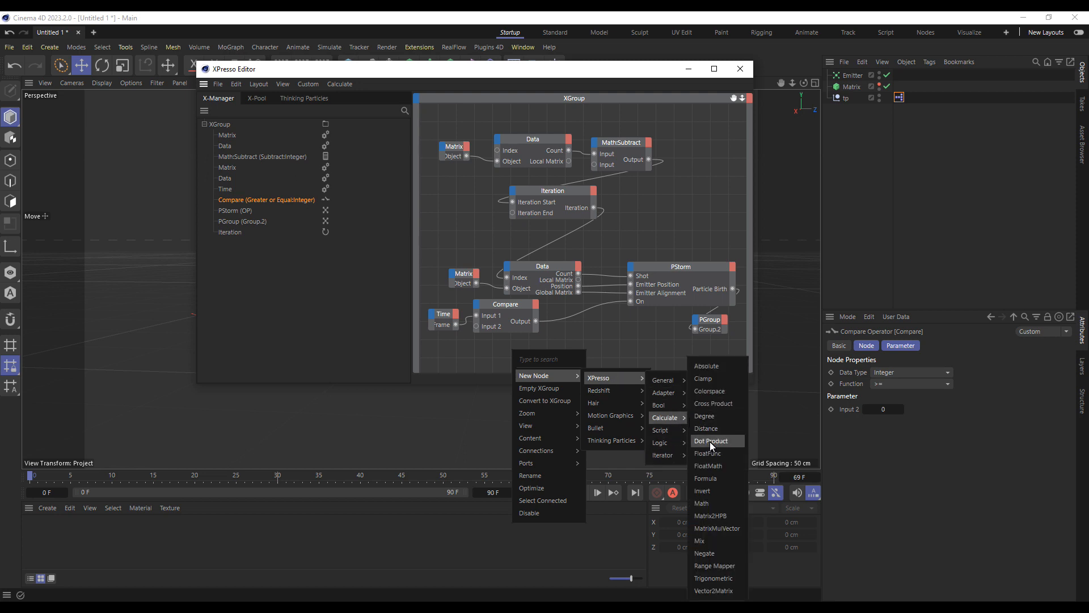
left_click(704, 503)
Step: Set the new Math node to data type Integer, function Modulo and Input [2] 8
left_click(906, 373)
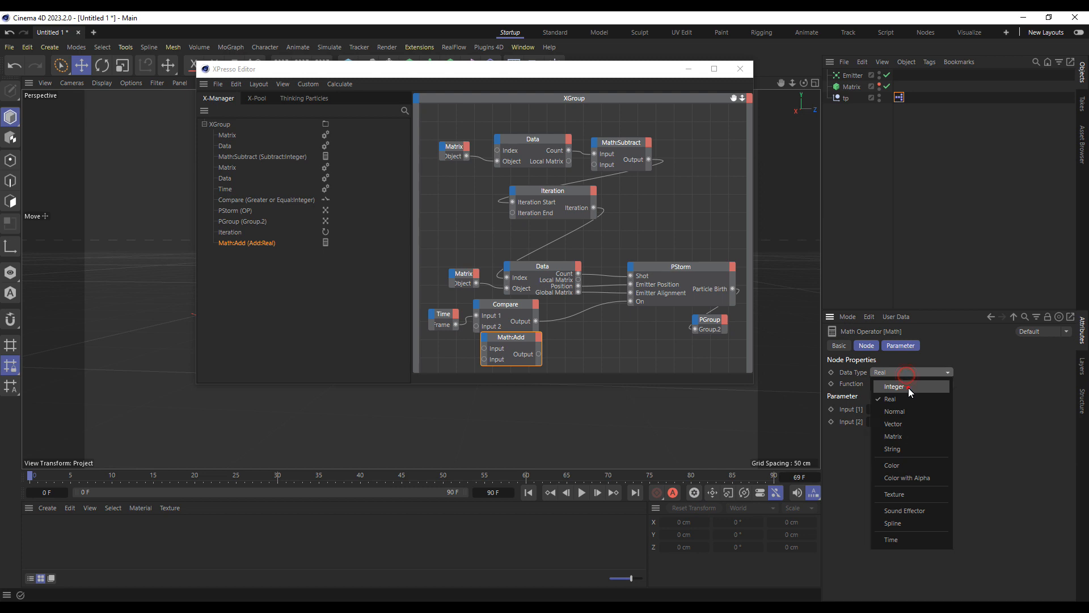
left_click(907, 387)
left_click(904, 382)
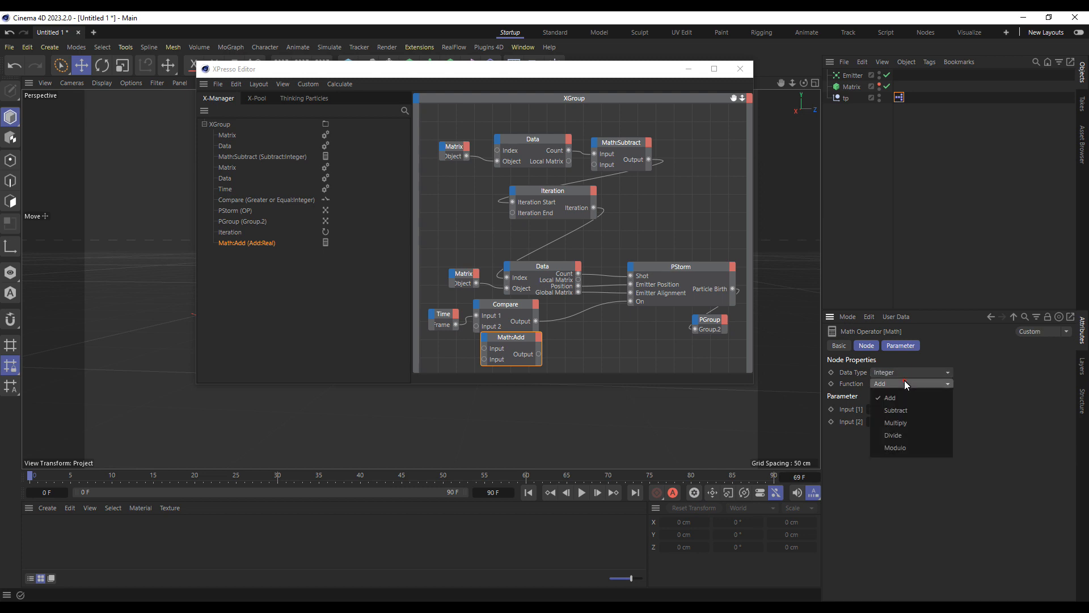
left_click(907, 447)
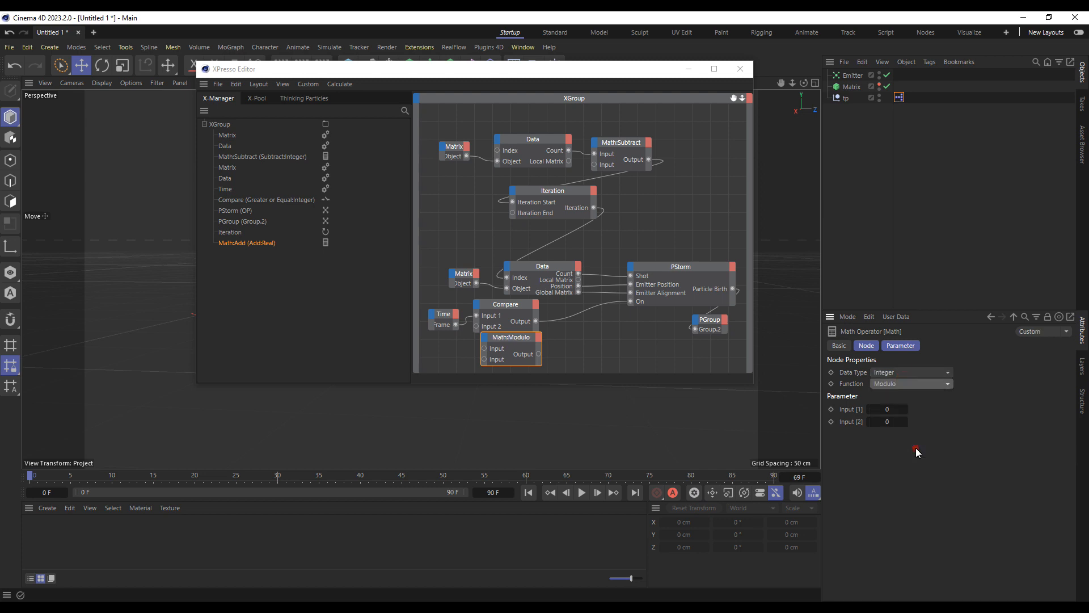
left_click(887, 423)
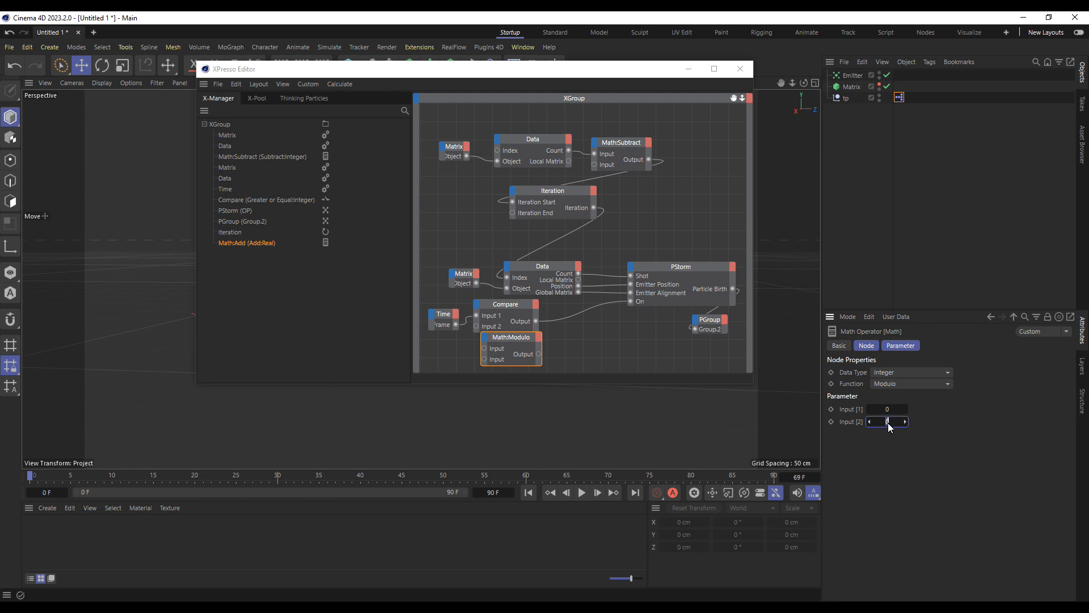
type("8")
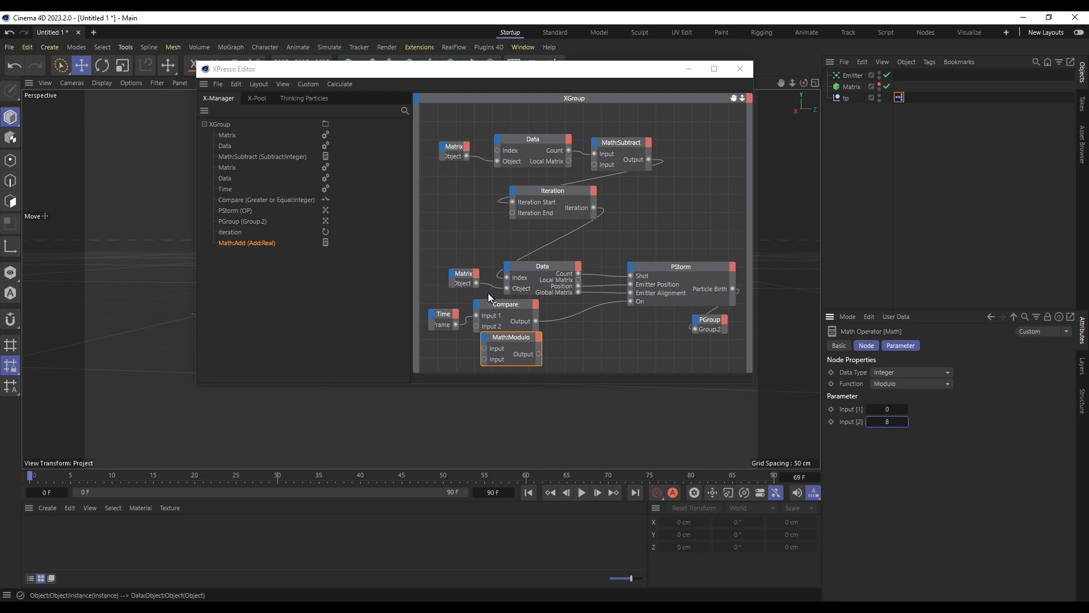
Step: Insert the Modulo node between Time and Compare Input 1, set the Compare function to == and close the editor
left_click_drag(501, 311, 555, 322)
left_click(565, 311)
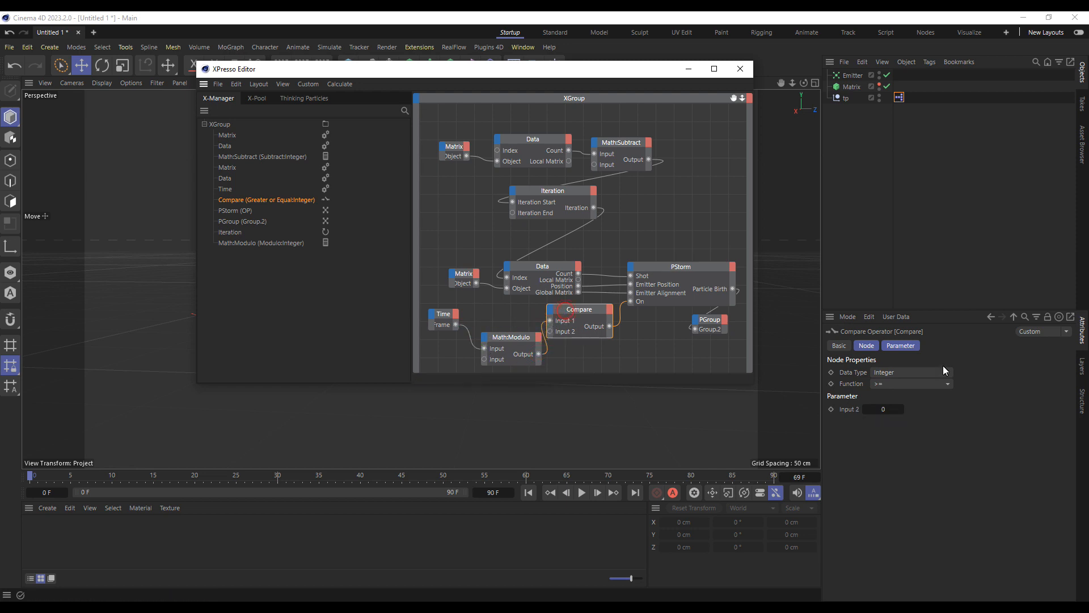
left_click(917, 383)
left_click(917, 393)
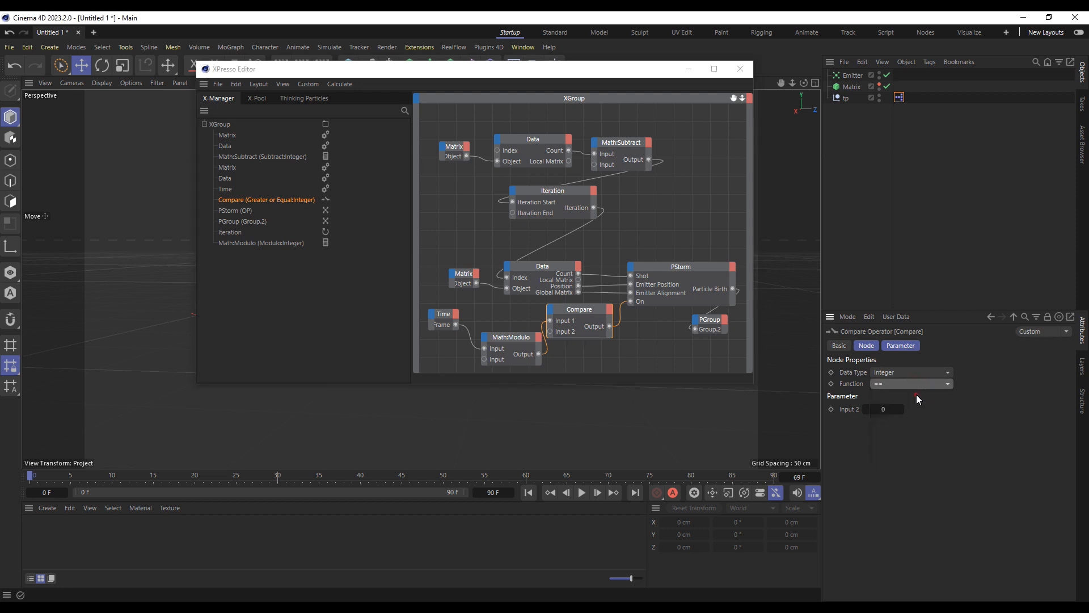
left_click(738, 68)
Step: Replay the animation from the first frame to check the particle spacing and reopen the tp object's XPresso setup
left_click(531, 491)
left_click(582, 492)
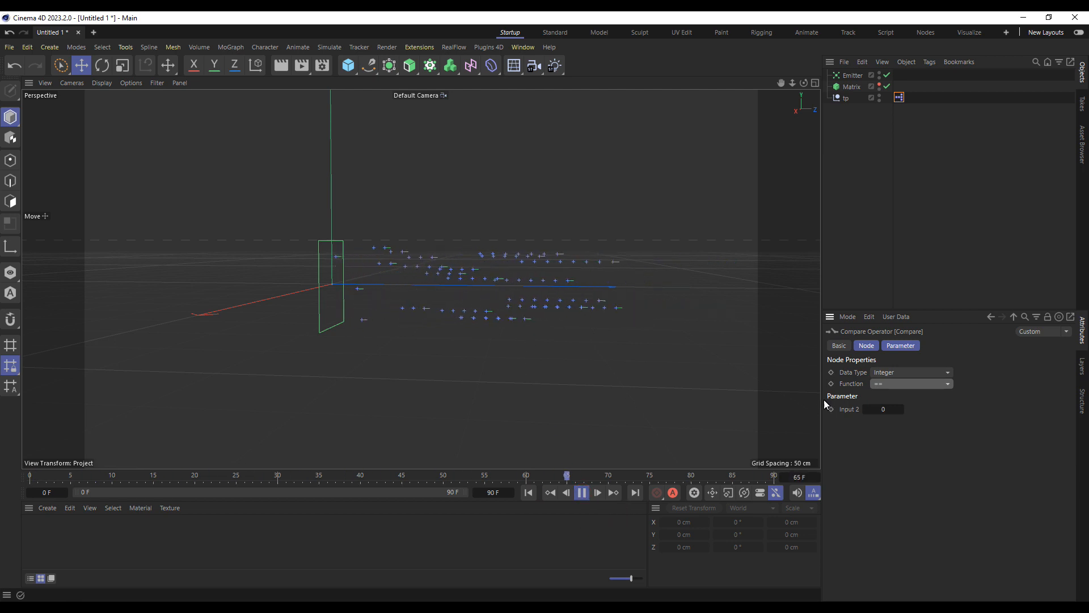
double_click(899, 97)
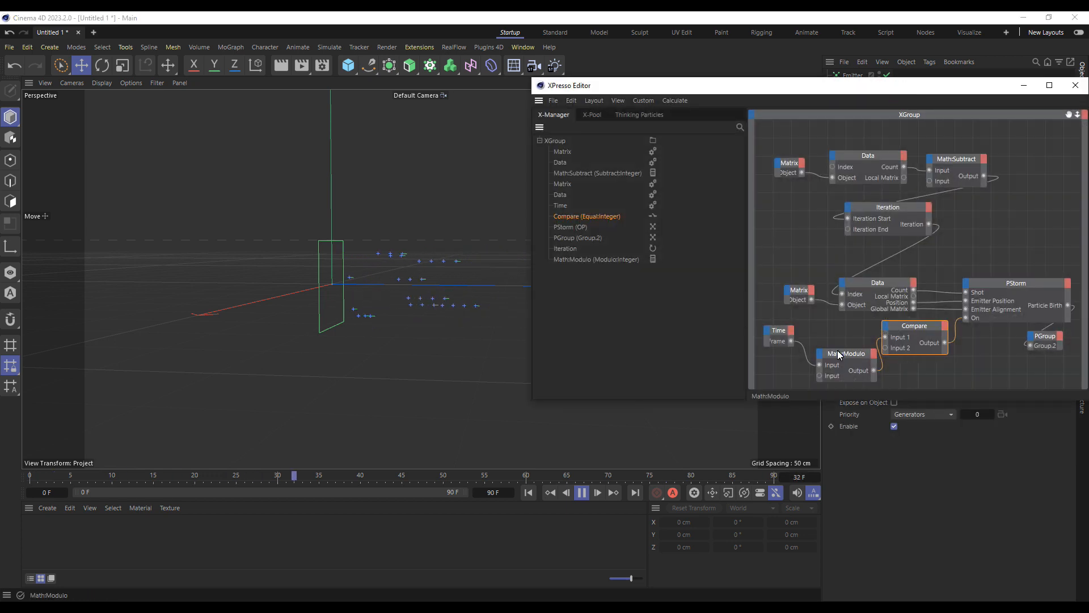
Step: Set the Modulo node's Input [2] to 16 and replay the animation from the first frame to check the particle spacing
left_click(840, 353)
left_click(1076, 85)
double_click(887, 409)
type("16")
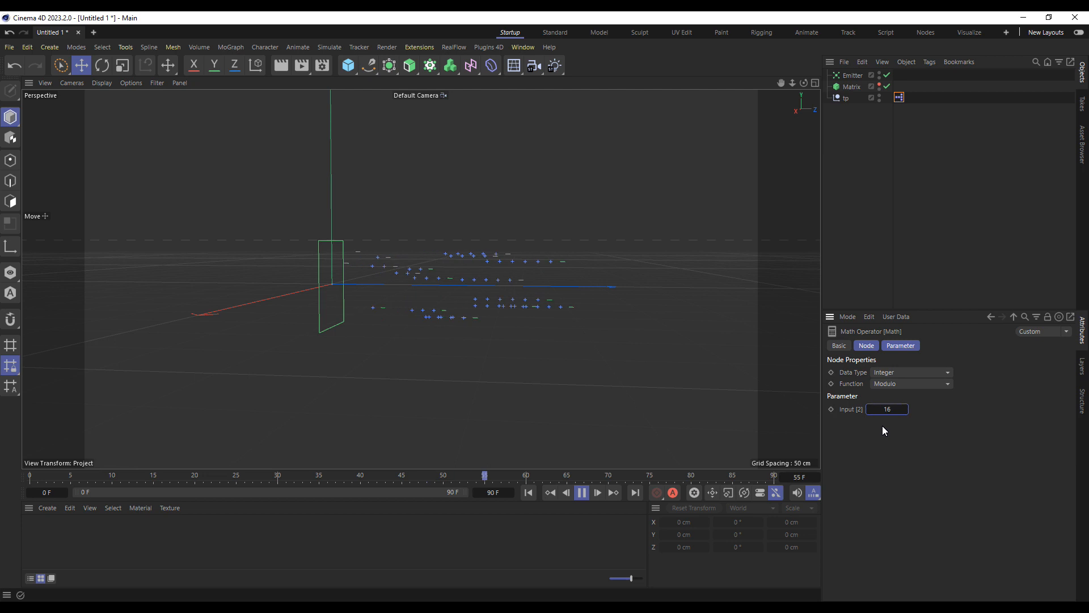
left_click(527, 493)
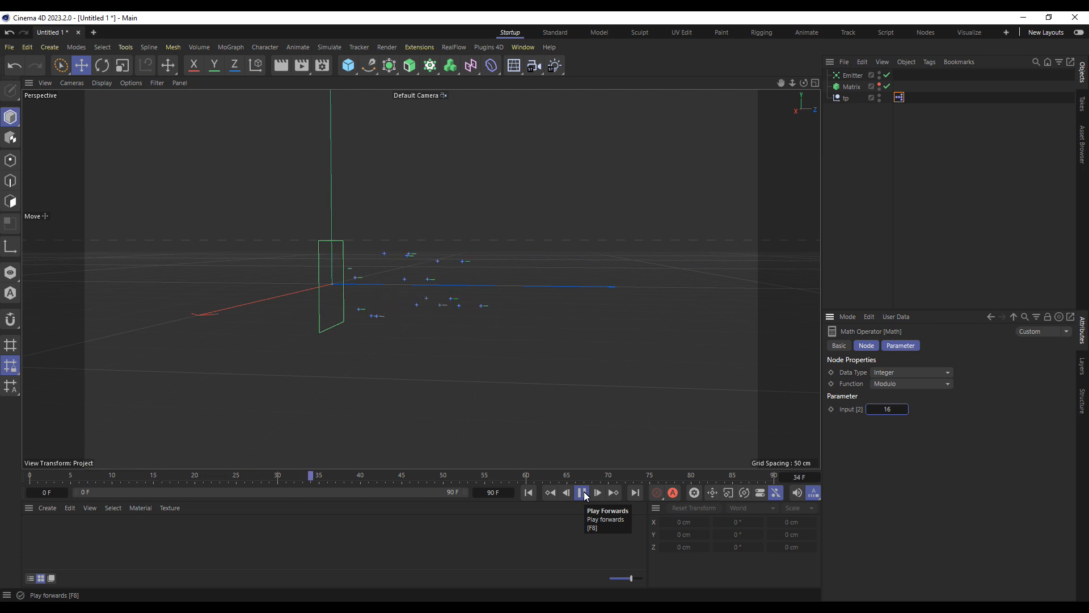
left_click(582, 492)
left_click(528, 493)
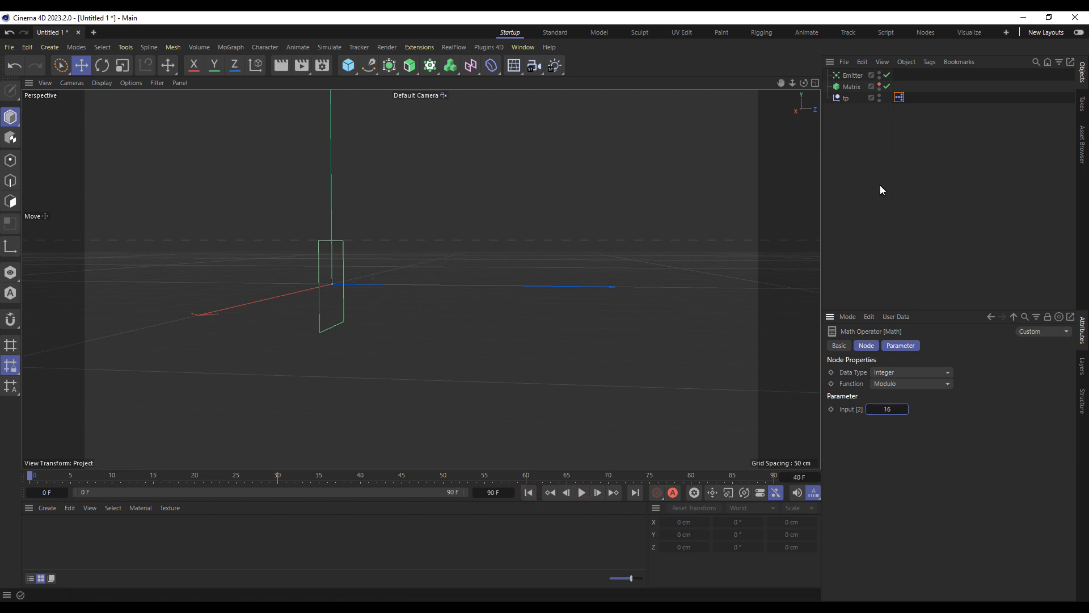
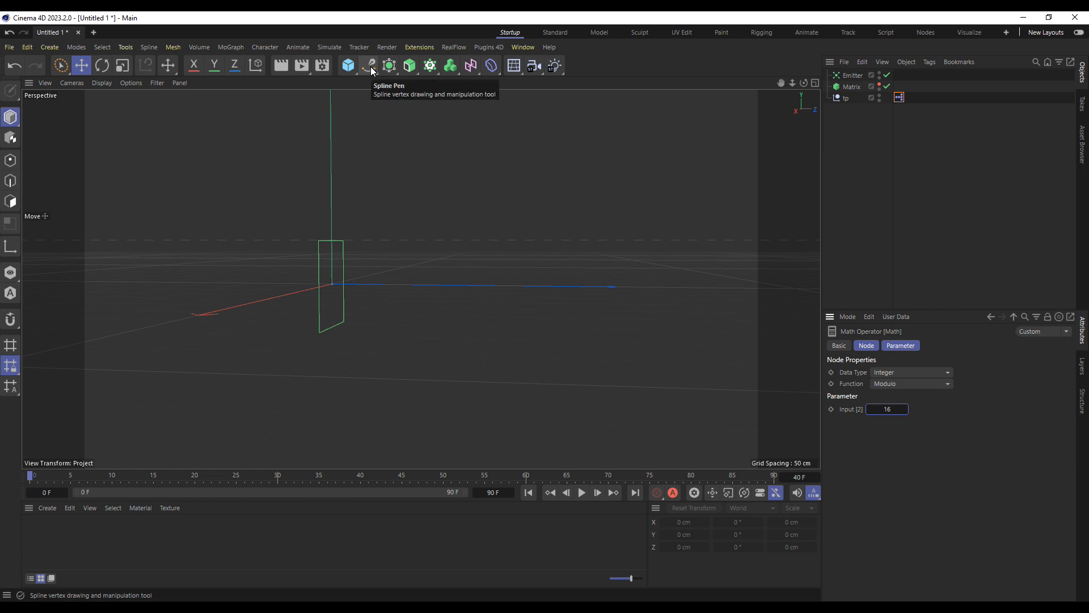
Step: Add a Helix spline and assign it as the Matrix's source object in place of the Emitter
left_click(371, 70)
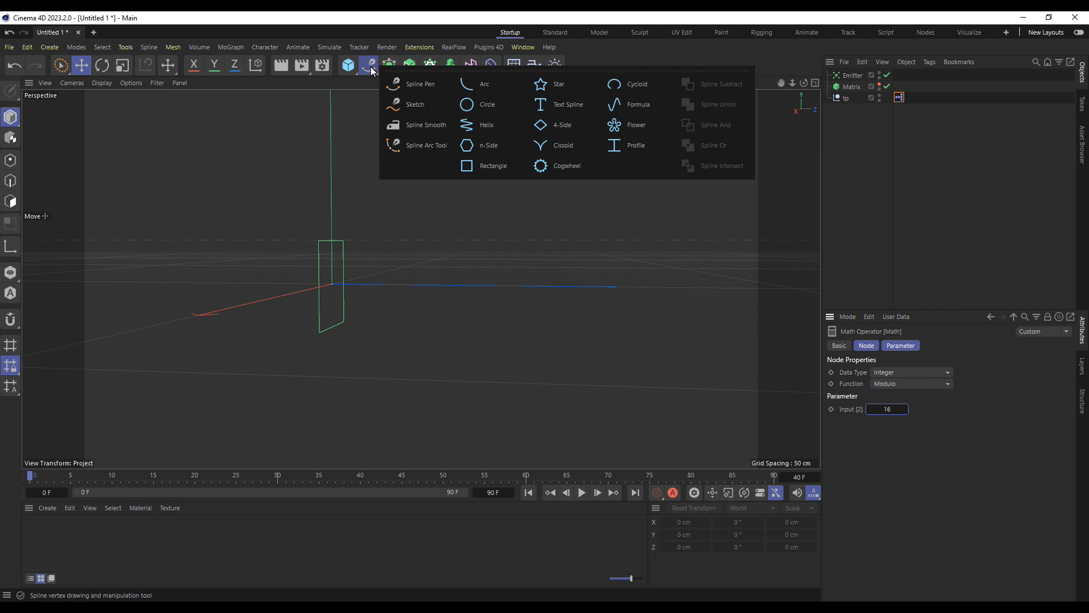
left_click(505, 124)
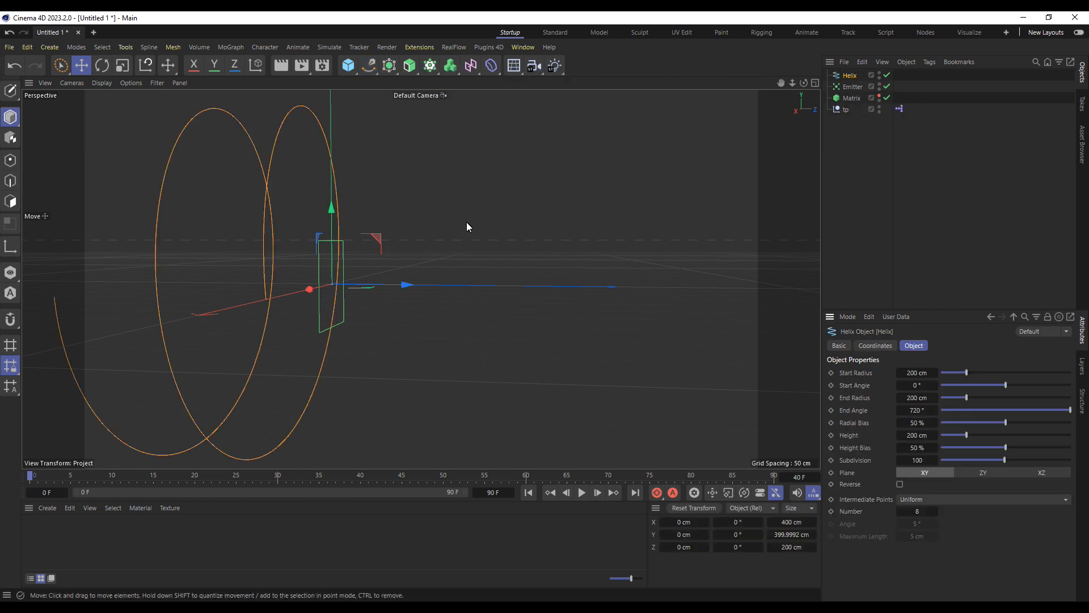
left_click_drag(445, 232, 548, 261, "alt")
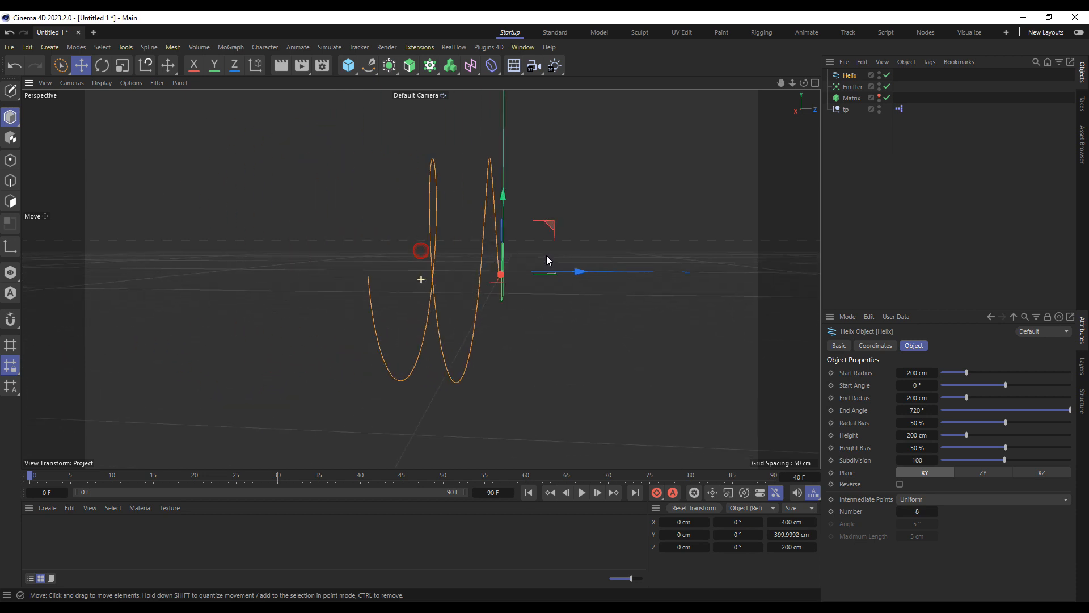
left_click(856, 99)
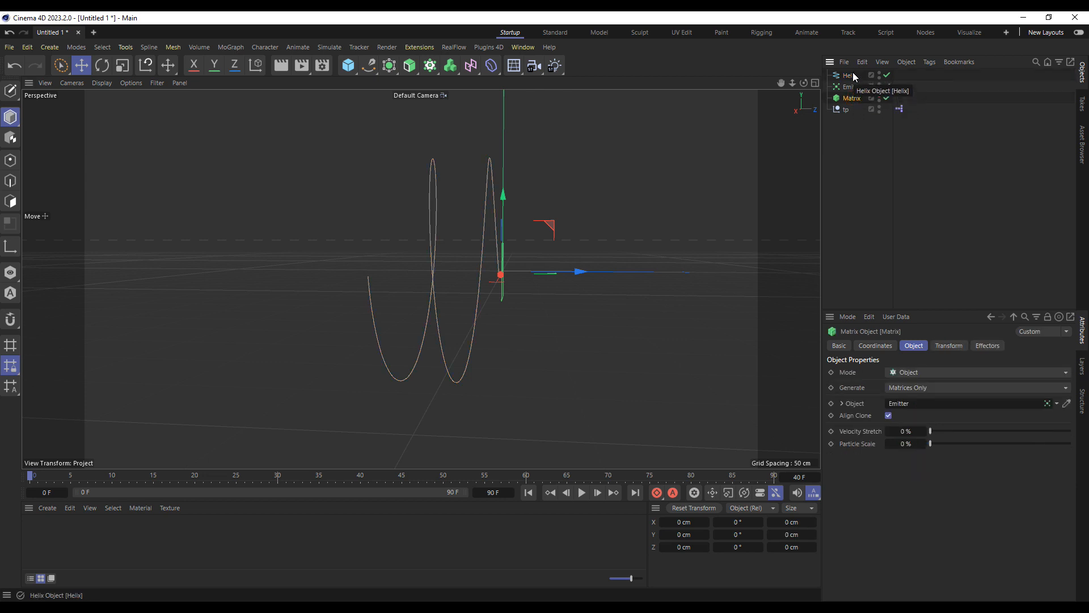
left_click_drag(851, 75, 974, 407)
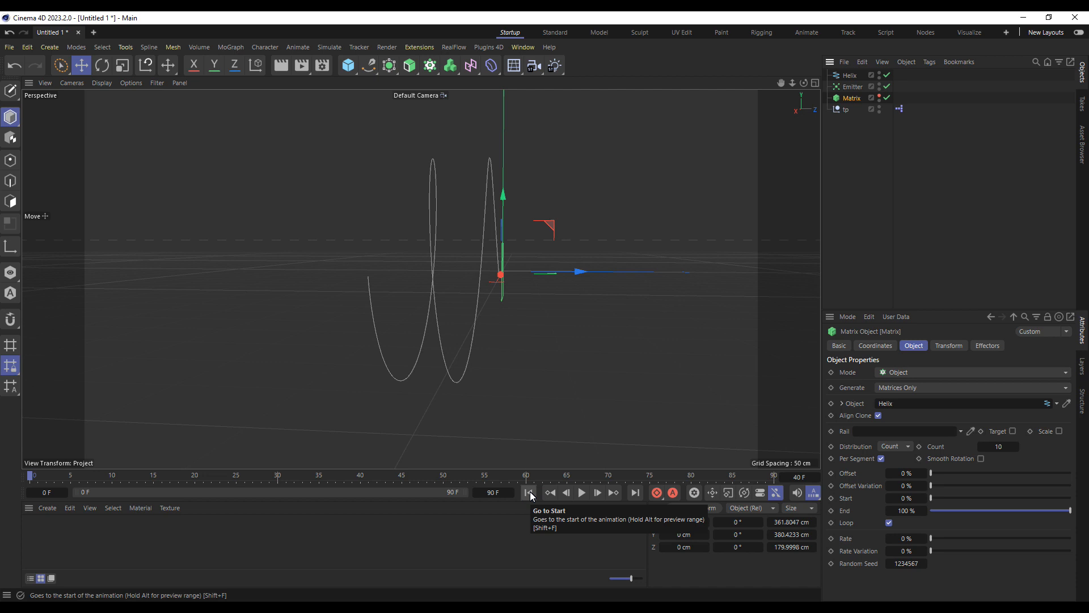
Step: Set the Matrix's Count to 100, play the animation to check the emission along the helix and return to the first frame
double_click(1008, 448)
type("100")
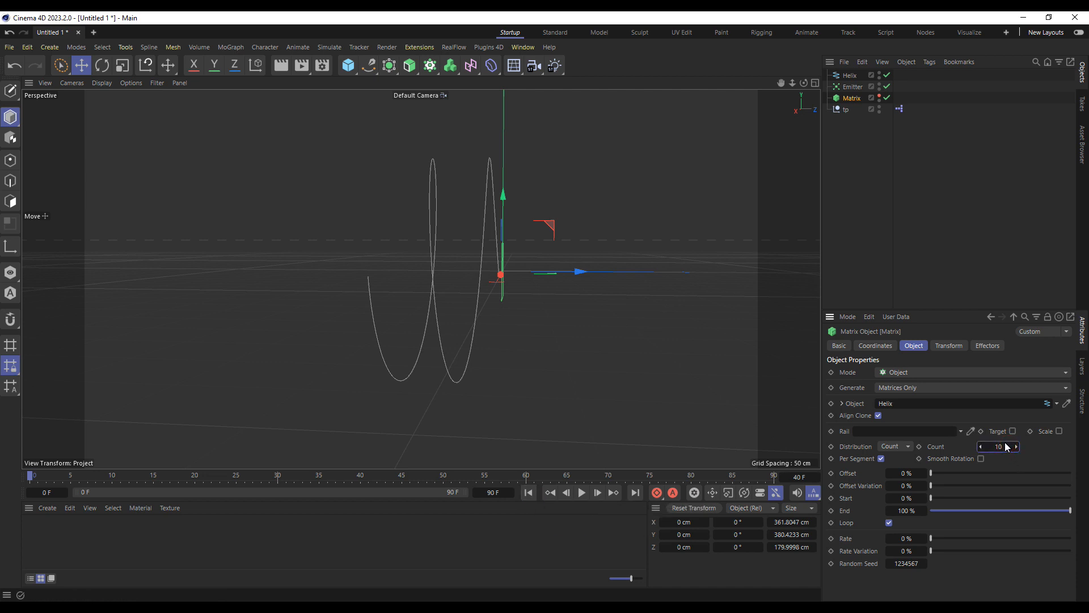
key("Return")
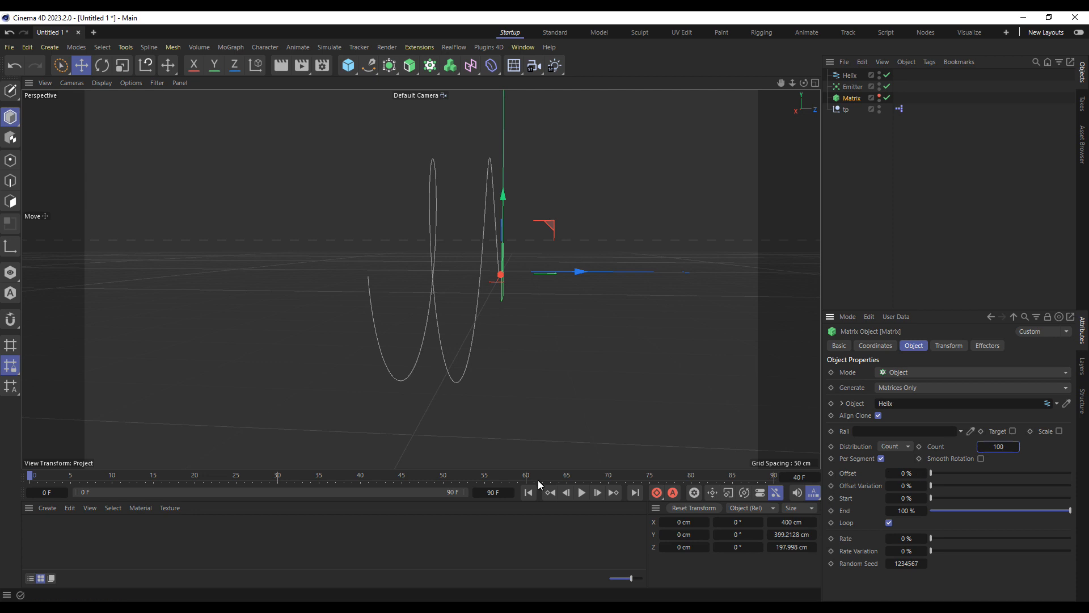
left_click(582, 493)
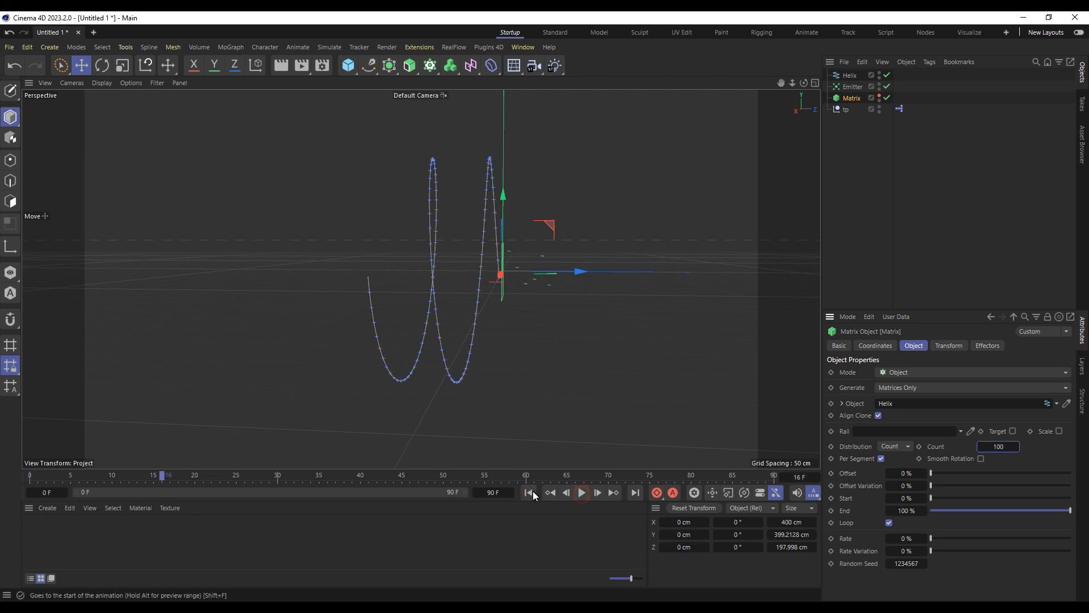
left_click(581, 493)
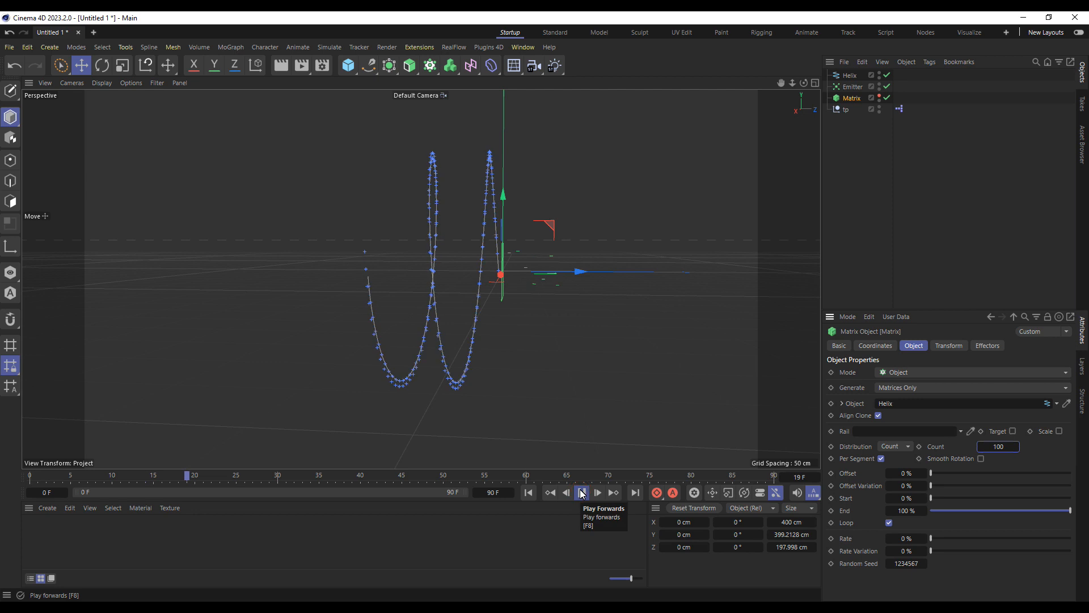
left_click(581, 494)
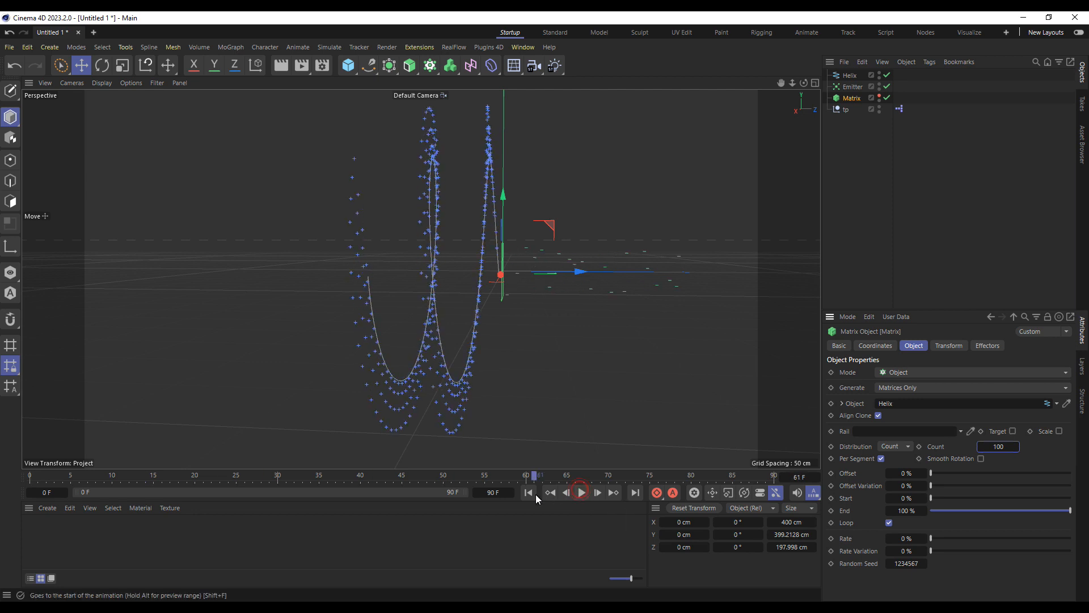
left_click(530, 493)
Step: Reopen the tp object's XPresso setup, line up the Modulo node between Time and Compare and add a P Pass node below it
double_click(900, 109)
left_click_drag(880, 108, 544, 81)
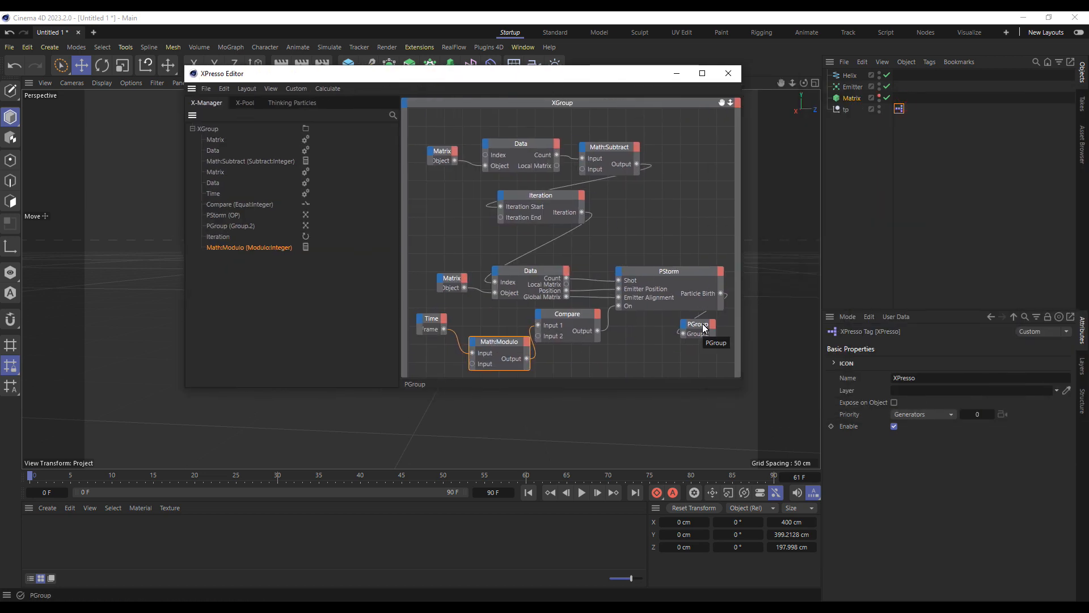
left_click_drag(491, 341, 461, 307)
right_click(437, 360)
mouse_move(465, 385)
mouse_move(522, 452)
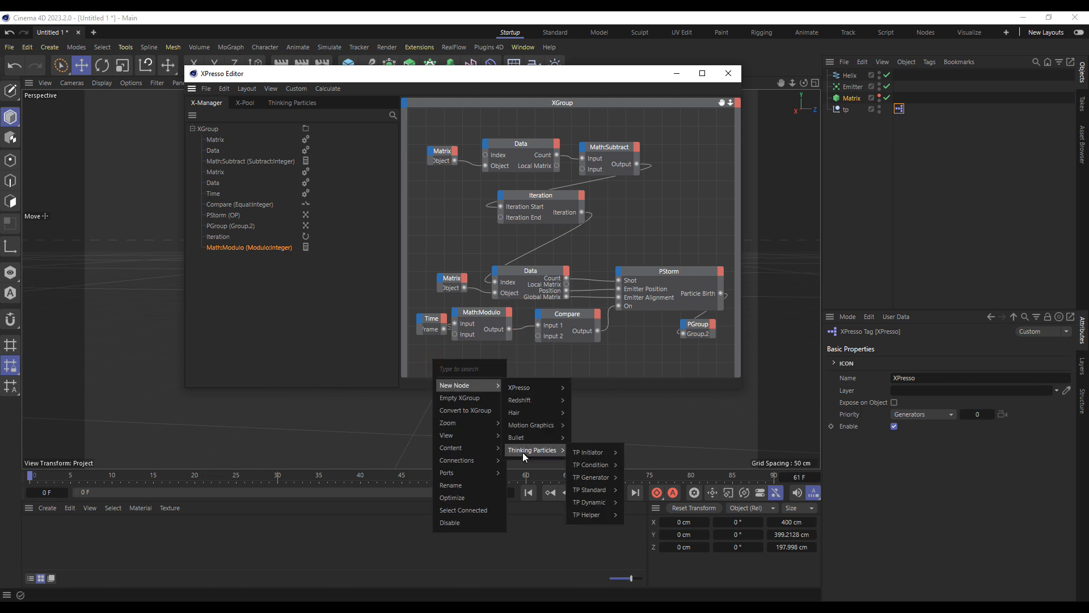
mouse_move(590, 452)
left_click(647, 453)
left_click_drag(438, 361, 465, 362)
Step: Assign the particle group Group.2 to the P Pass node and remove Group.1 from the Thinking Particles groups
left_click(287, 106)
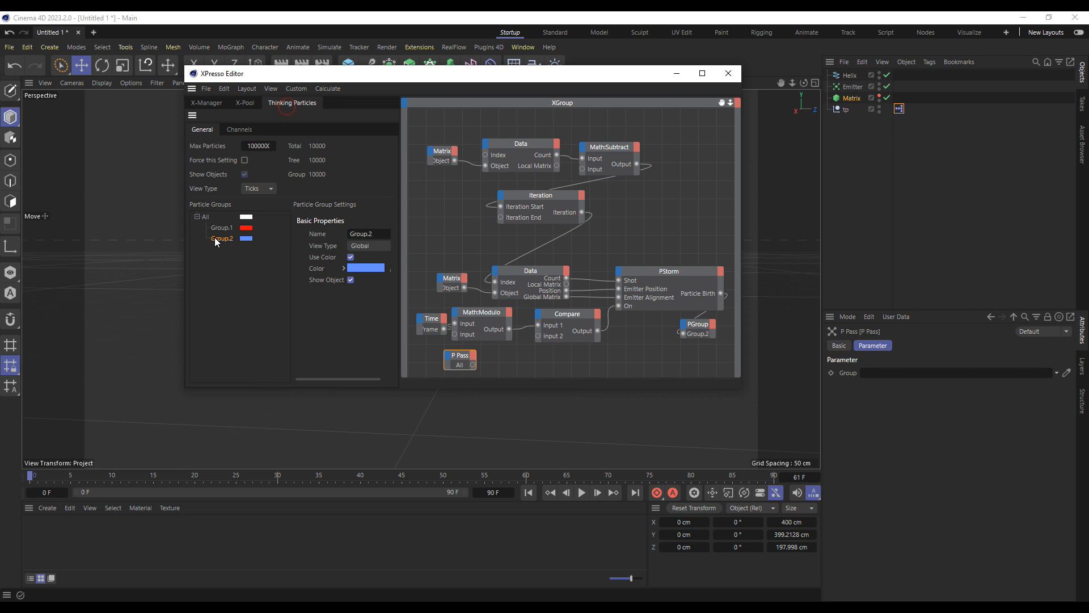
left_click_drag(219, 238, 458, 366)
right_click(226, 228)
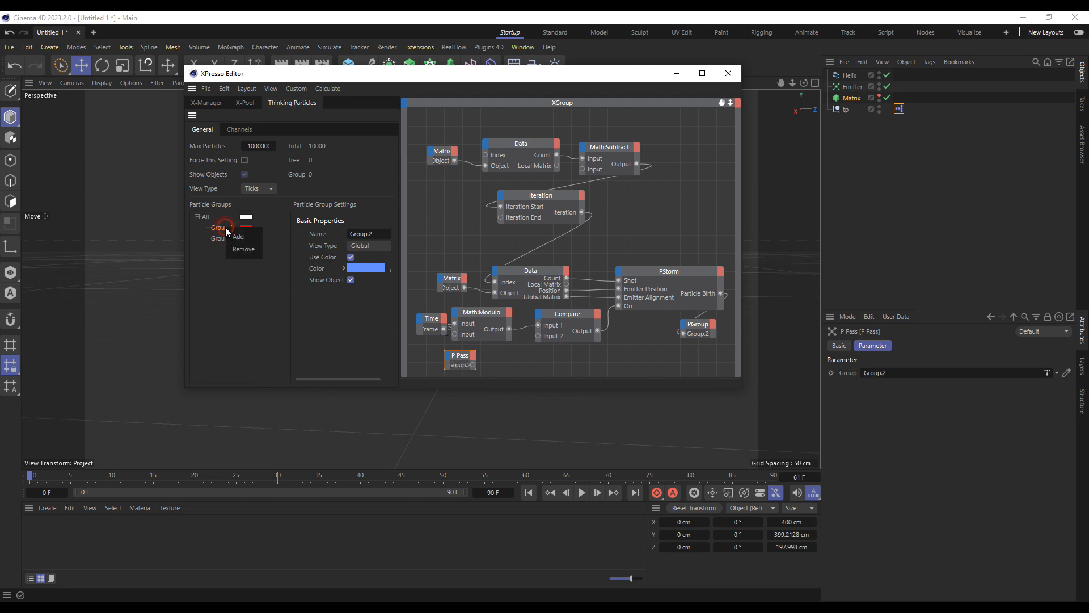
left_click(240, 250)
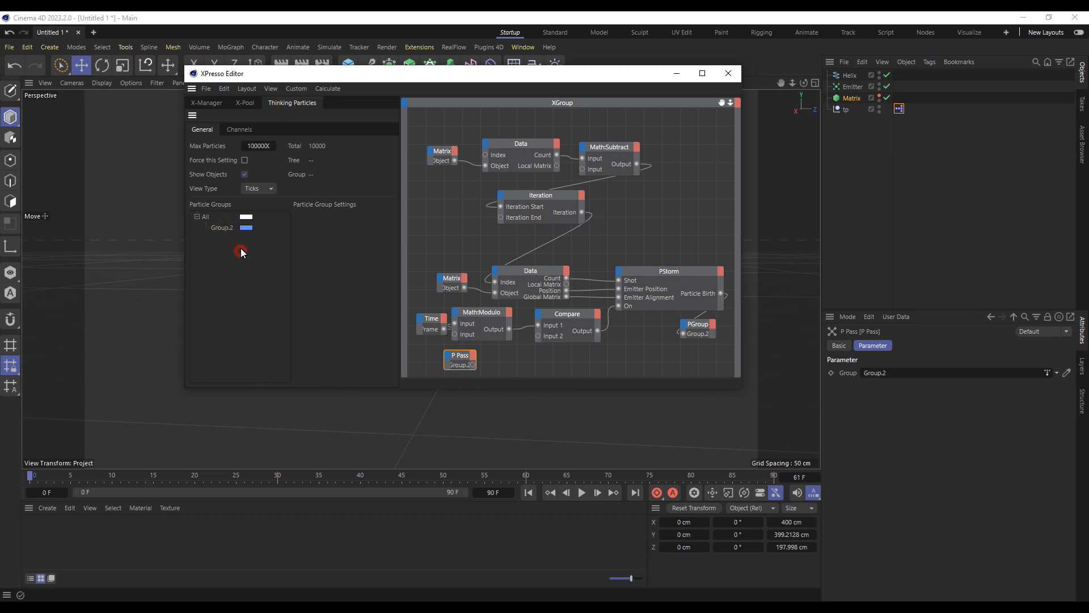
Step: Add a Thinking Particles PForceObject node beside the P Pass node and connect the P Pass output to its input
right_click(540, 362)
mouse_move(554, 390)
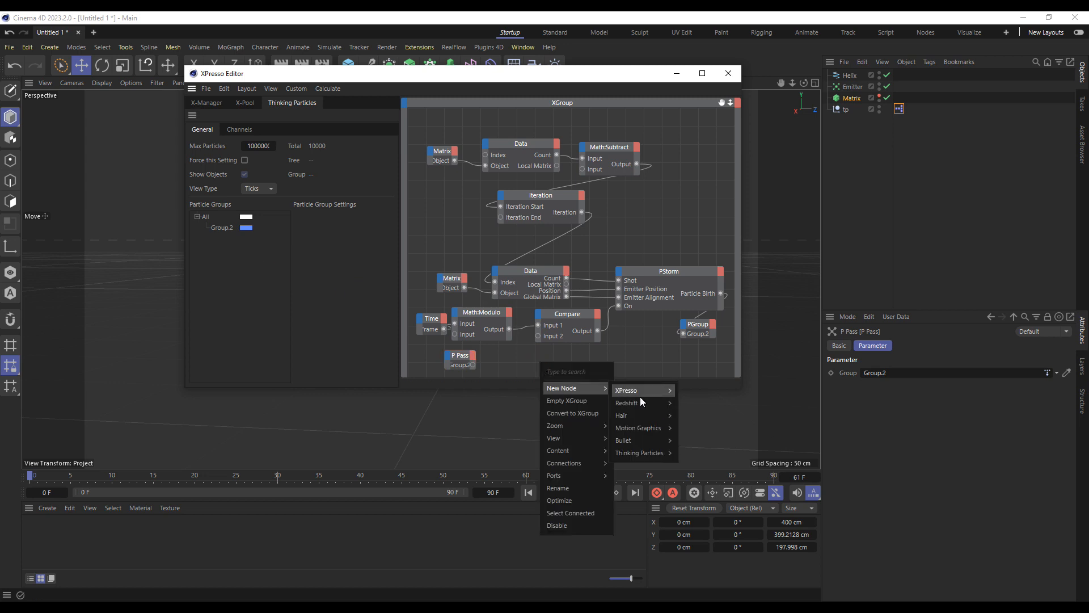
mouse_move(645, 452)
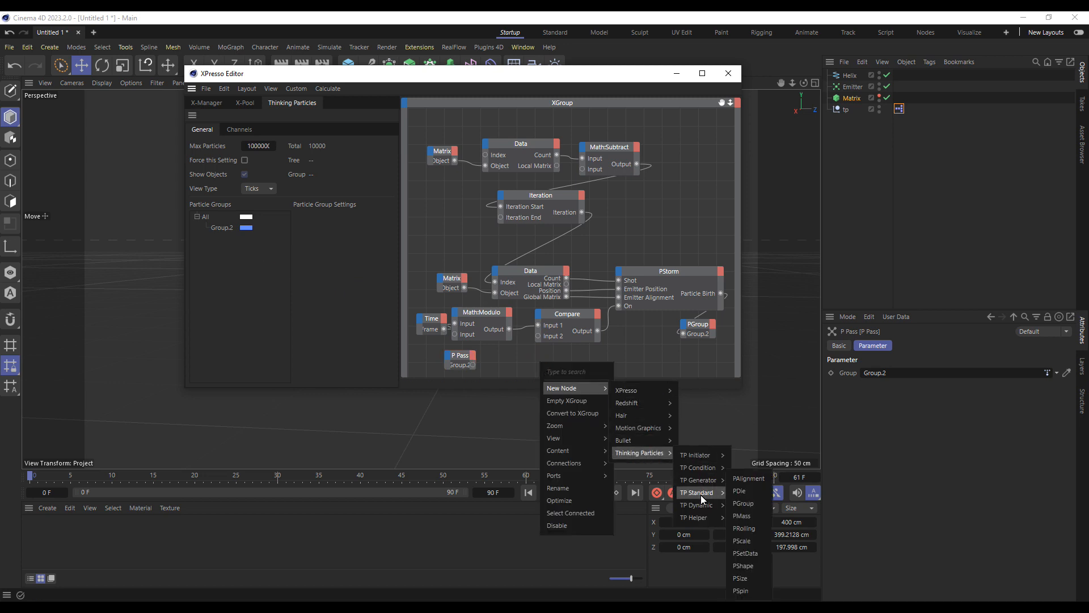
mouse_move(697, 507)
left_click(752, 490)
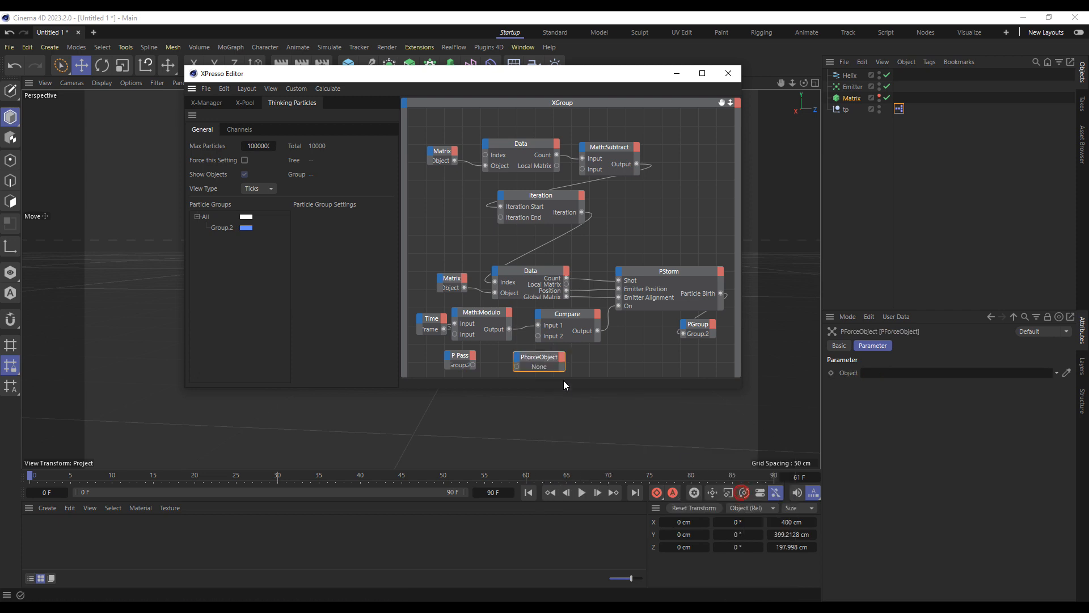
left_click_drag(473, 365, 516, 368)
Step: Add a Field Force to the scene, assign it to the PForceObject node and close the XPresso Editor
left_click(335, 48)
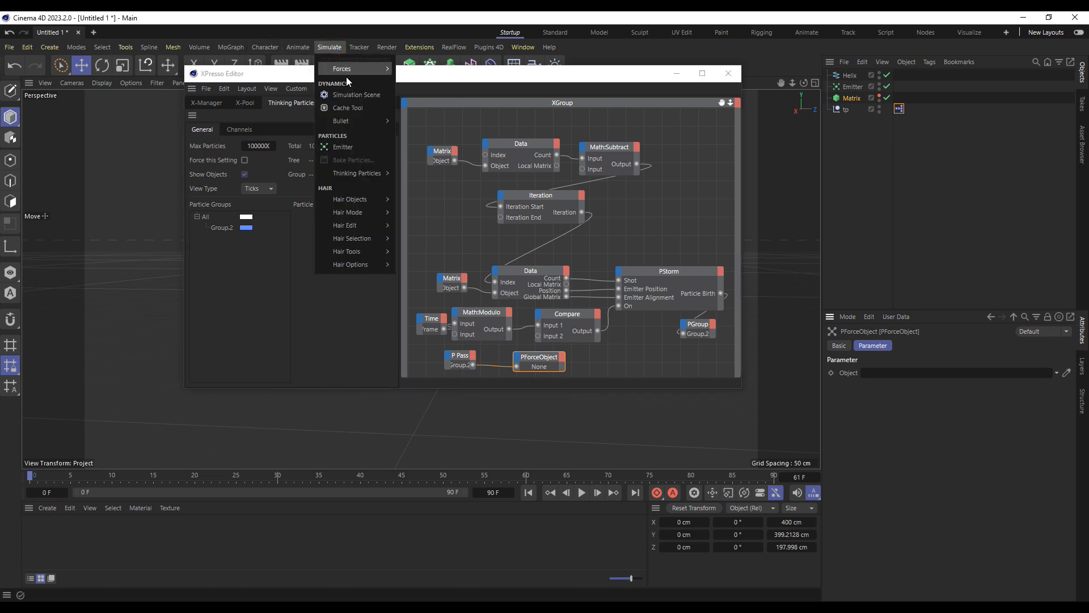
mouse_move(365, 76)
left_click(426, 111)
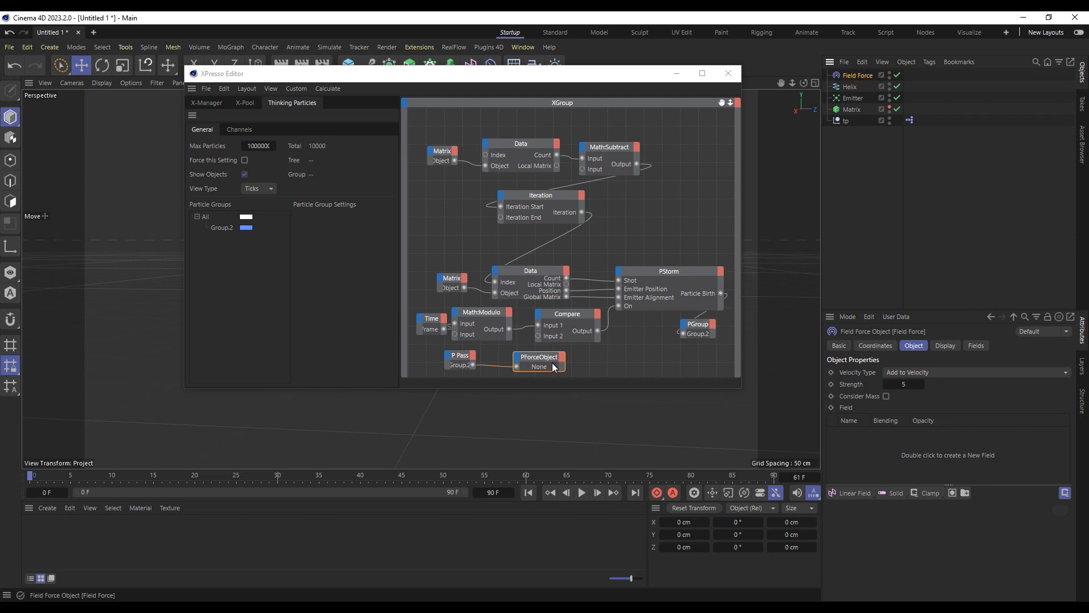
left_click_drag(551, 366, 552, 367)
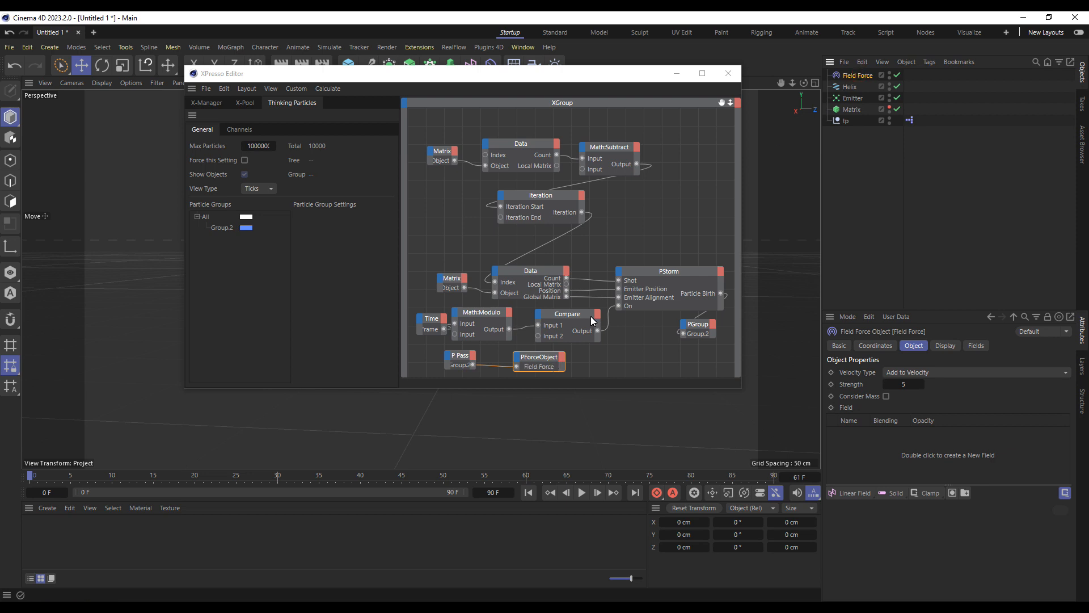
left_click(729, 73)
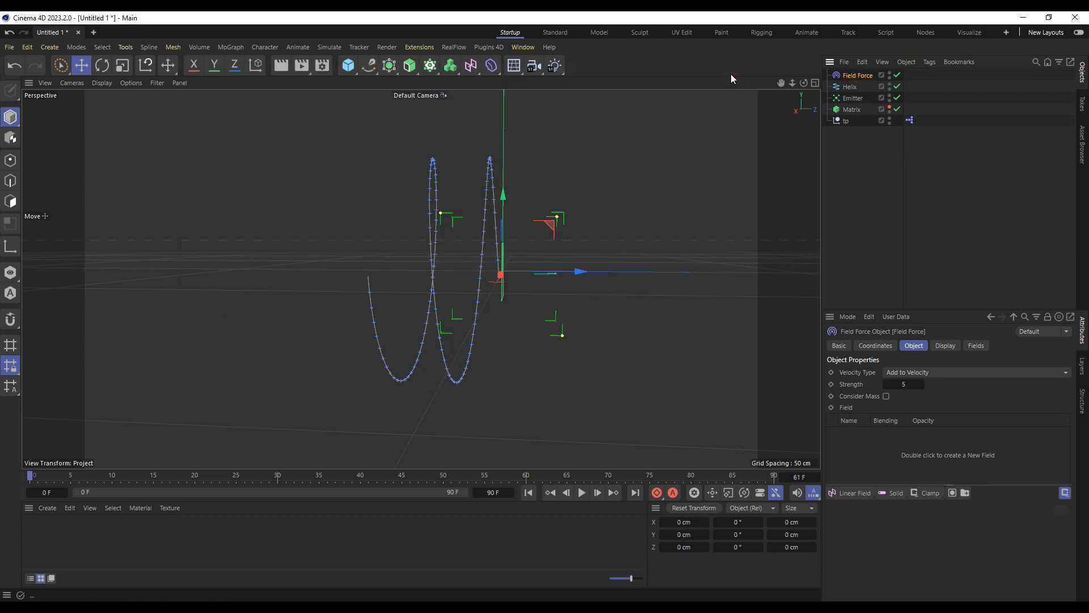
Step: Add the Helix to the Field Force's field list and set its remapping Inner Offset to 100%
left_click(856, 76)
left_click_drag(850, 87, 869, 457)
left_click(858, 434)
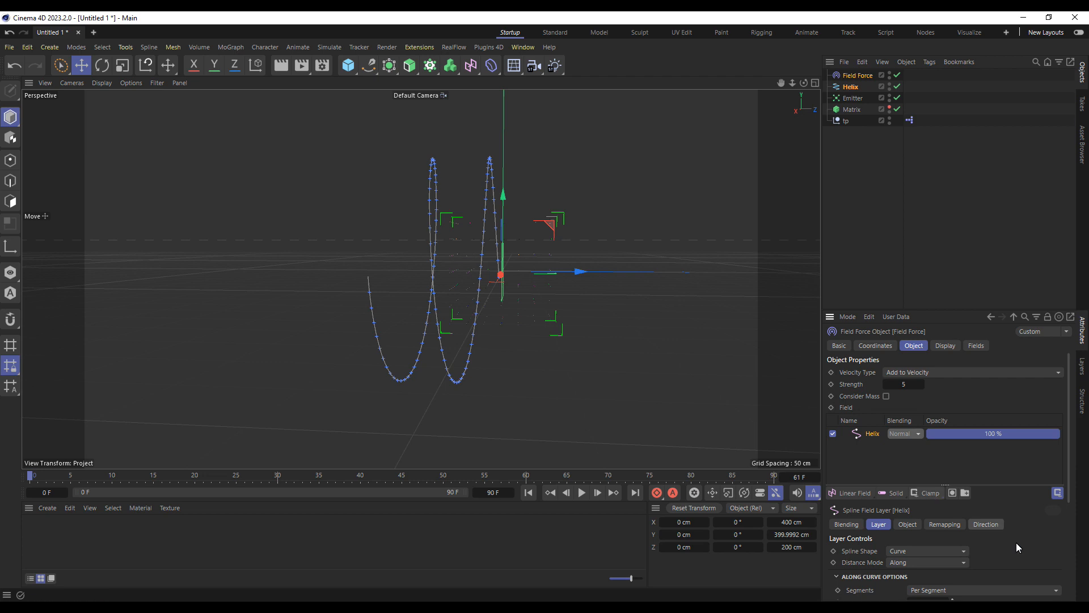
scroll(1030, 512, "down", 3)
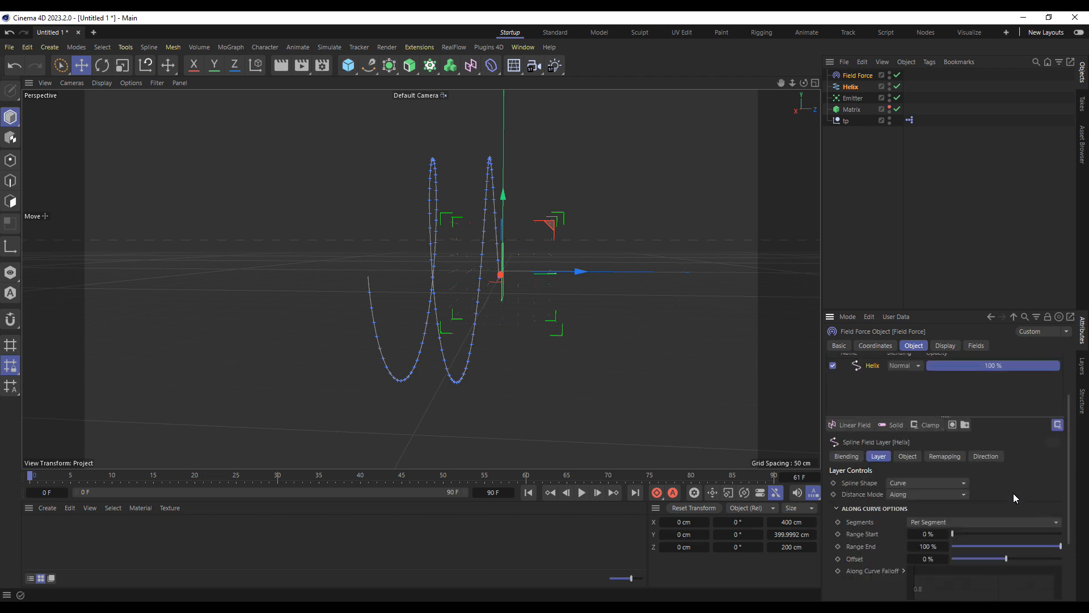
left_click(953, 457)
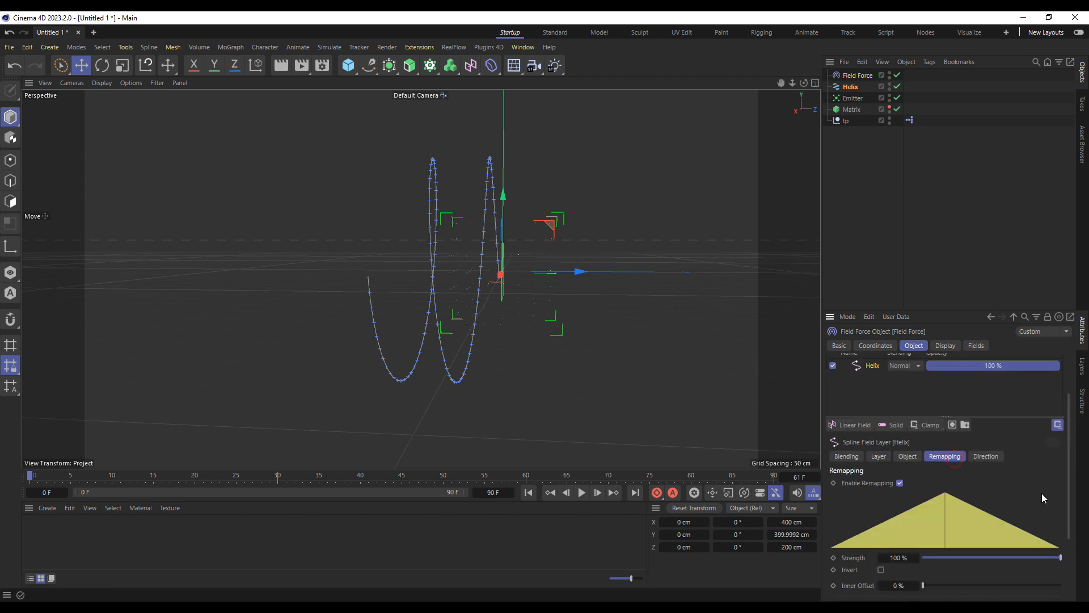
scroll(1007, 498, "down", 3)
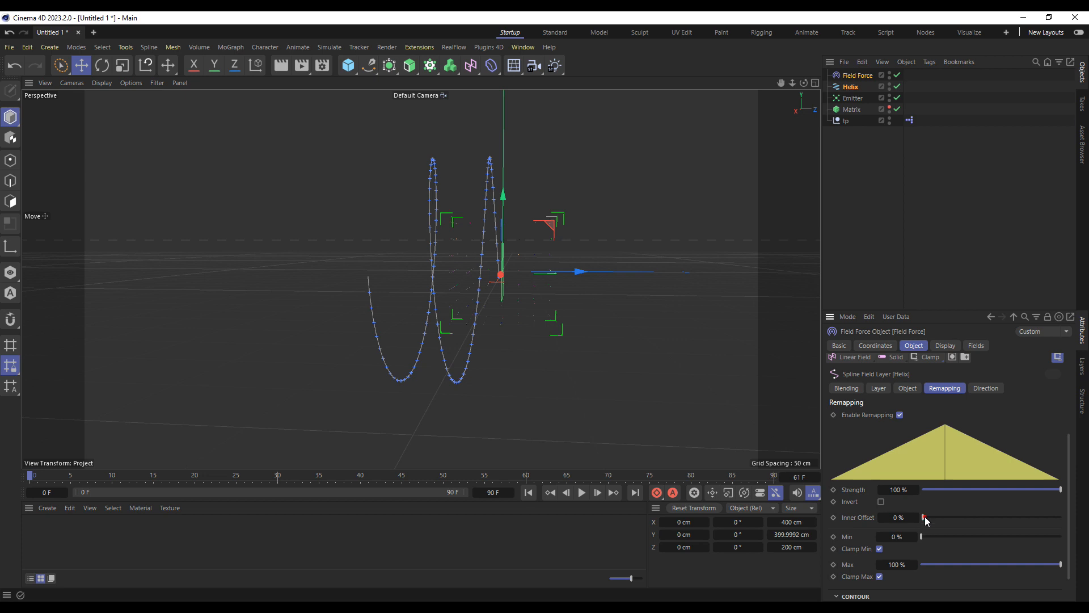
left_click_drag(924, 516, 1062, 517)
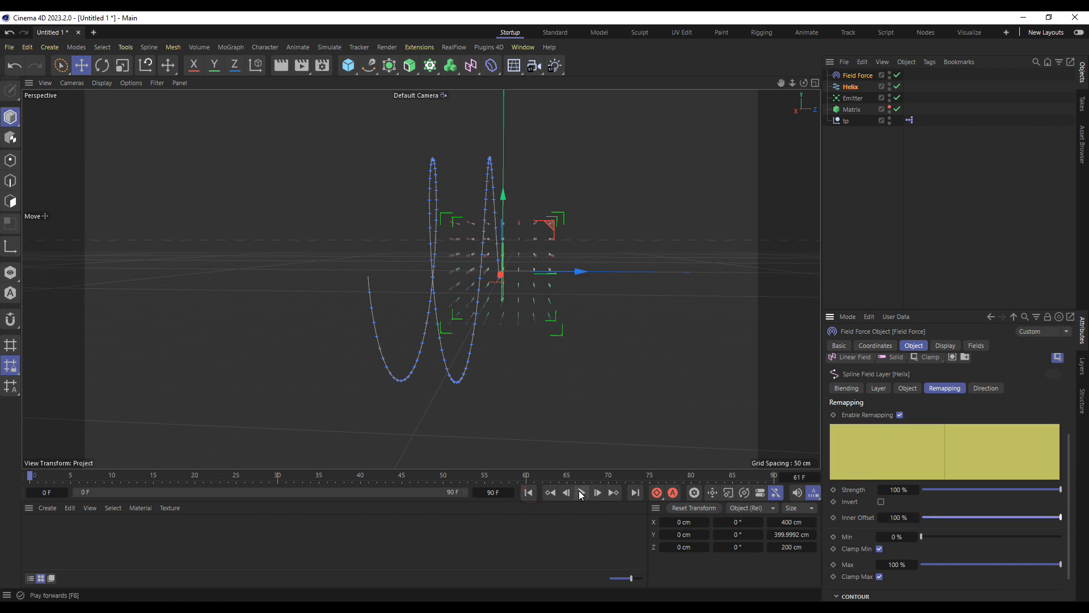
Step: Set the PStorm node's Speed to 0 in the tp object's XPresso setup and play the animation to check the force
double_click(909, 120)
left_click_drag(863, 107, 539, 82)
left_click(693, 280)
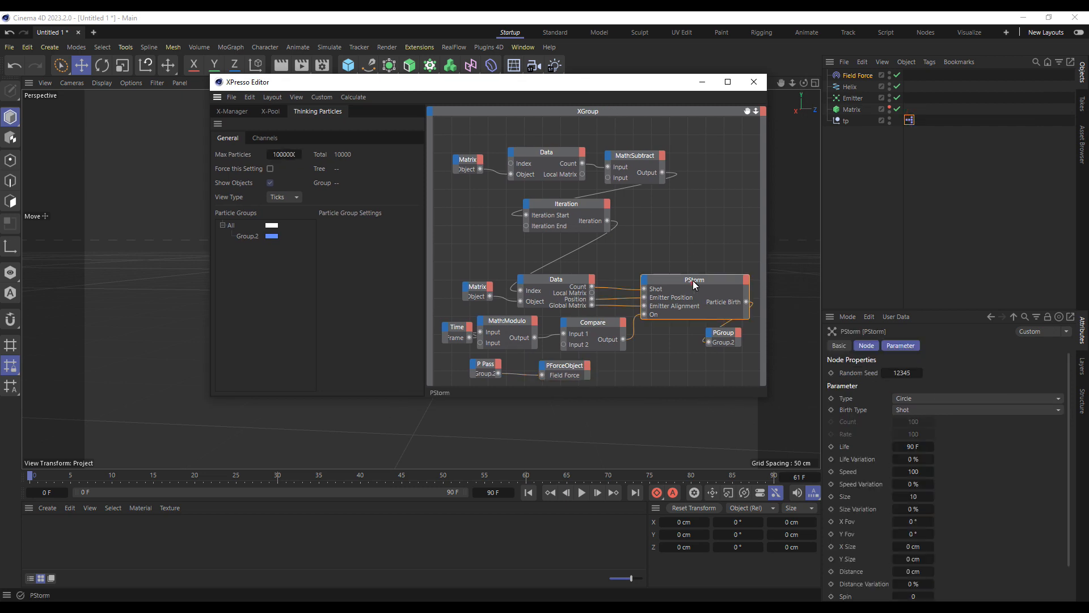
left_click(753, 82)
left_click(915, 472)
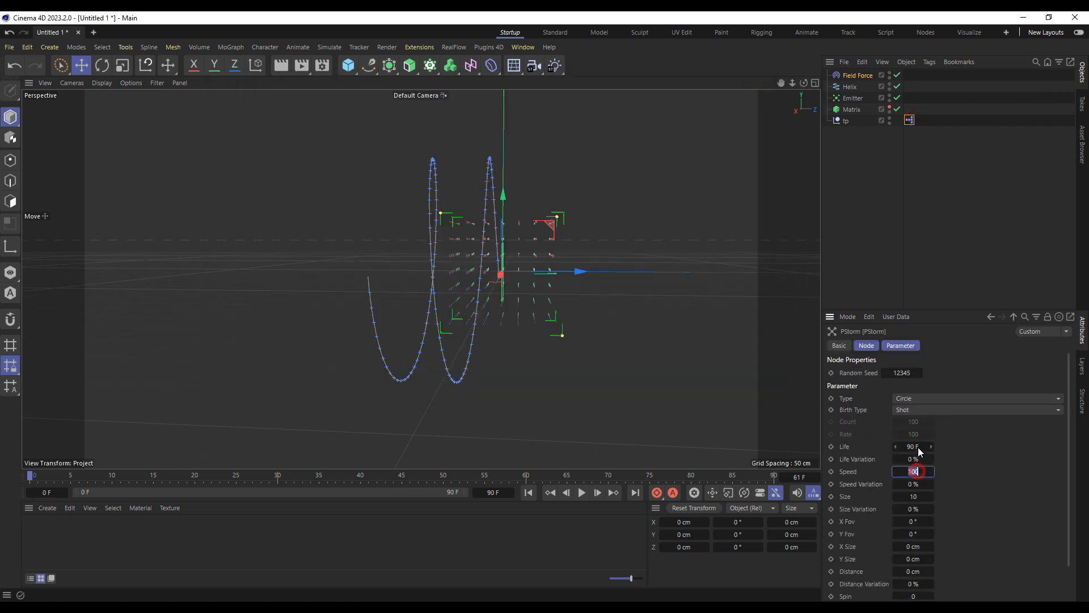
type("0")
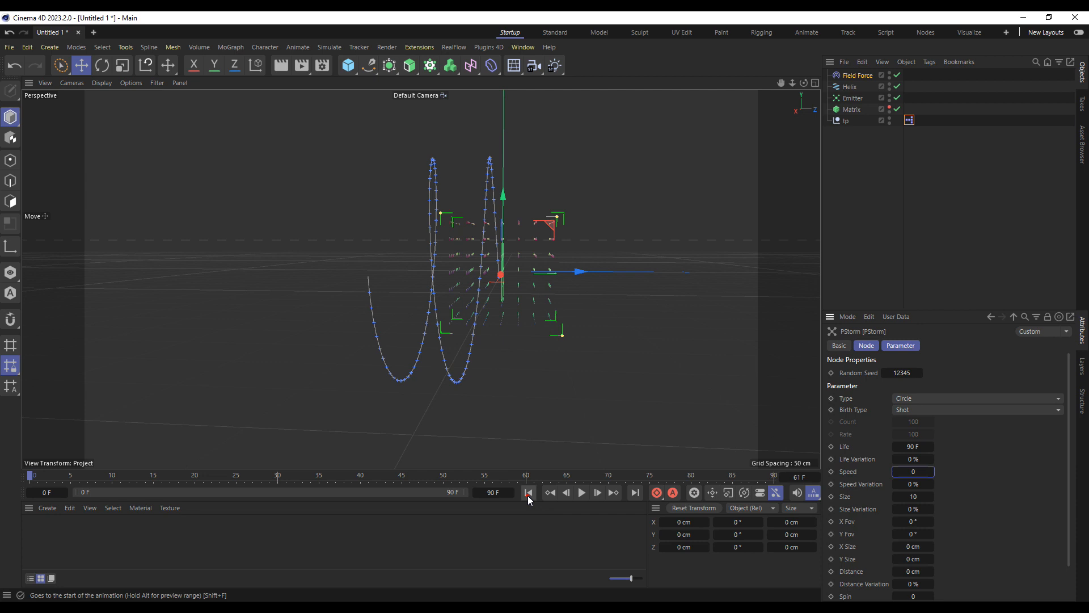
left_click(581, 493)
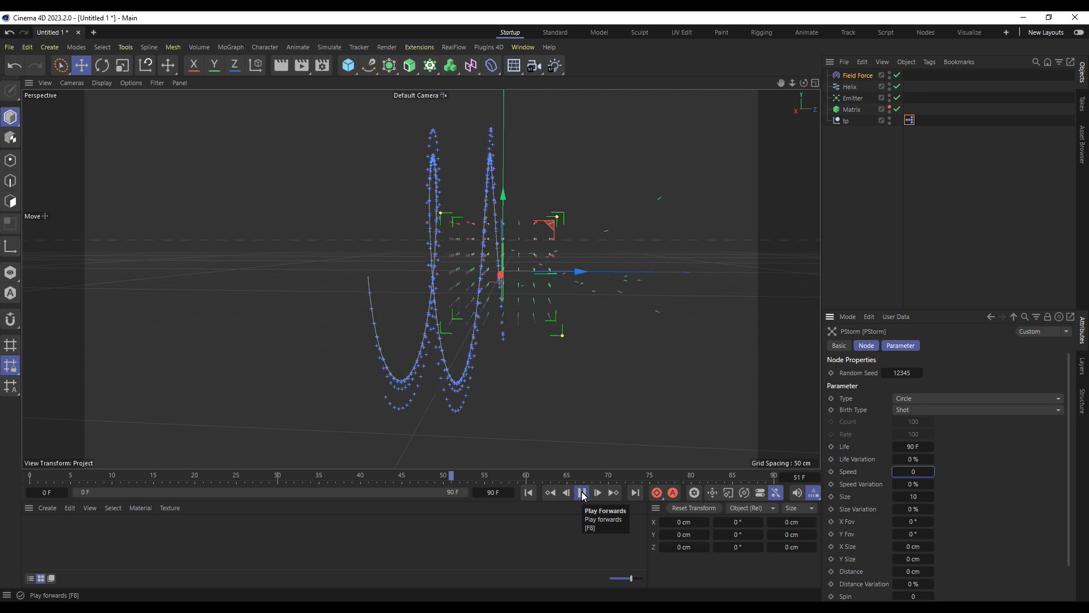
Step: Play the animation from a front view of the helix to check the particle motion and return to the first frame
left_click(582, 493)
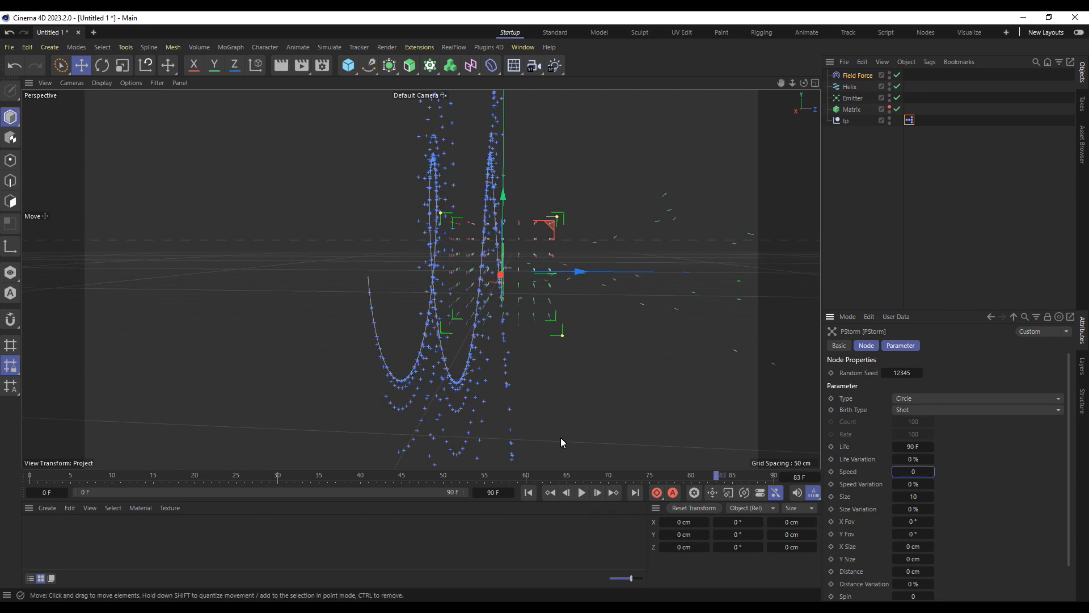
left_click_drag(573, 322, 715, 322, "alt")
right_click_drag(522, 282, 477, 297, "alt")
middle_click_drag(465, 298, 394, 302, "alt")
left_click(582, 492)
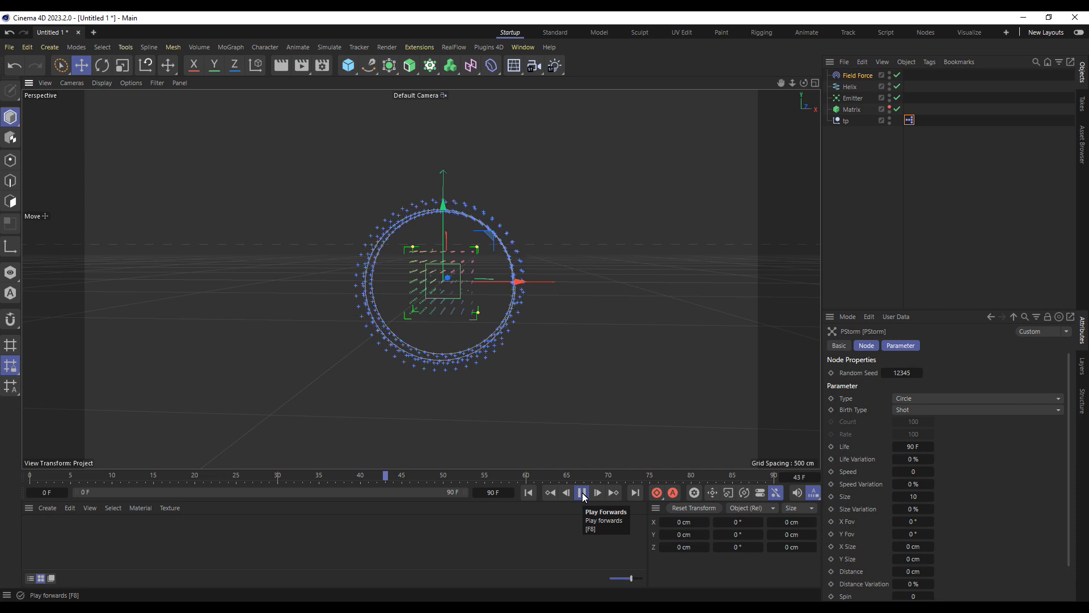
left_click(582, 492)
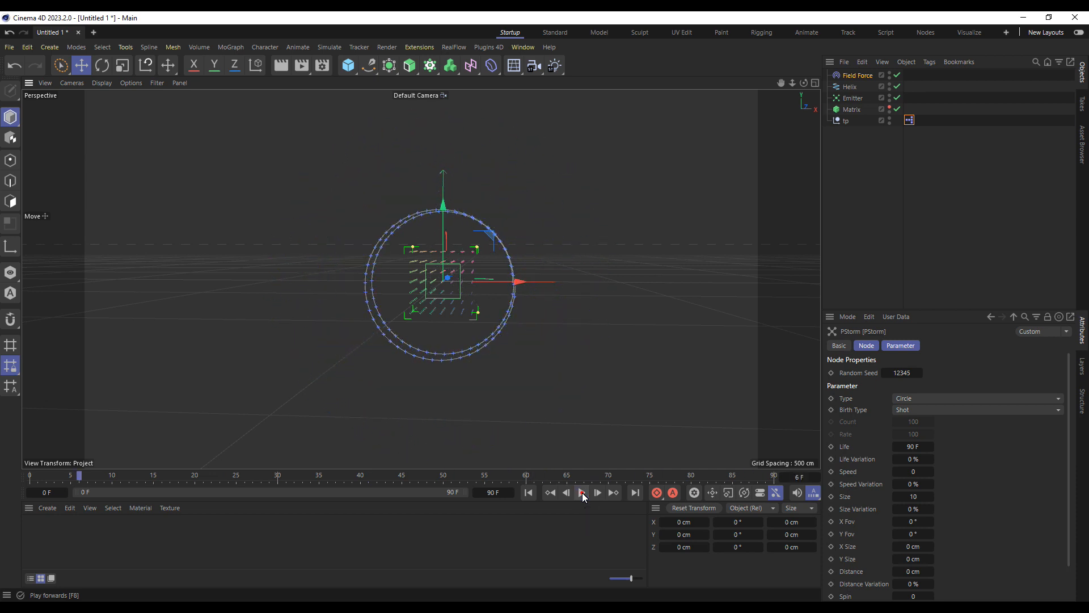
left_click(533, 493)
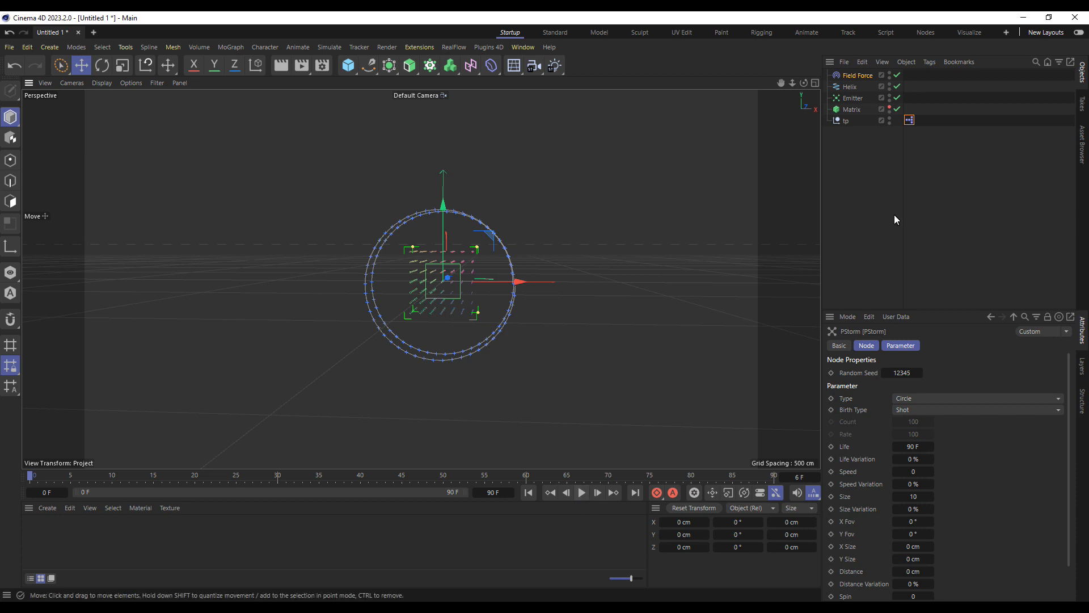
Step: Show the Field Force's settings and replay the animation from an angled view of the helix, returning to the first frame
left_click(858, 76)
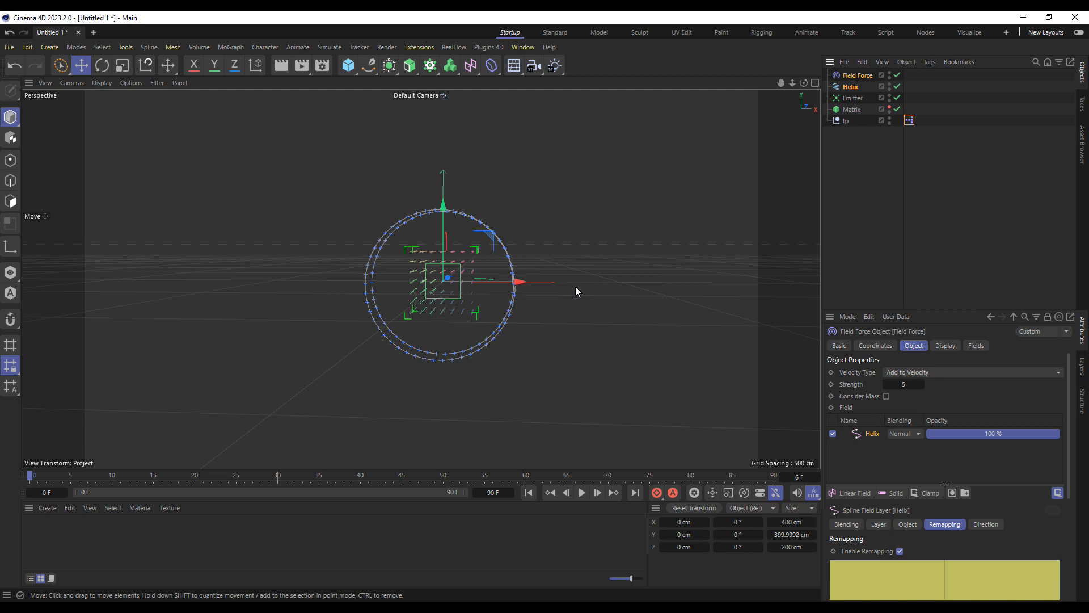
left_click_drag(569, 268, 528, 284, "alt")
left_click(582, 492)
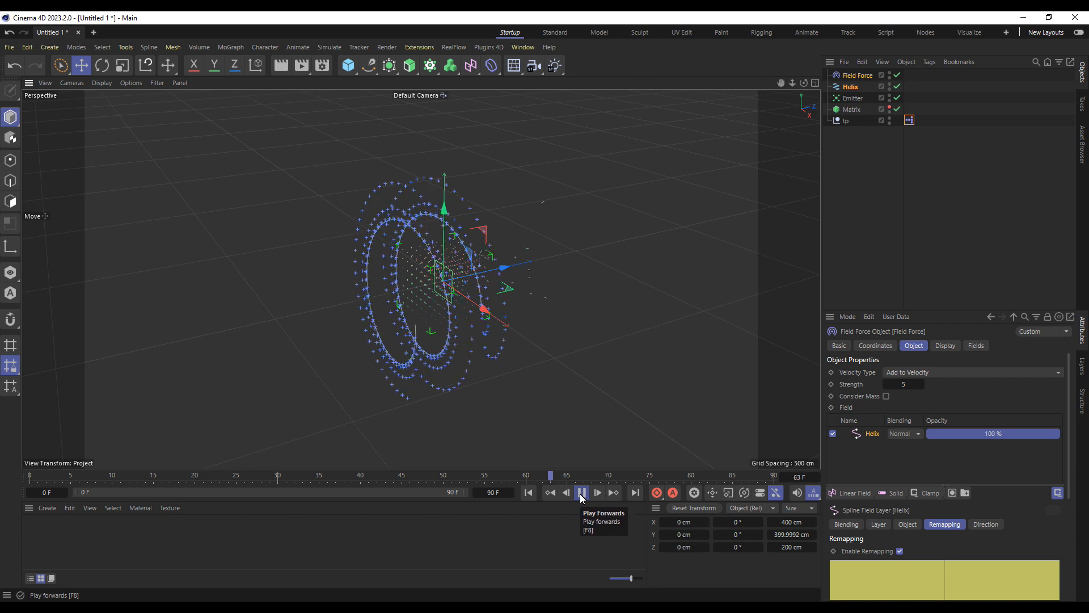
left_click(582, 493)
left_click(534, 494)
left_click(231, 47)
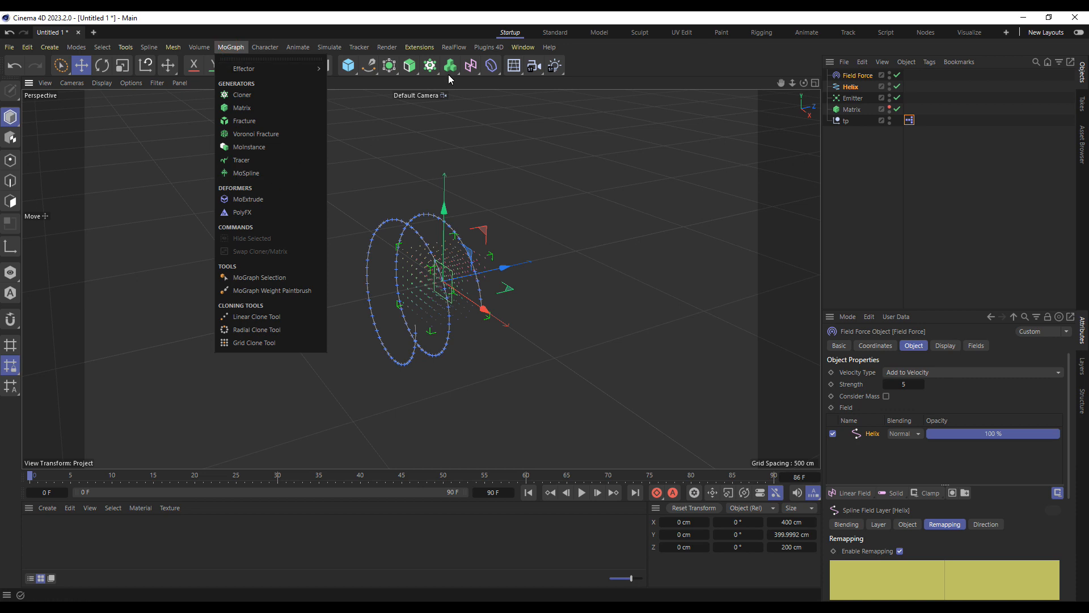
left_click(435, 22)
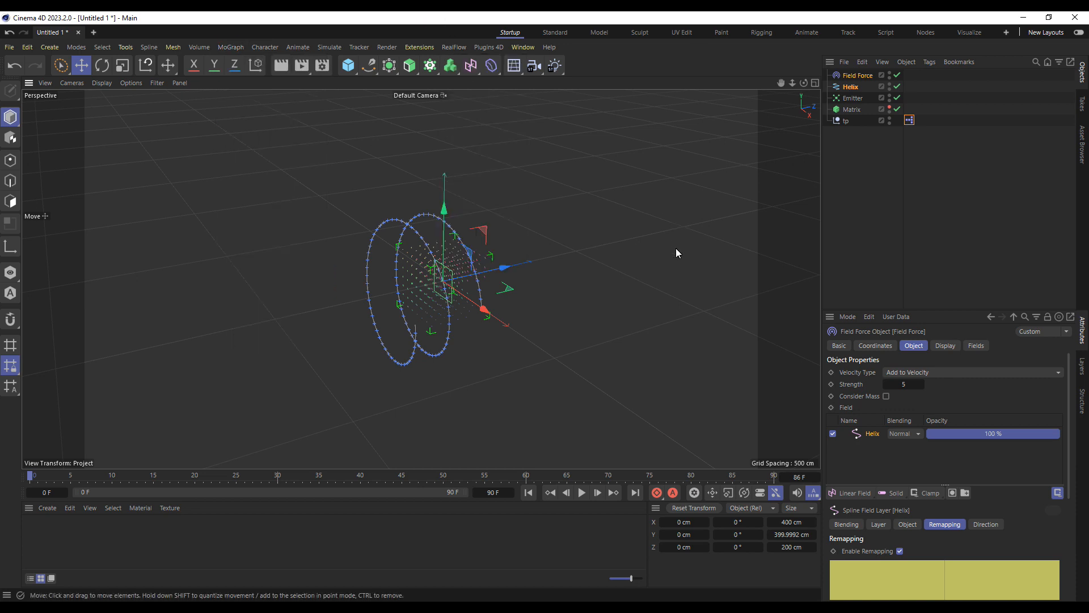
left_click(581, 494)
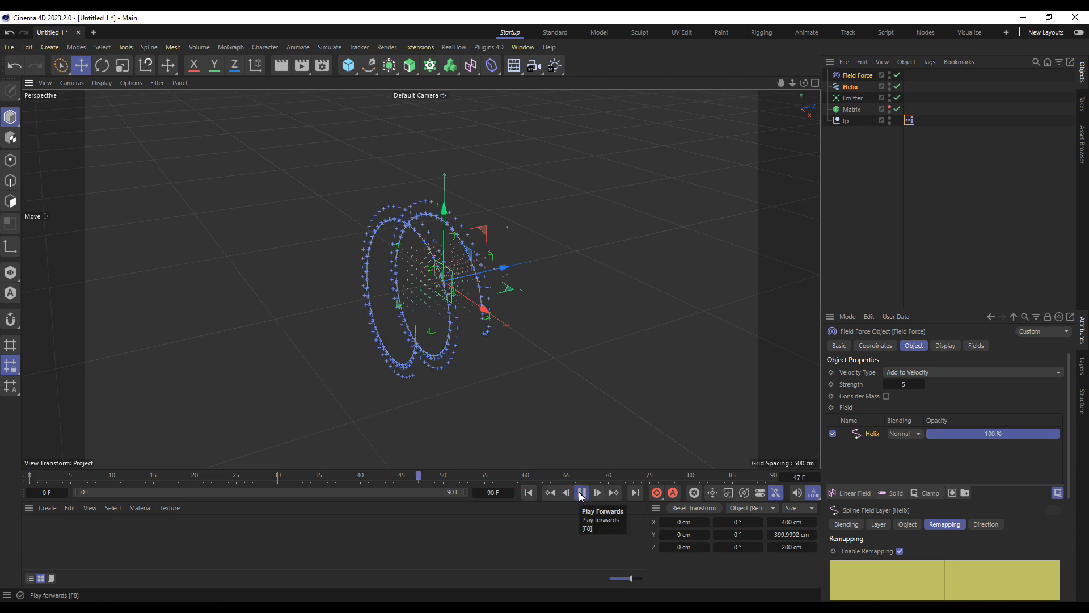
left_click(581, 493)
left_click(529, 493)
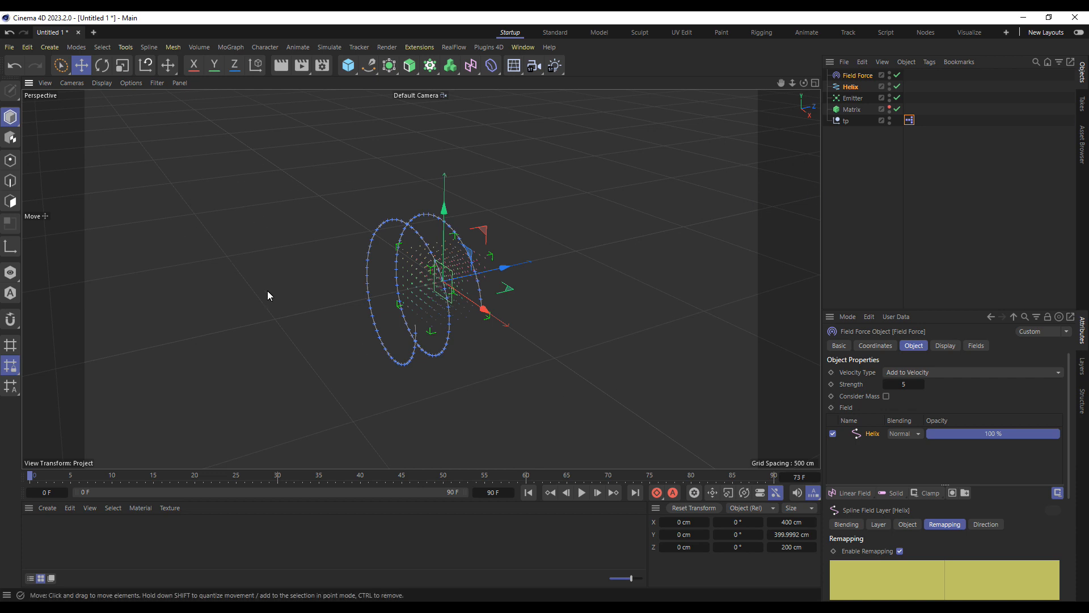
Step: Add a Null object to the scene and give it an XPresso tag
left_click(346, 66)
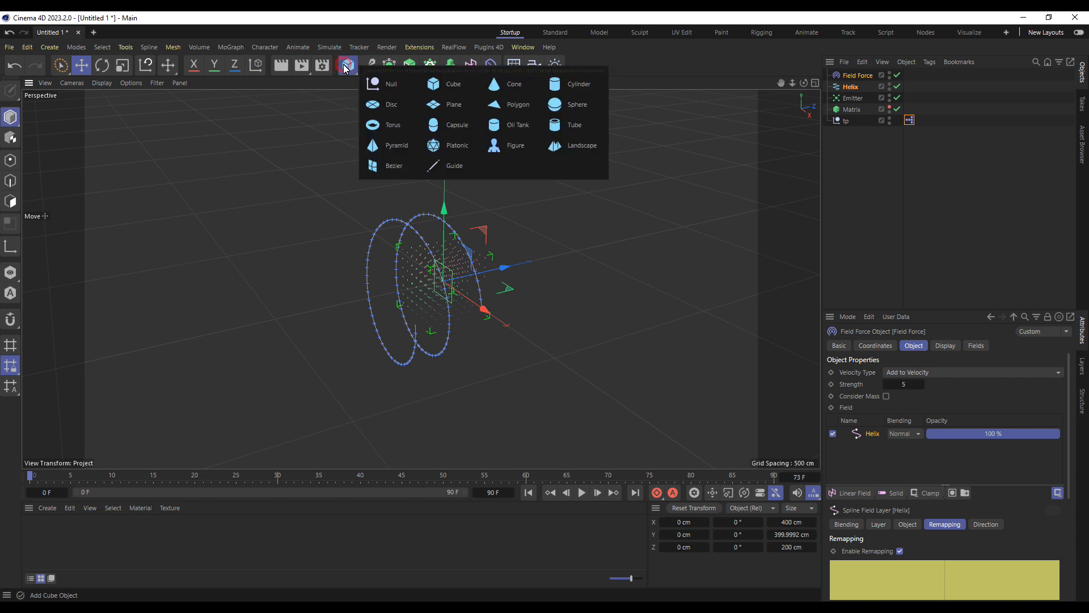
left_click(375, 83)
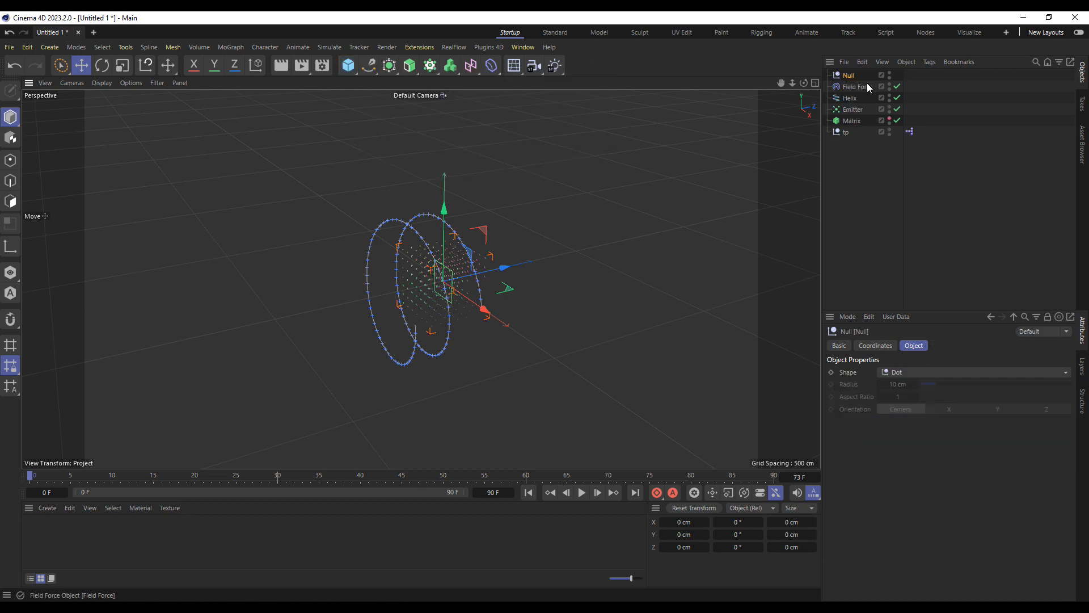
right_click(852, 76)
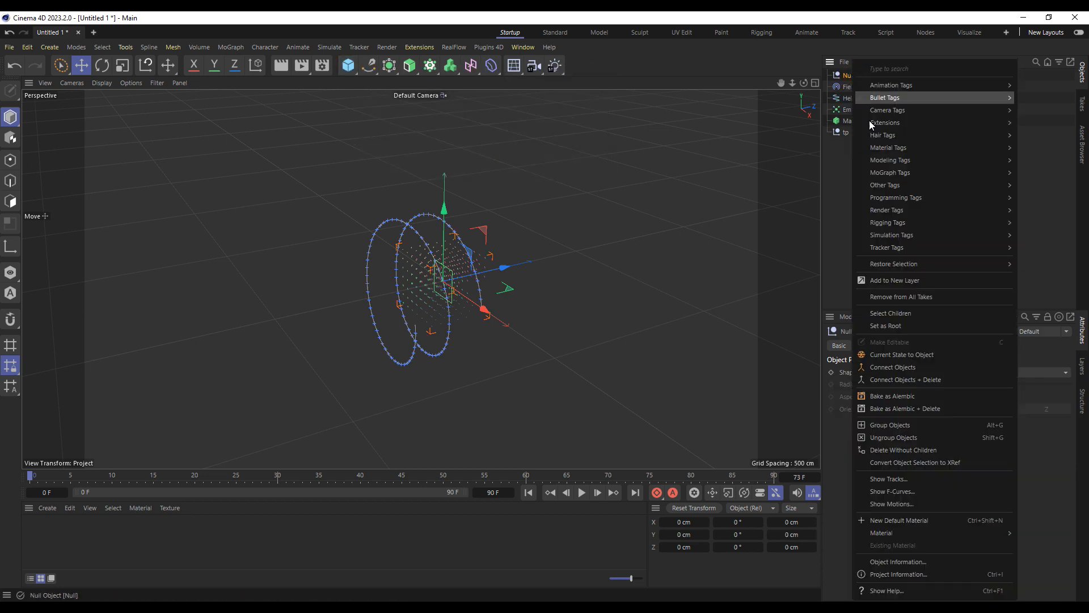
mouse_move(1002, 198)
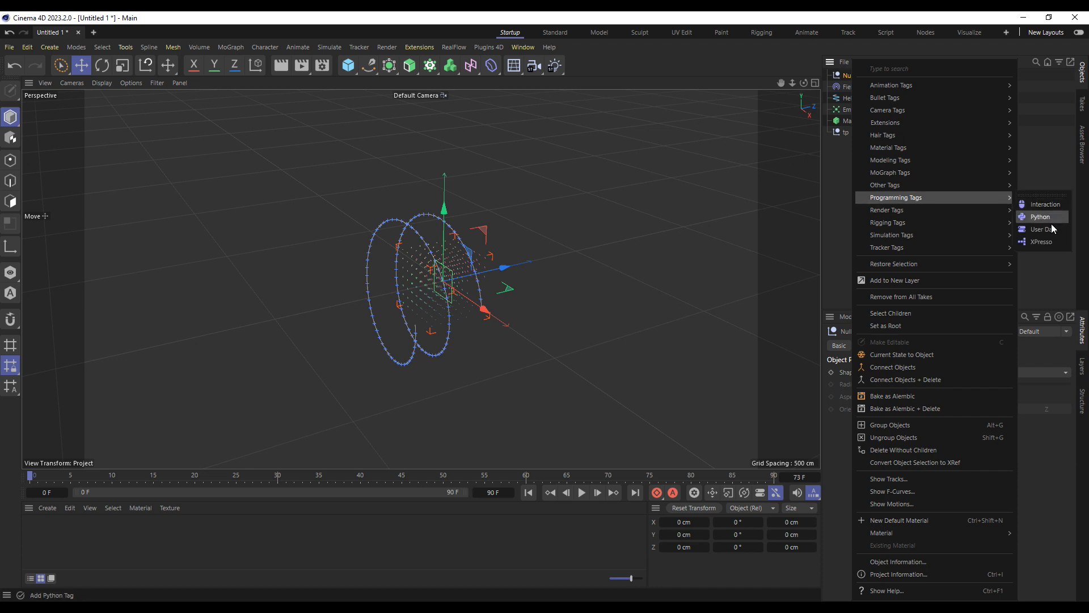
left_click(1047, 241)
left_click_drag(967, 227, 510, 129)
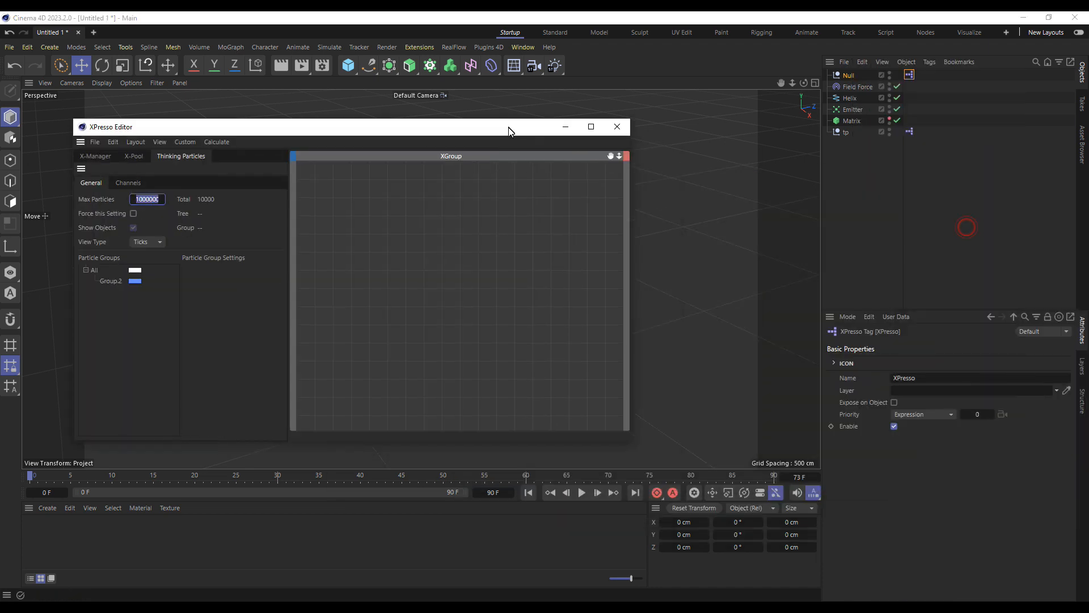
Step: Add a Thinking Particles P Pass AB initiator node to the Null's empty XGroup
right_click(331, 257)
mouse_move(368, 284)
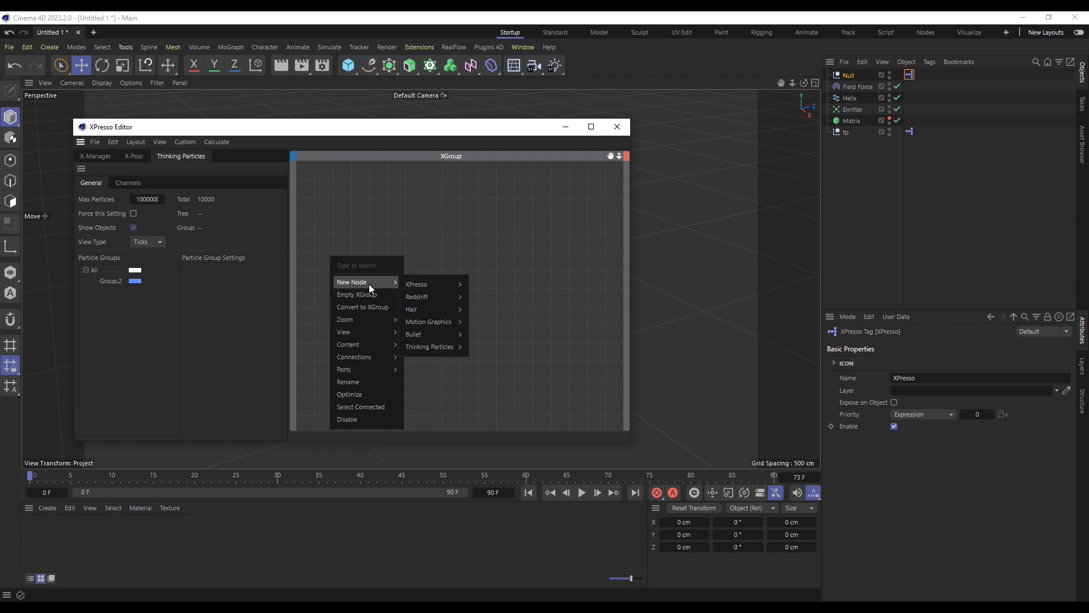
mouse_move(441, 347)
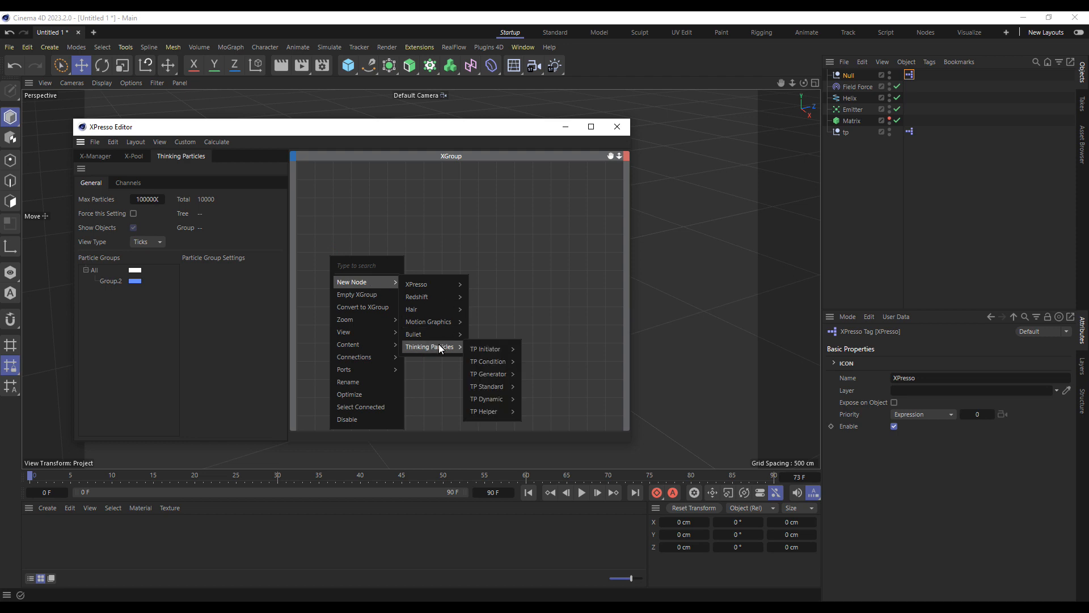
mouse_move(509, 349)
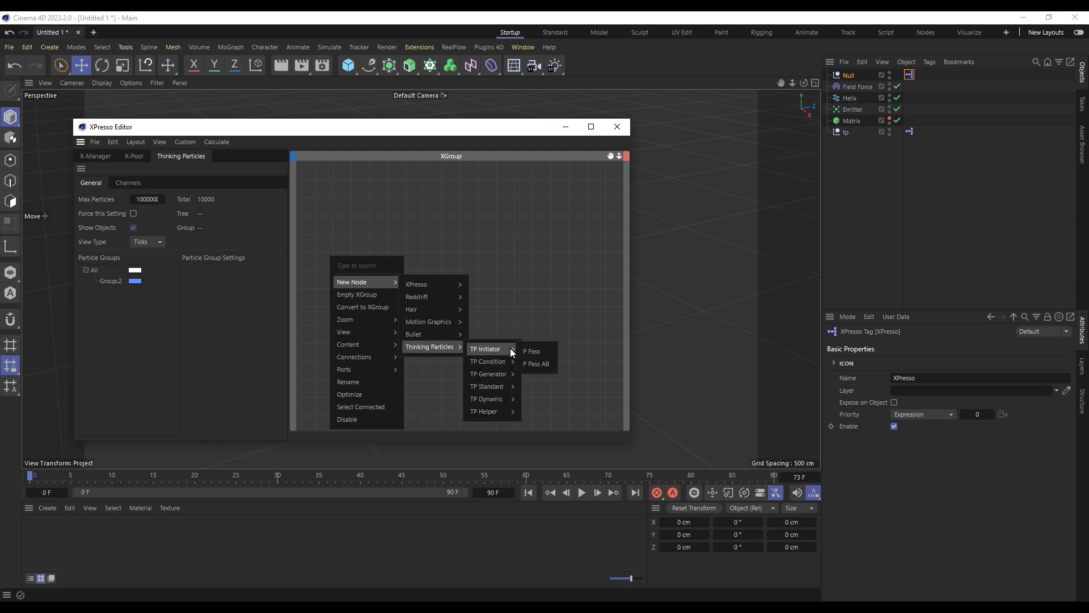
left_click(536, 364)
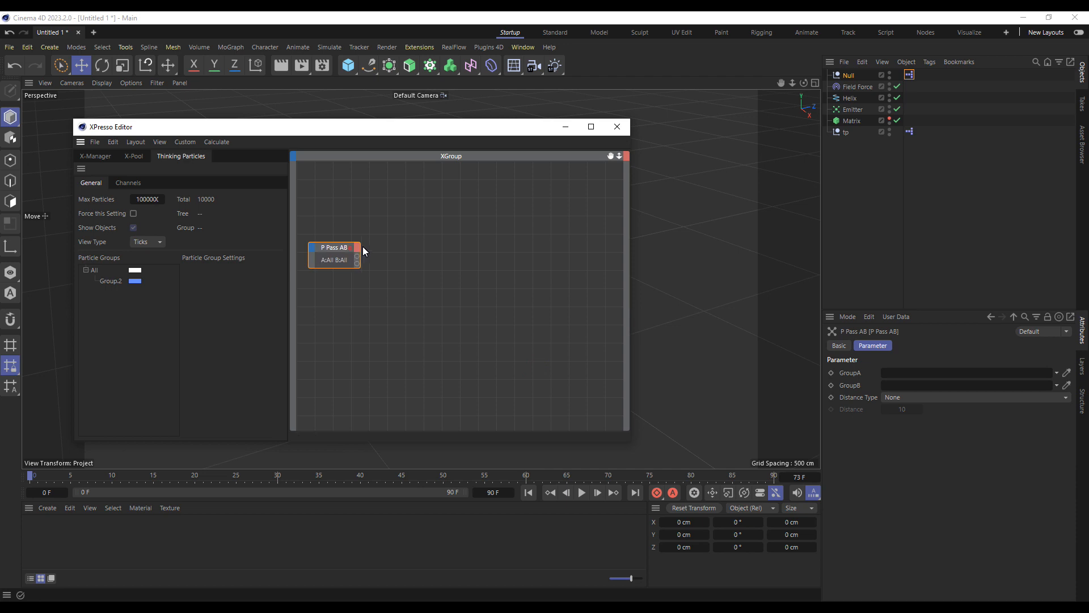
Step: Examine the P Pass AB node's available output ports and its GroupA parameter
left_click(377, 247)
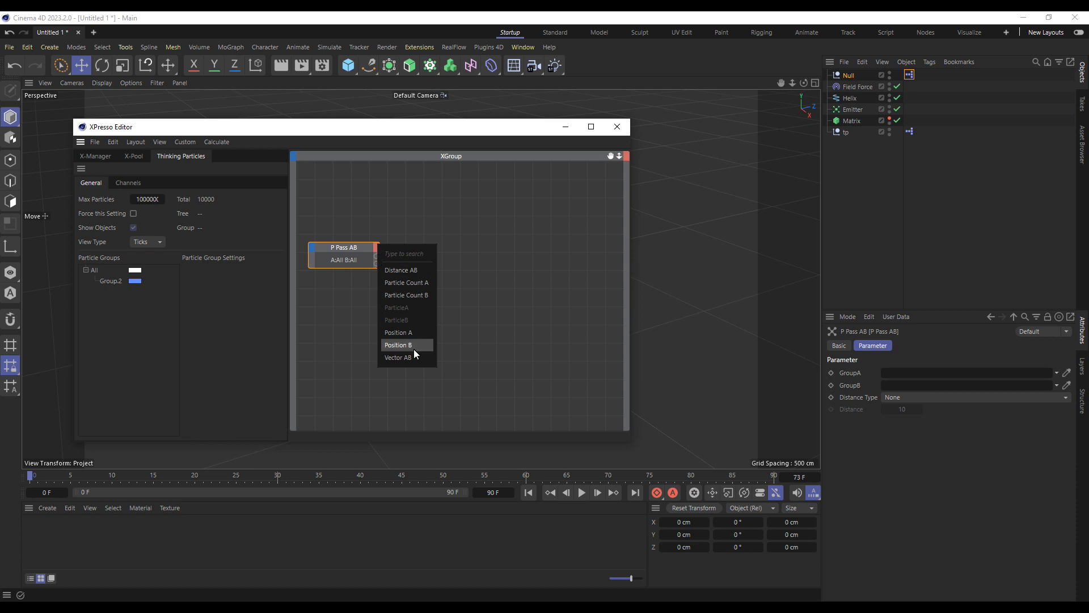
left_click(340, 245)
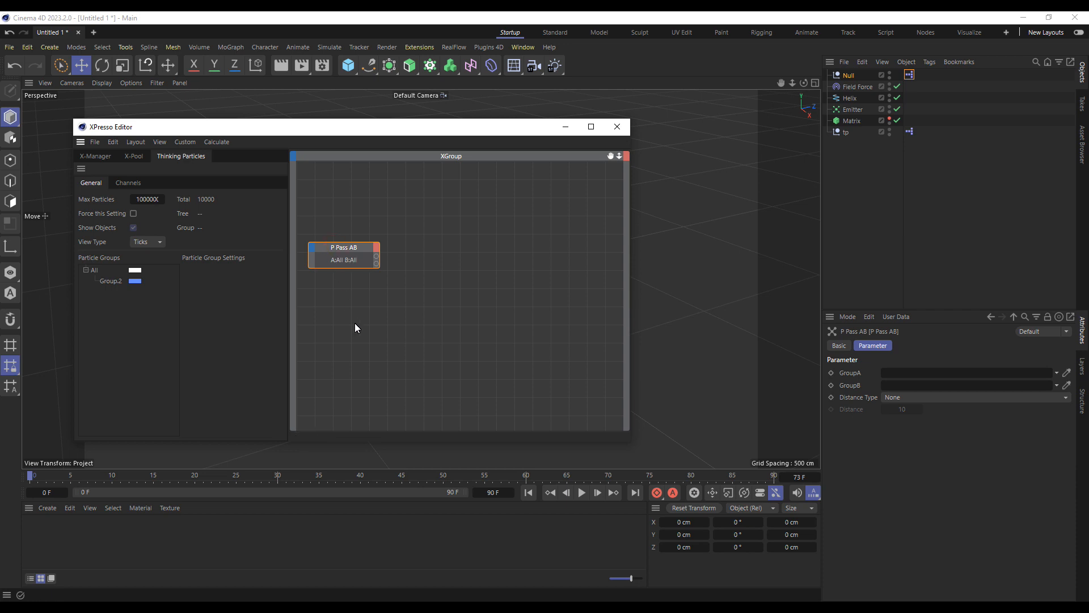
left_click_drag(365, 269, 366, 274)
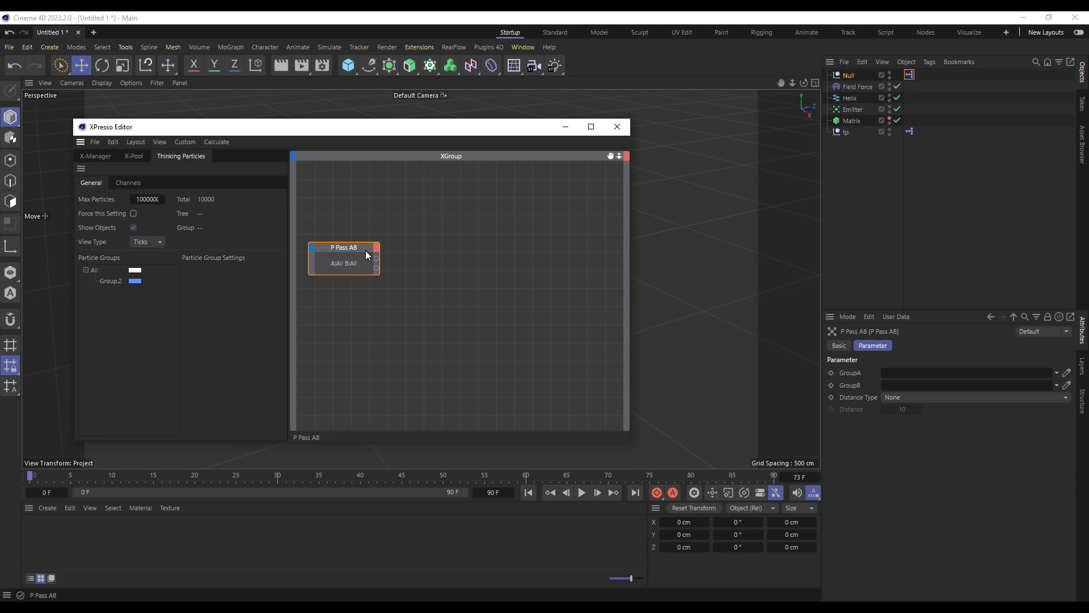
left_click(938, 373)
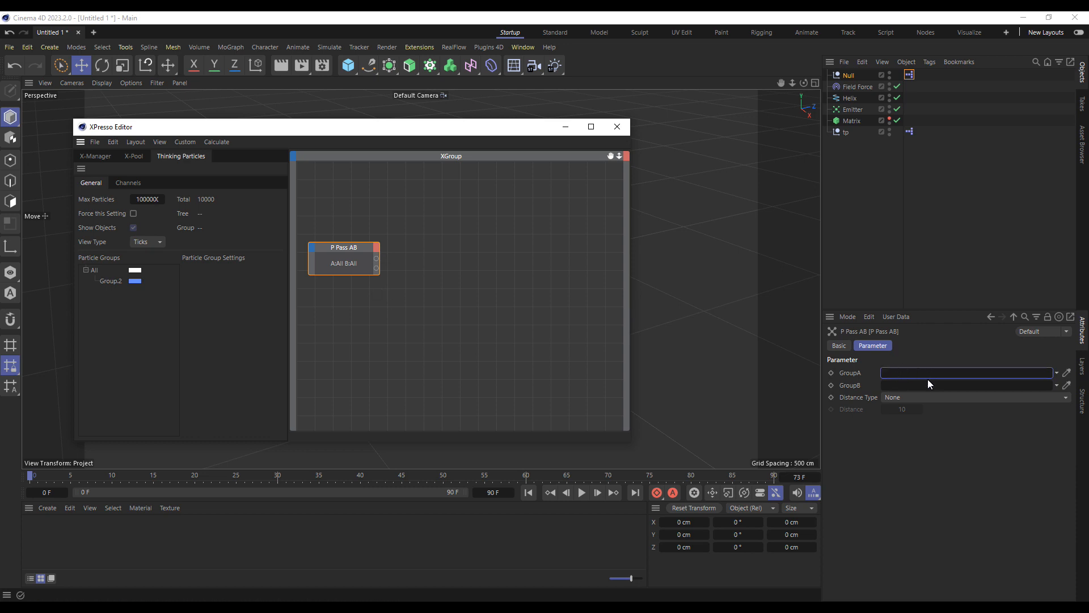
Step: Close the XPresso Editor and quit Cinema 4D without saving the project
left_click(616, 128)
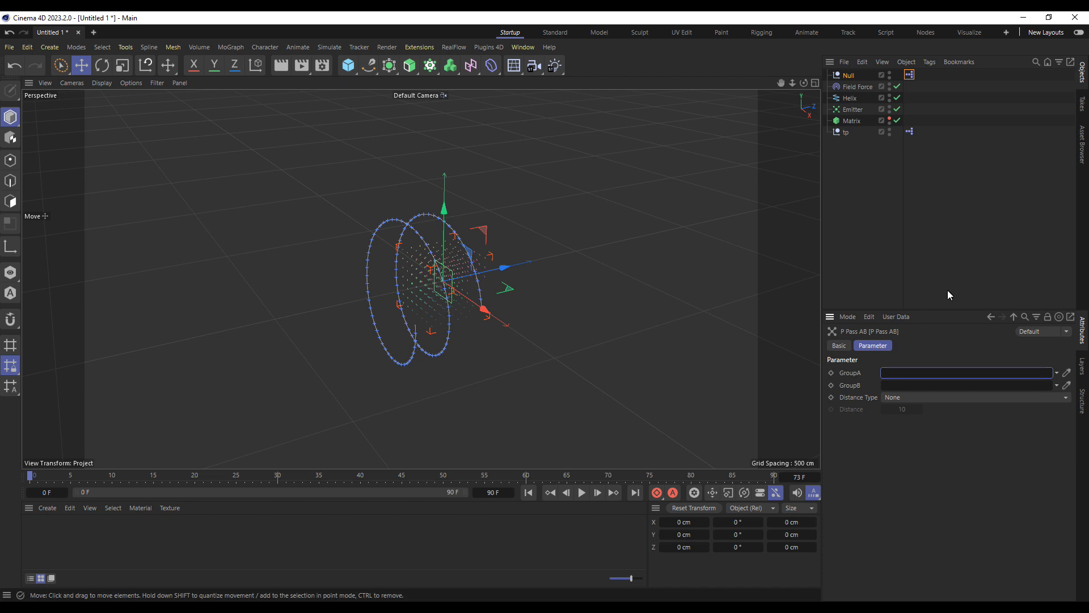
left_click(1078, 21)
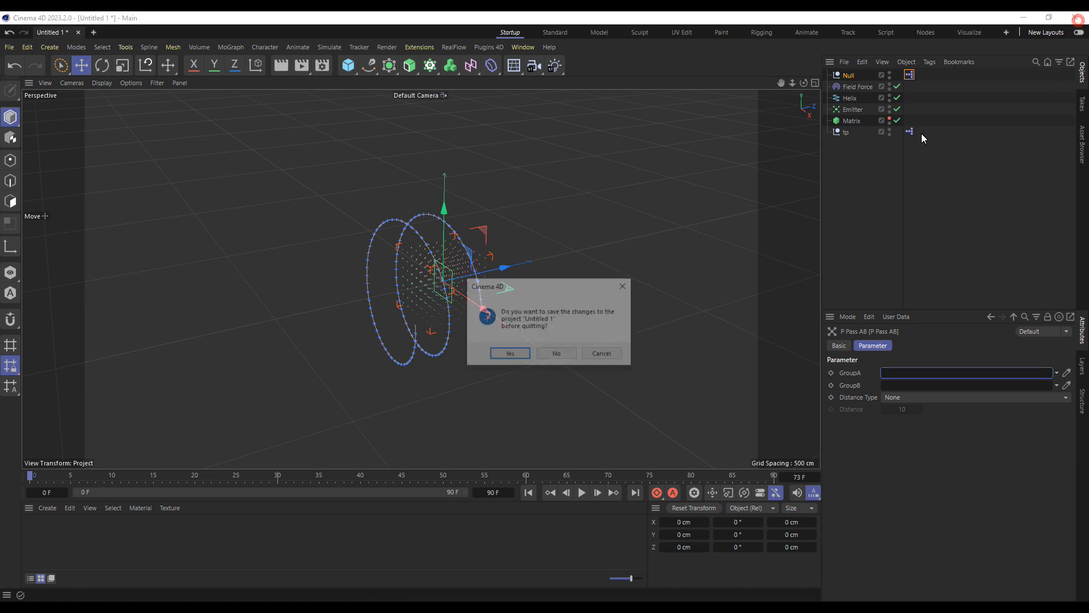
left_click(558, 354)
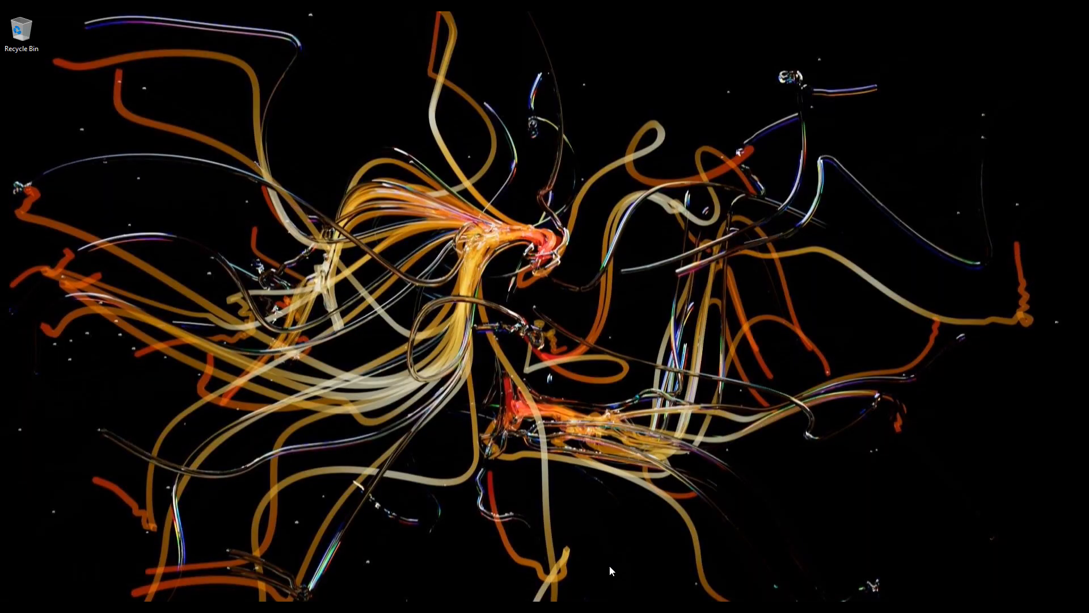